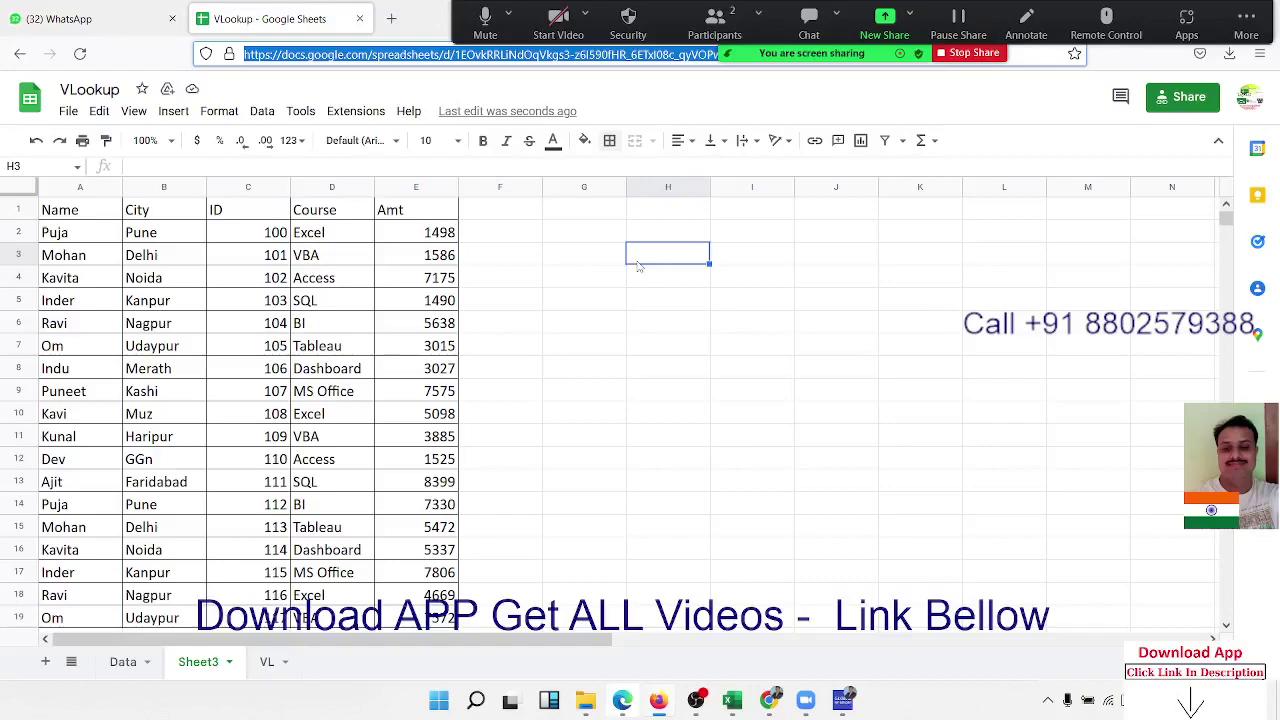
Put an 'id' heading in cell H3 beside the table
left_click(488, 308)
left_click(607, 286)
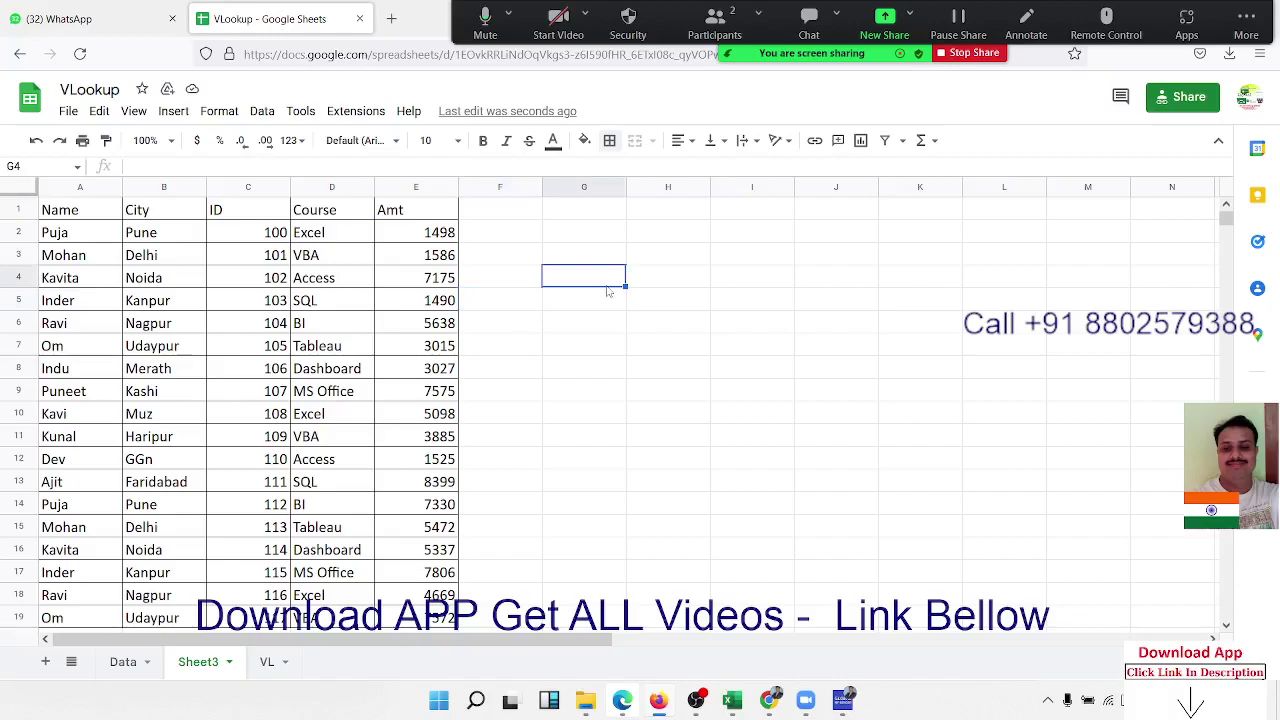
left_click(685, 420)
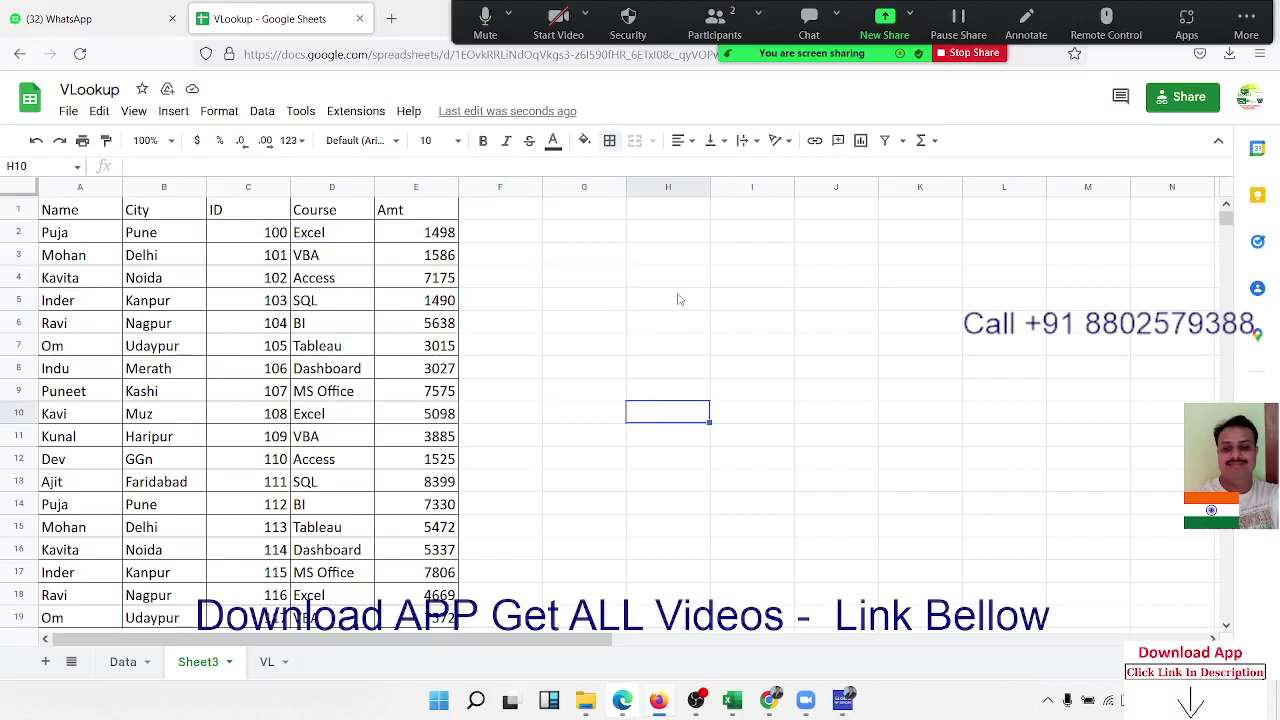
left_click(667, 264)
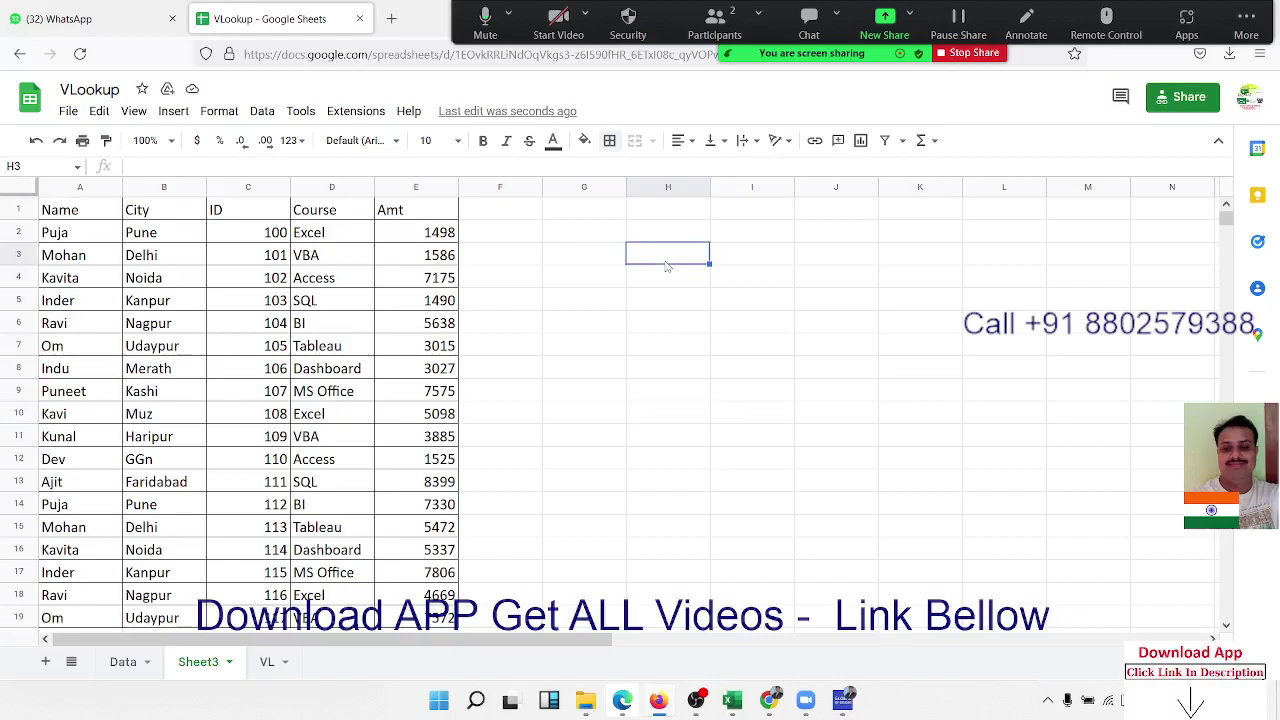
type("id")
key("Return")
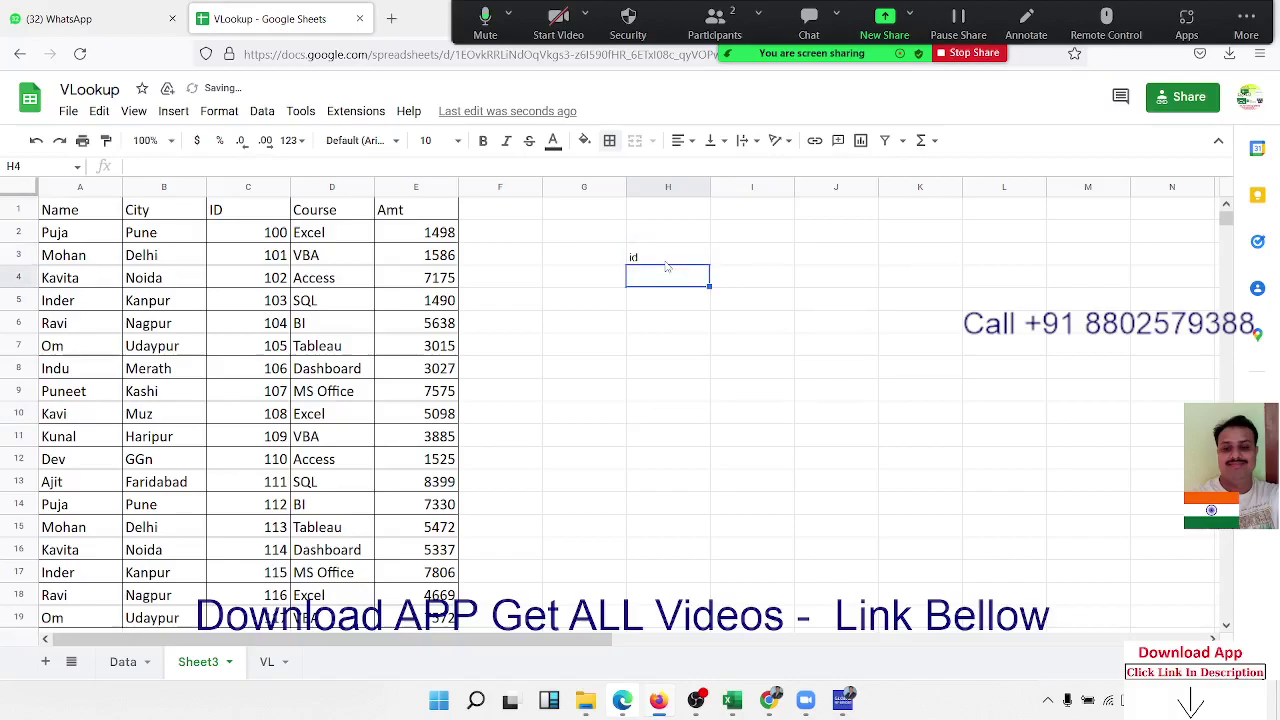
Enter the lookup value 110 in H4 under the id heading
key("Left")
key("Left")
key("Left")
key("Left")
key("Left")
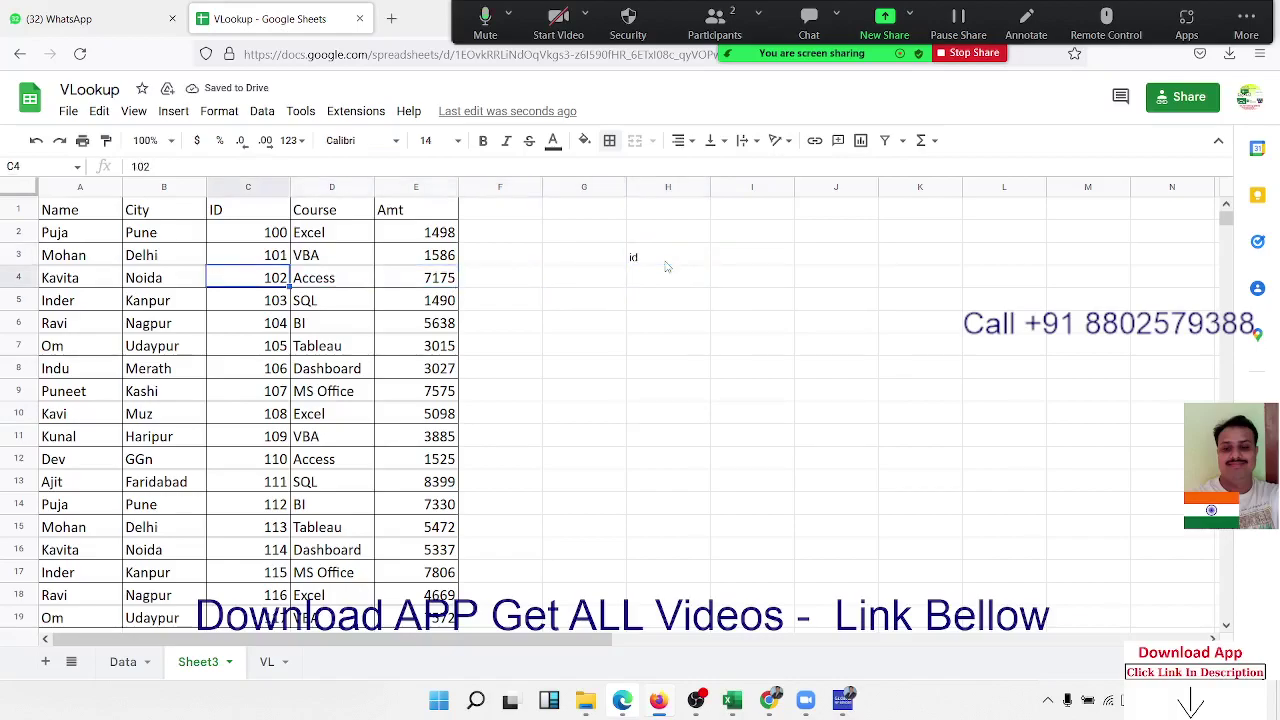
key("Right")
key("Right")
key("Right")
key("Up")
key("Right")
key("Right")
key("Down")
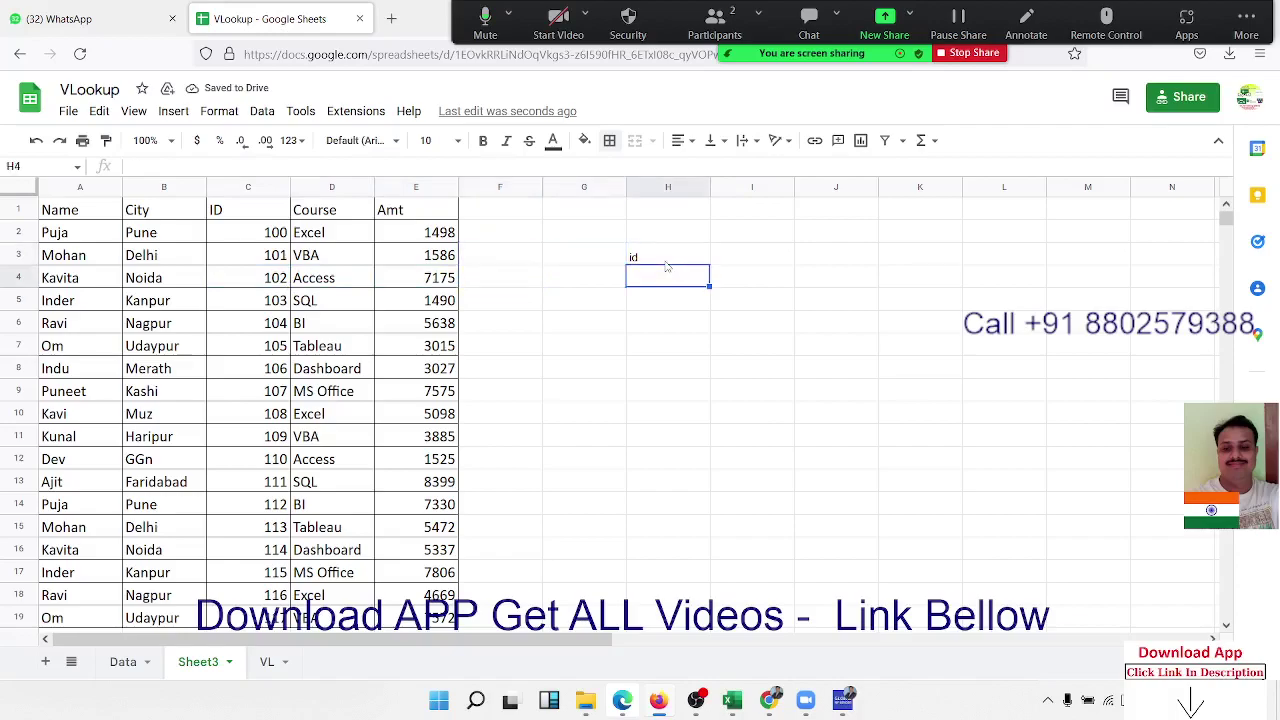
type("110")
key("Right")
key("Up")
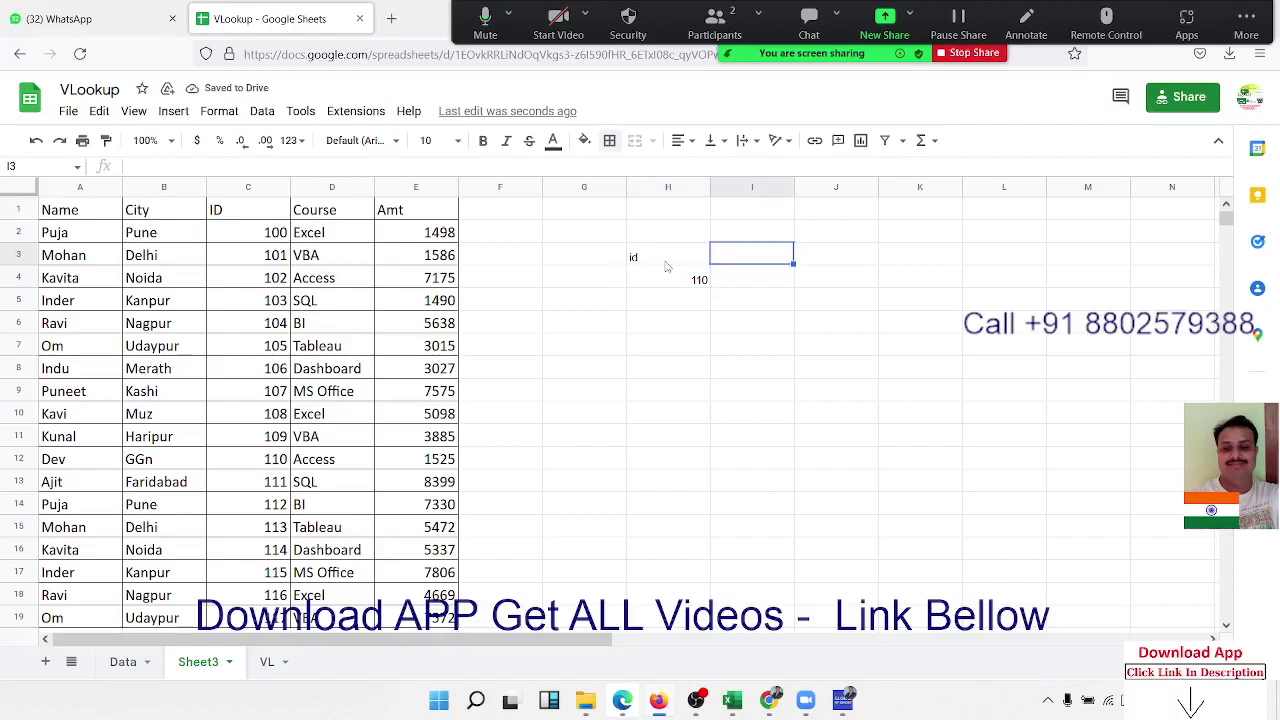
Label I3 'amt' and start a VLOOKUP in I4 keyed on H4
type("amt")
key("Return")
type("=v")
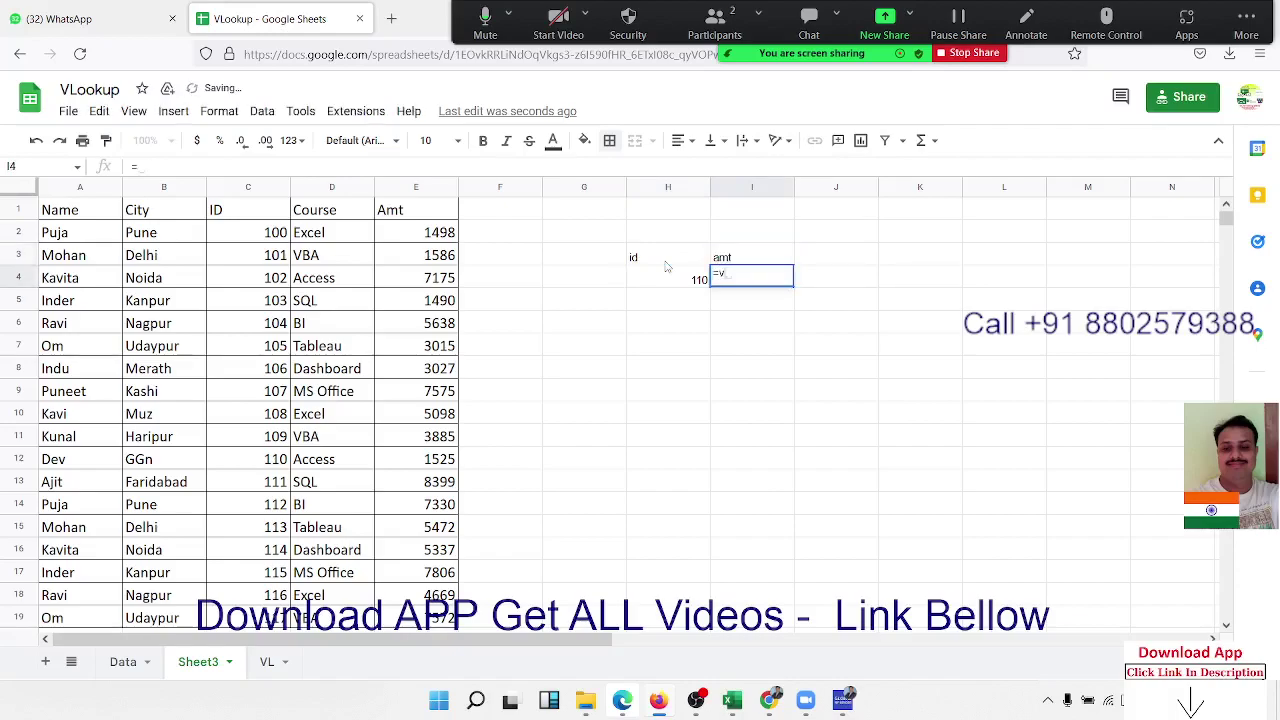
type("l")
key("Tab")
key("Left")
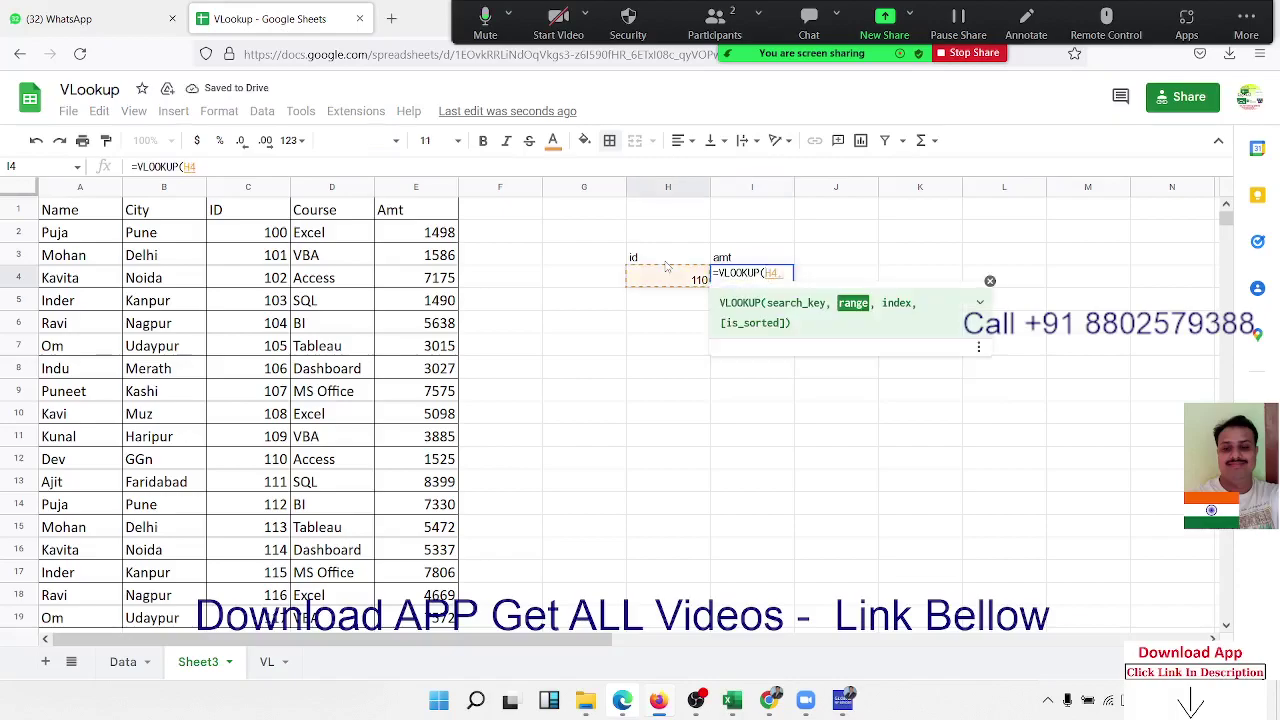
type(",")
key("Left")
key("Left")
key("Left")
key("Left")
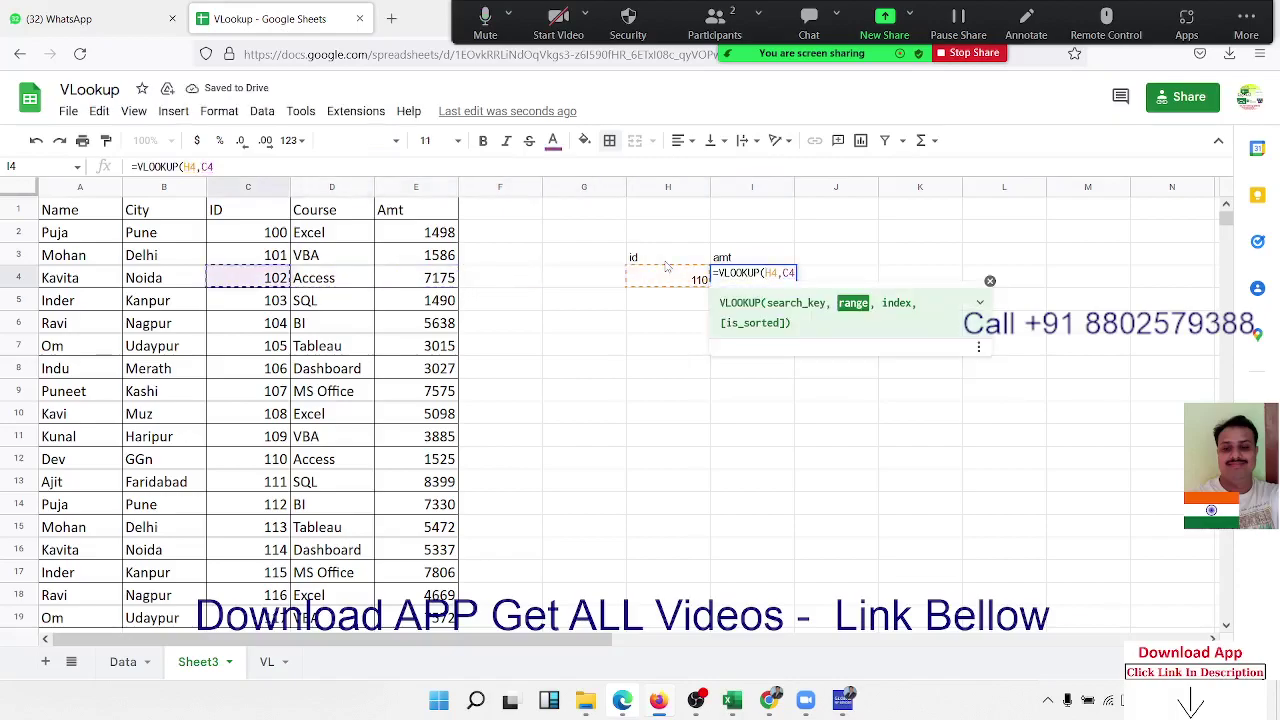
left_click(268, 190)
Fix the range to columns C:E and finish =VLOOKUP(H4,C:E,3,0), returning 1525
double_click(766, 280)
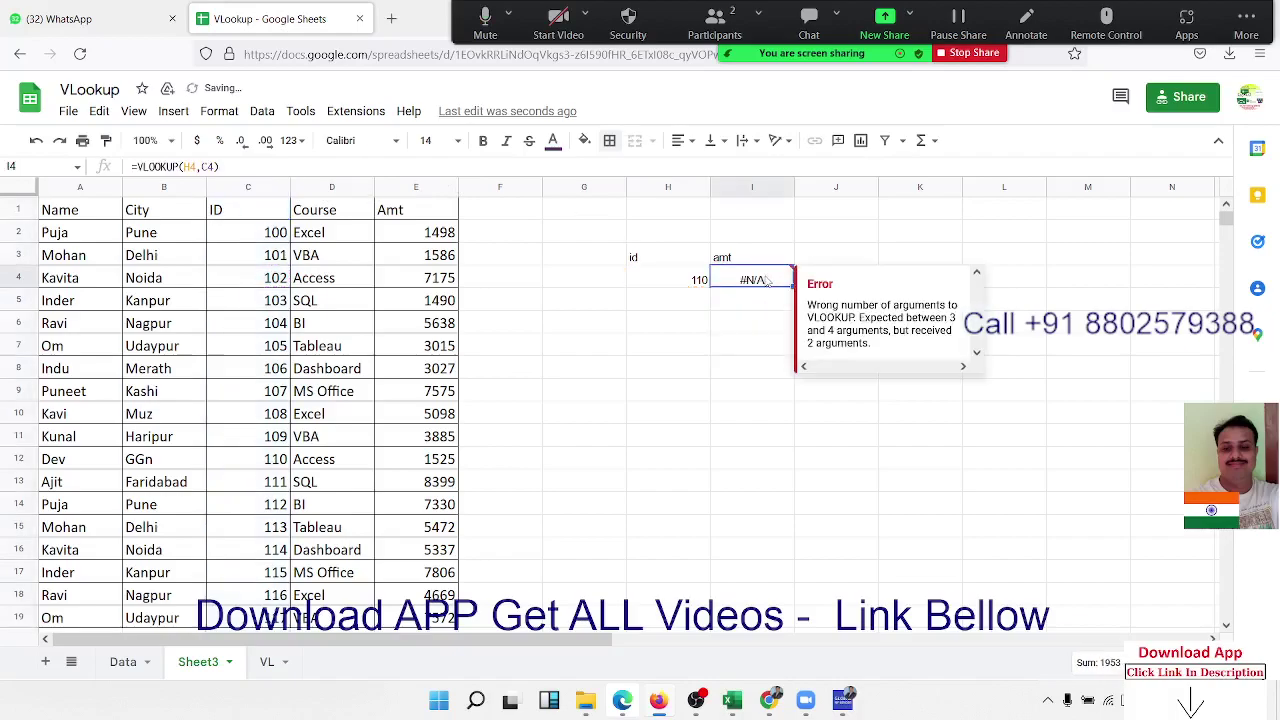
key("BackSpace")
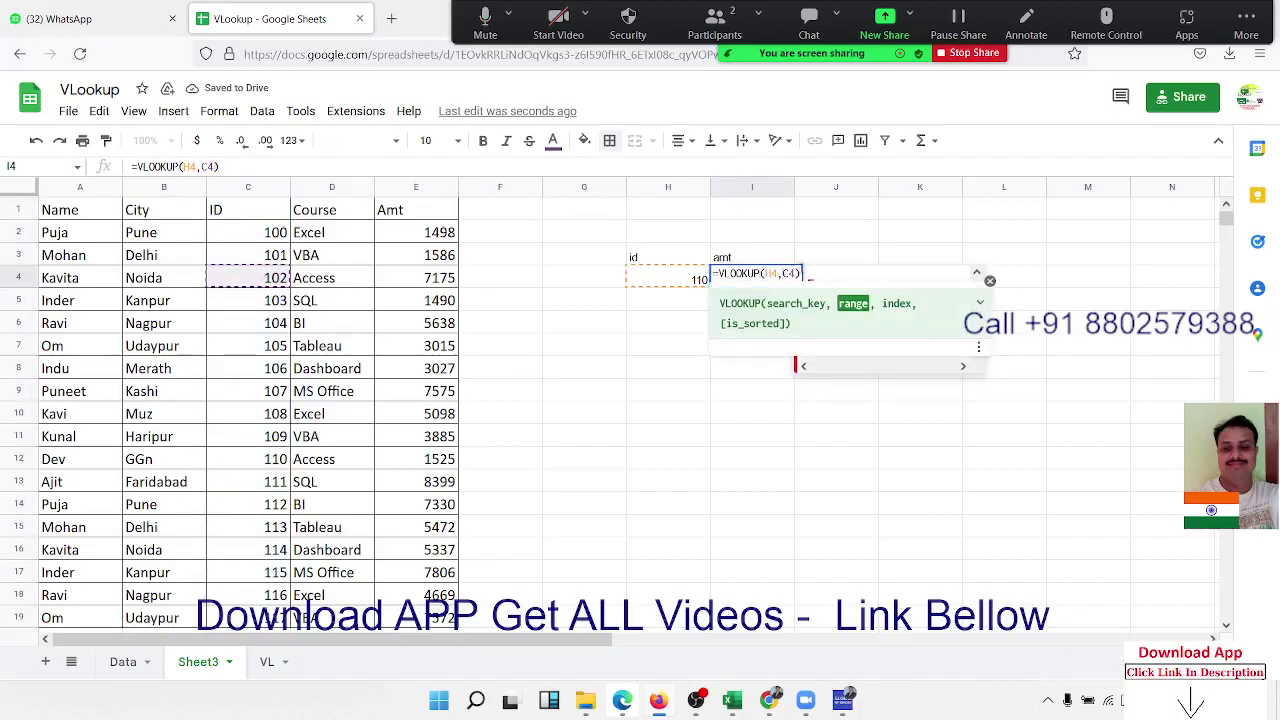
key("BackSpace")
key("BackSpace")
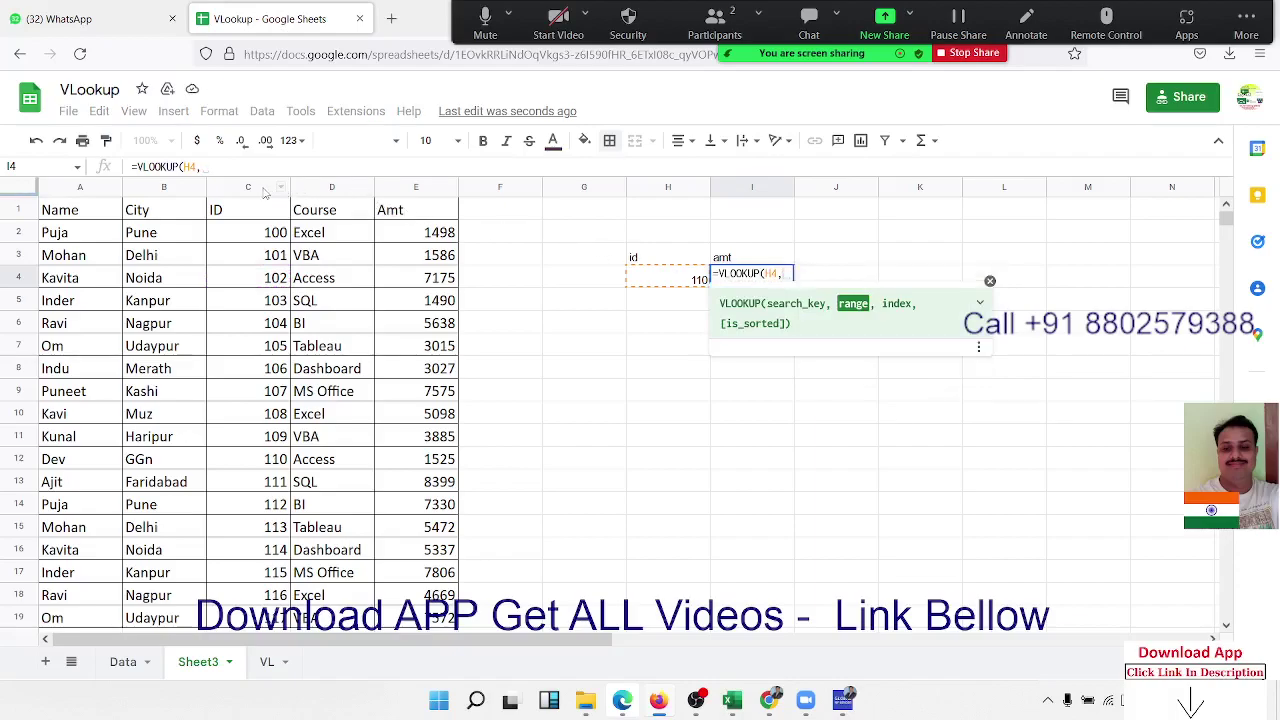
left_click_drag(266, 193, 397, 191)
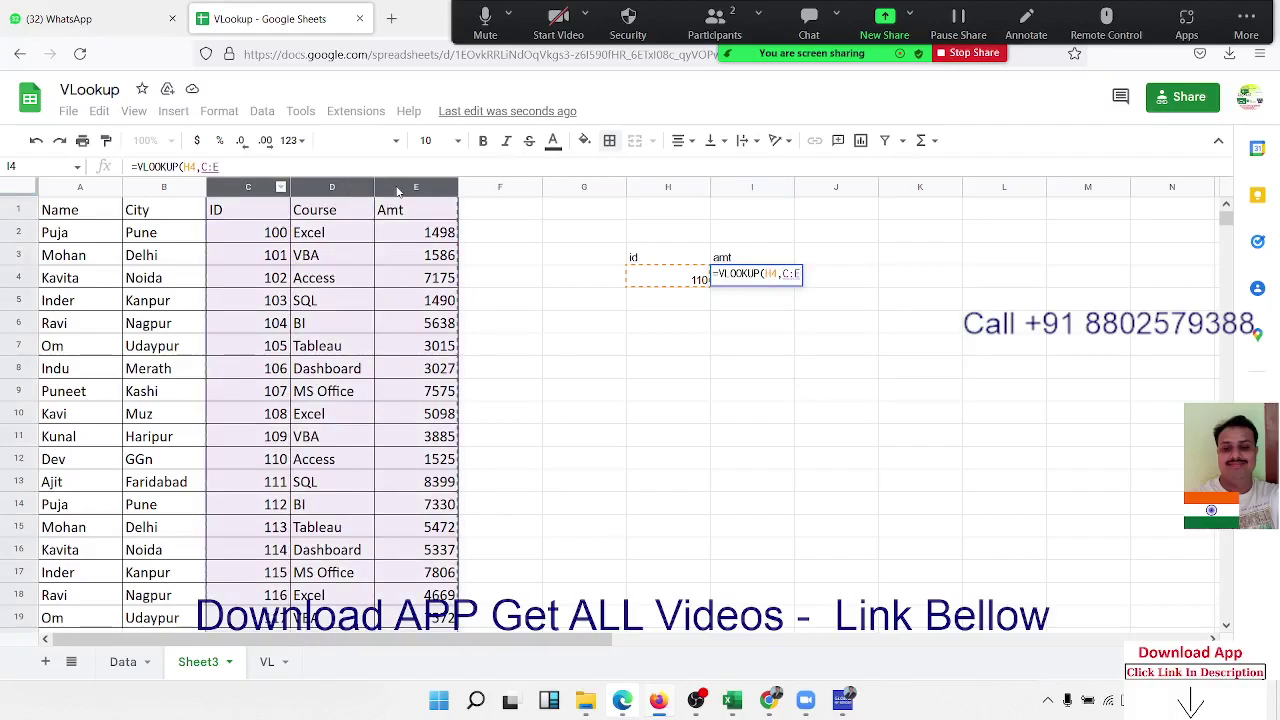
type(",")
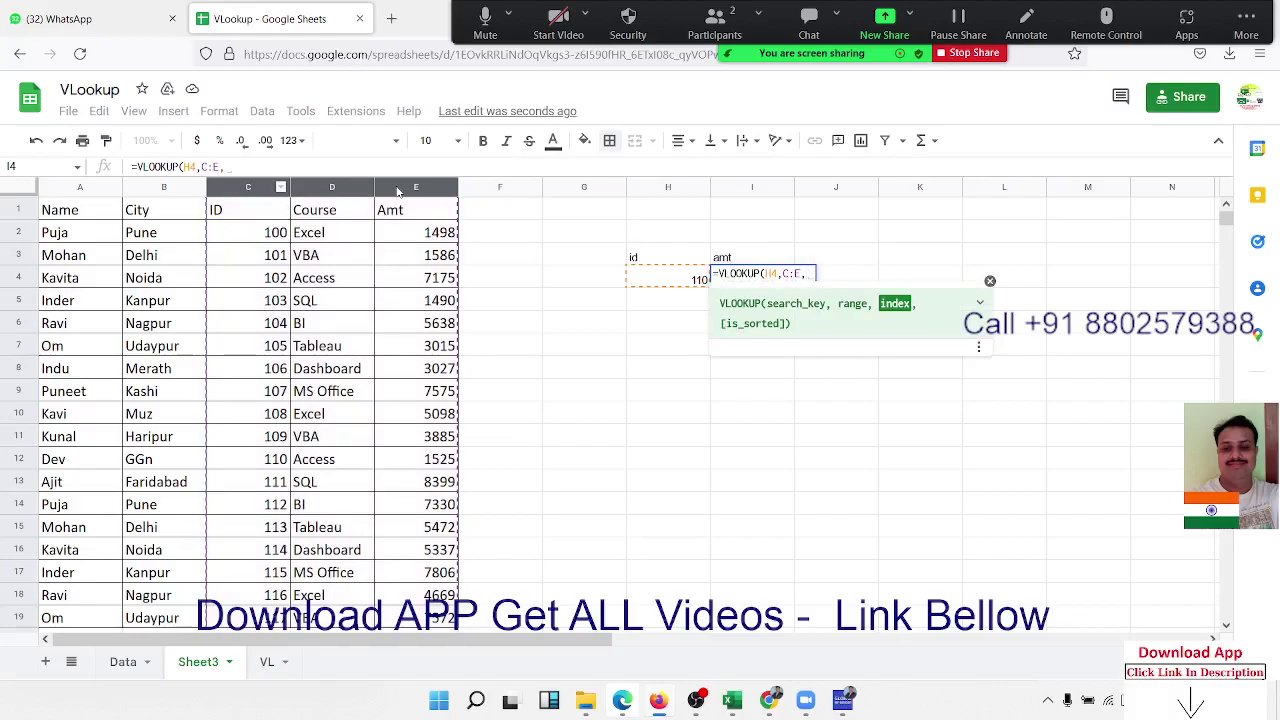
type("3,0")
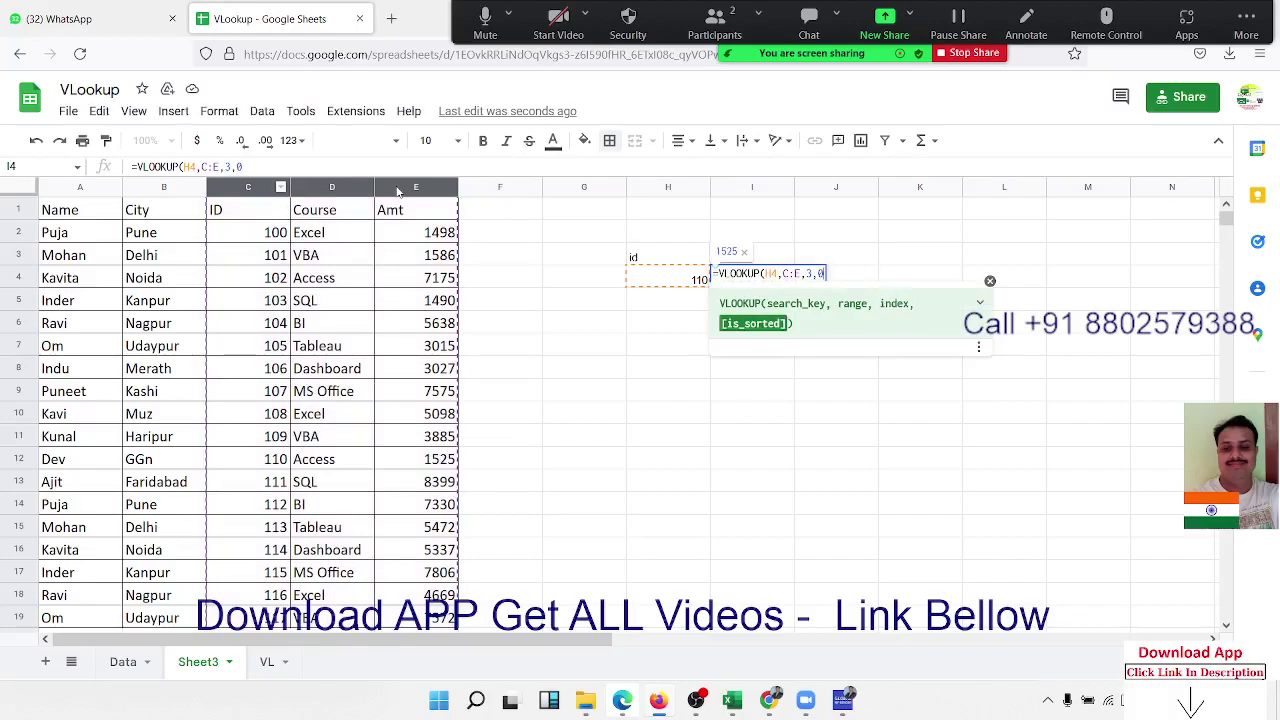
key("Return")
key("Up")
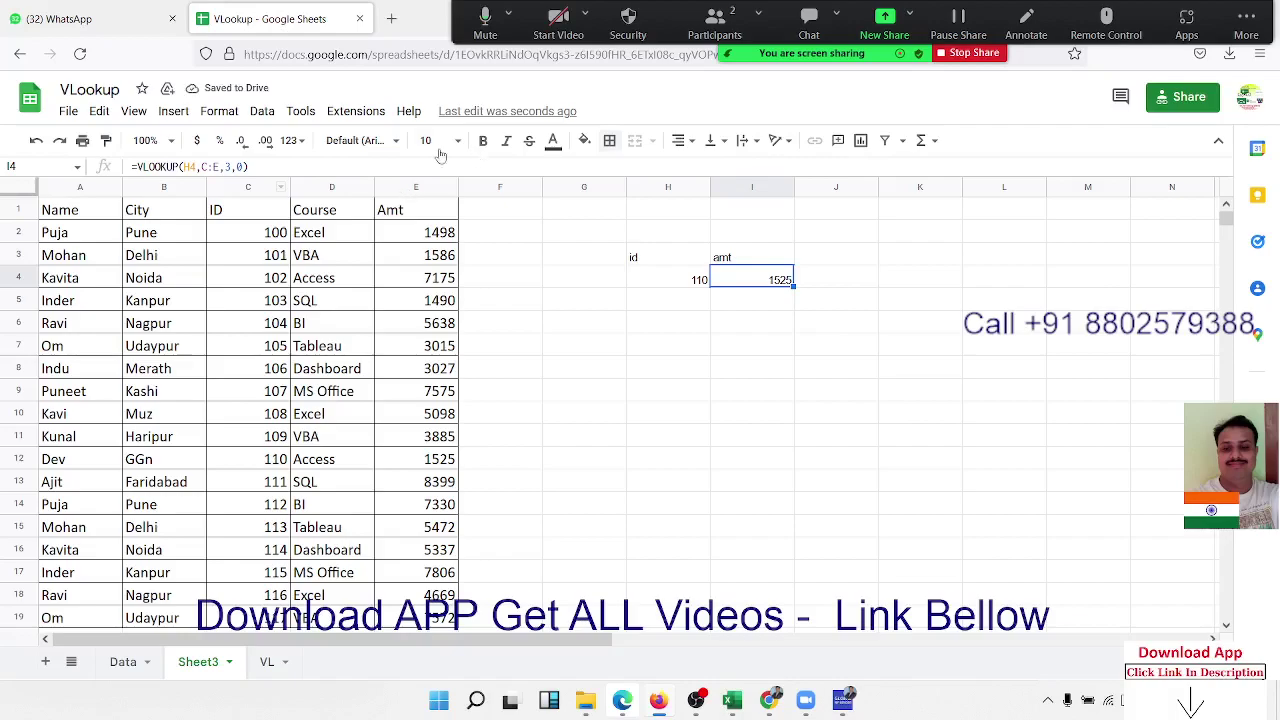
Type 'ID' and 'City' headings in H7:I7 and enter 110 in H8
left_click(752, 257)
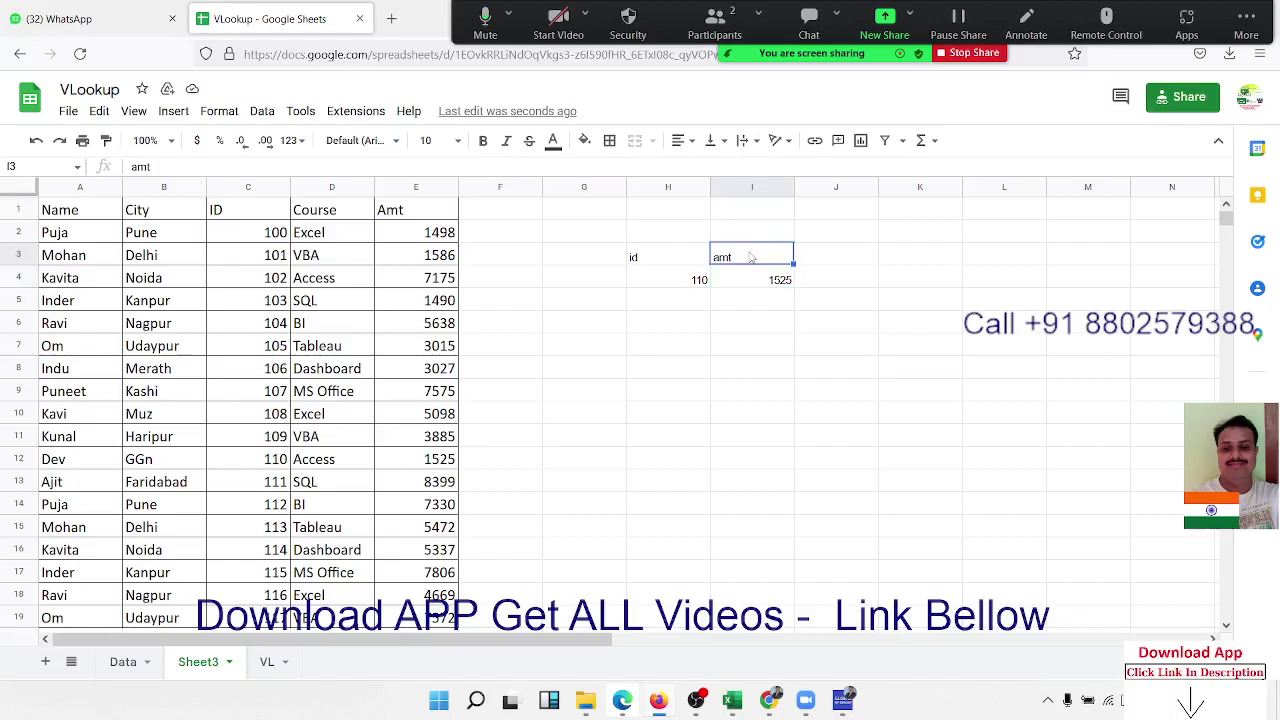
key("Left")
key("Down")
key("Down")
key("Down")
key("Down")
key("Return")
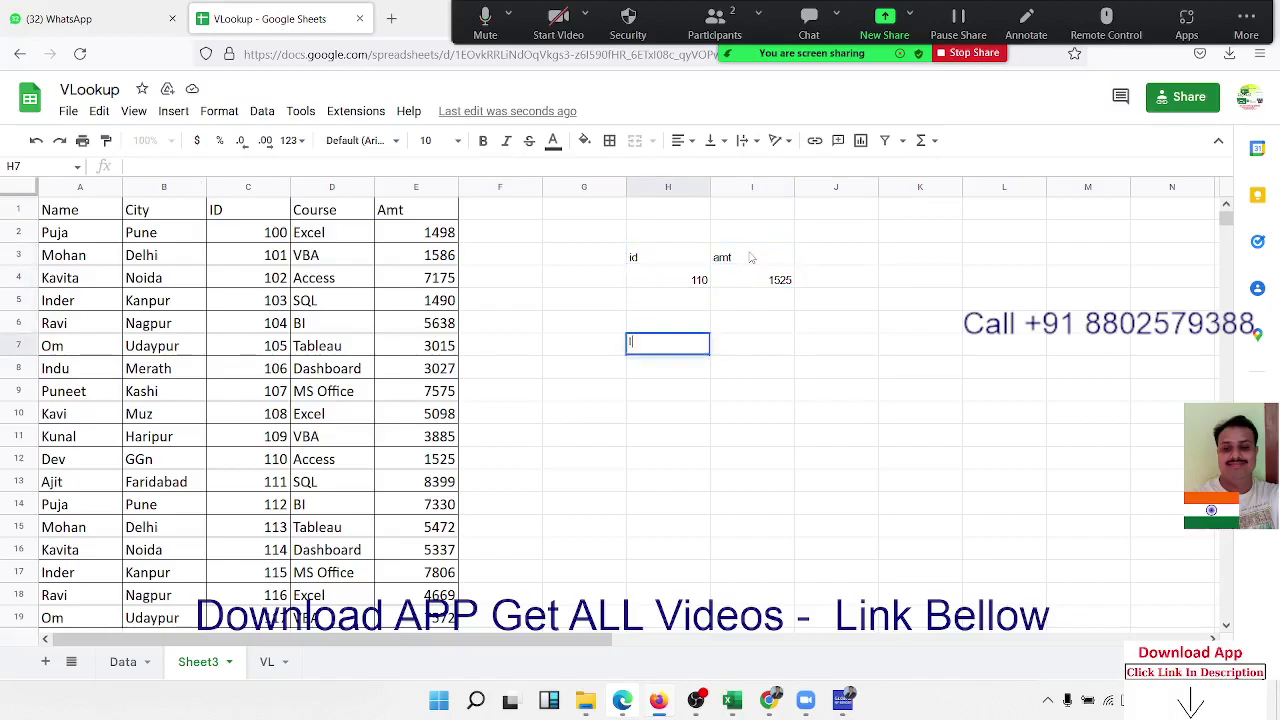
type("D")
key("Tab")
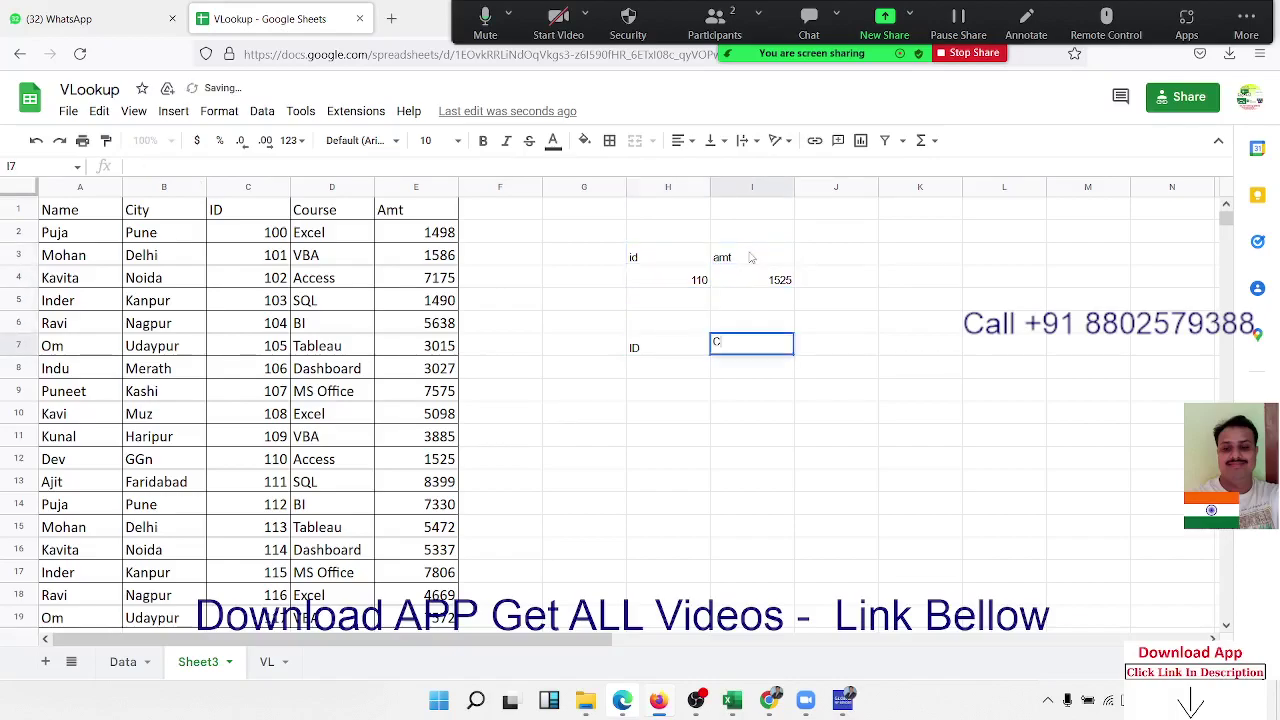
type("City")
key("Return")
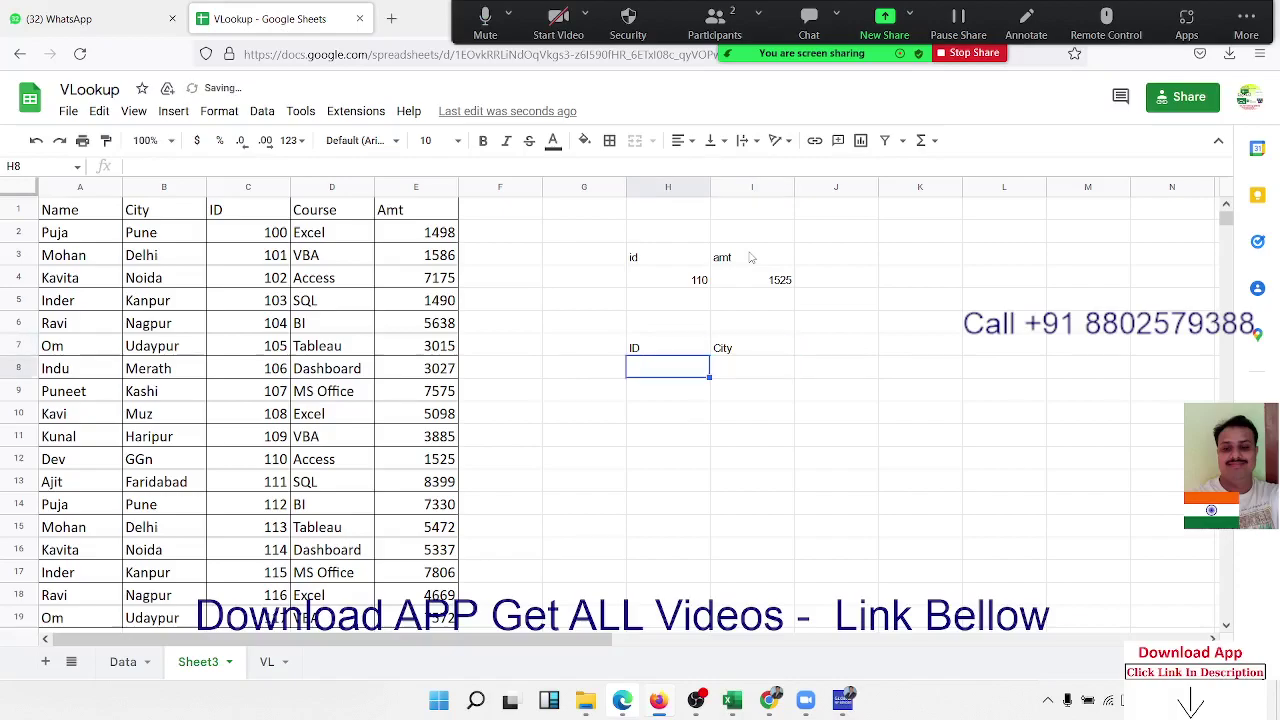
type("Puja")
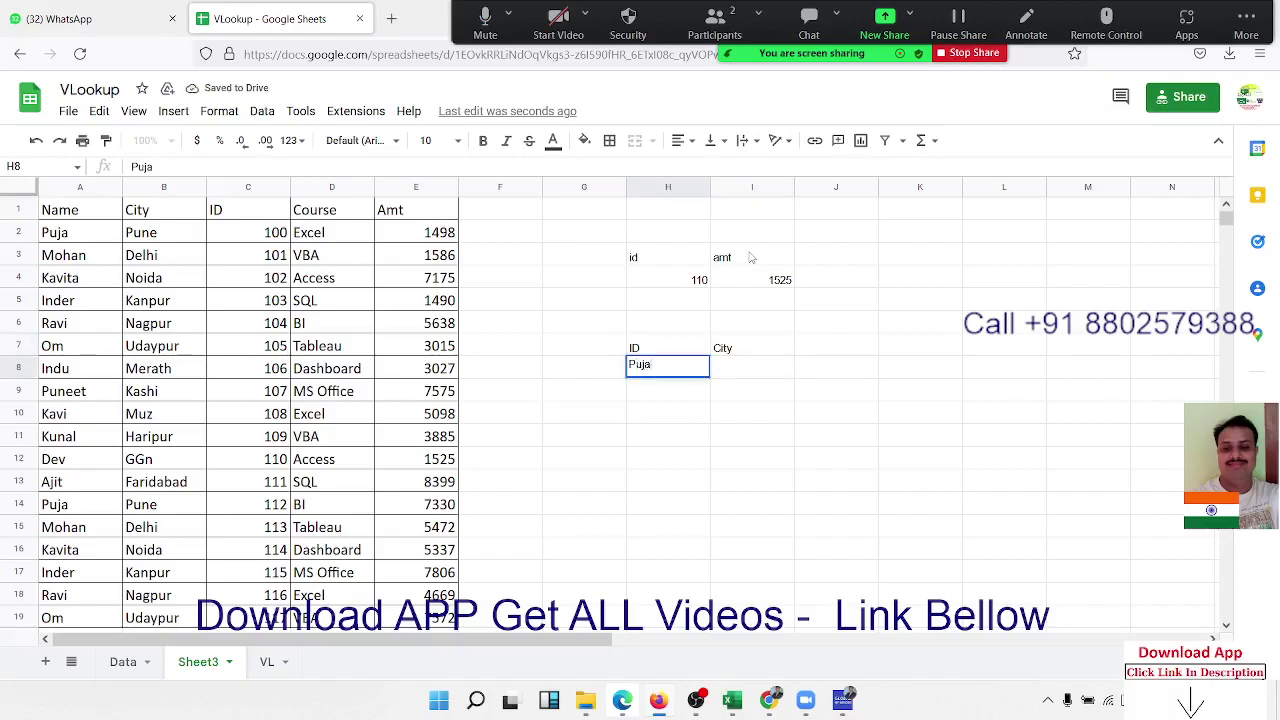
key("BackSpace")
key("BackSpace")
key("BackSpace")
type("110")
key("Tab")
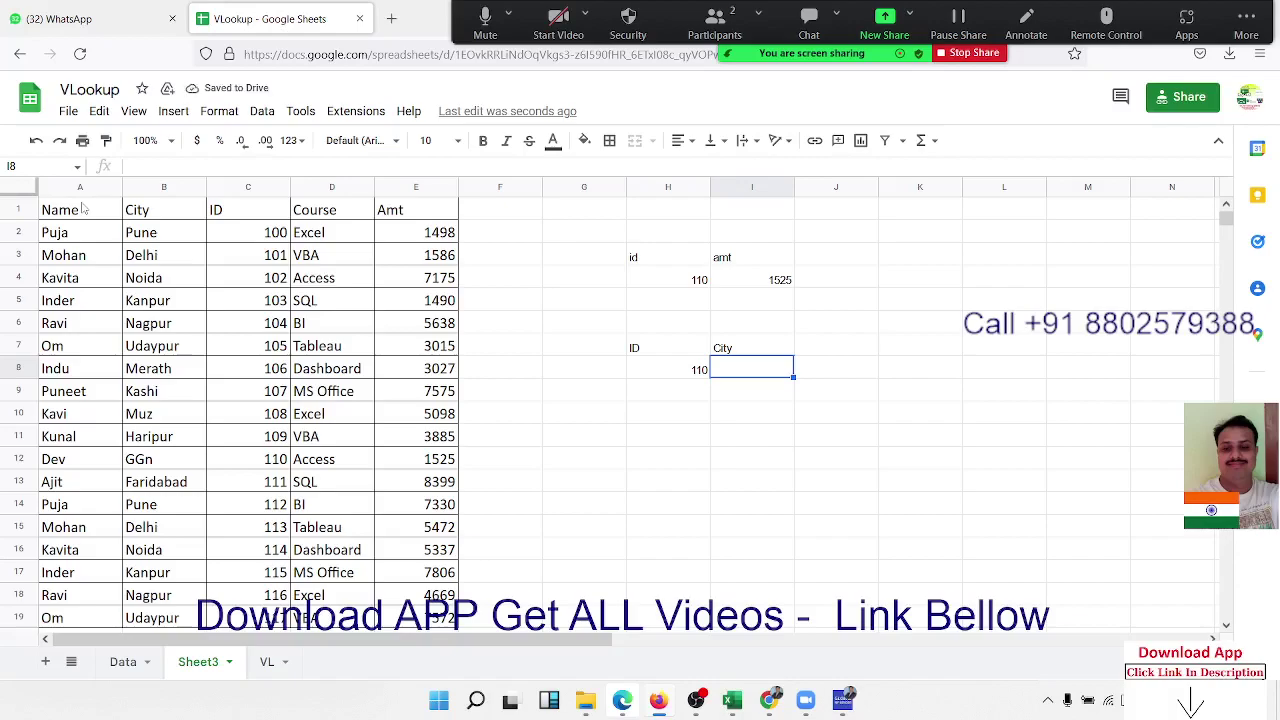
Enter =MATCH(H8,C:C,0) in I9, which returns 12
left_click(784, 399)
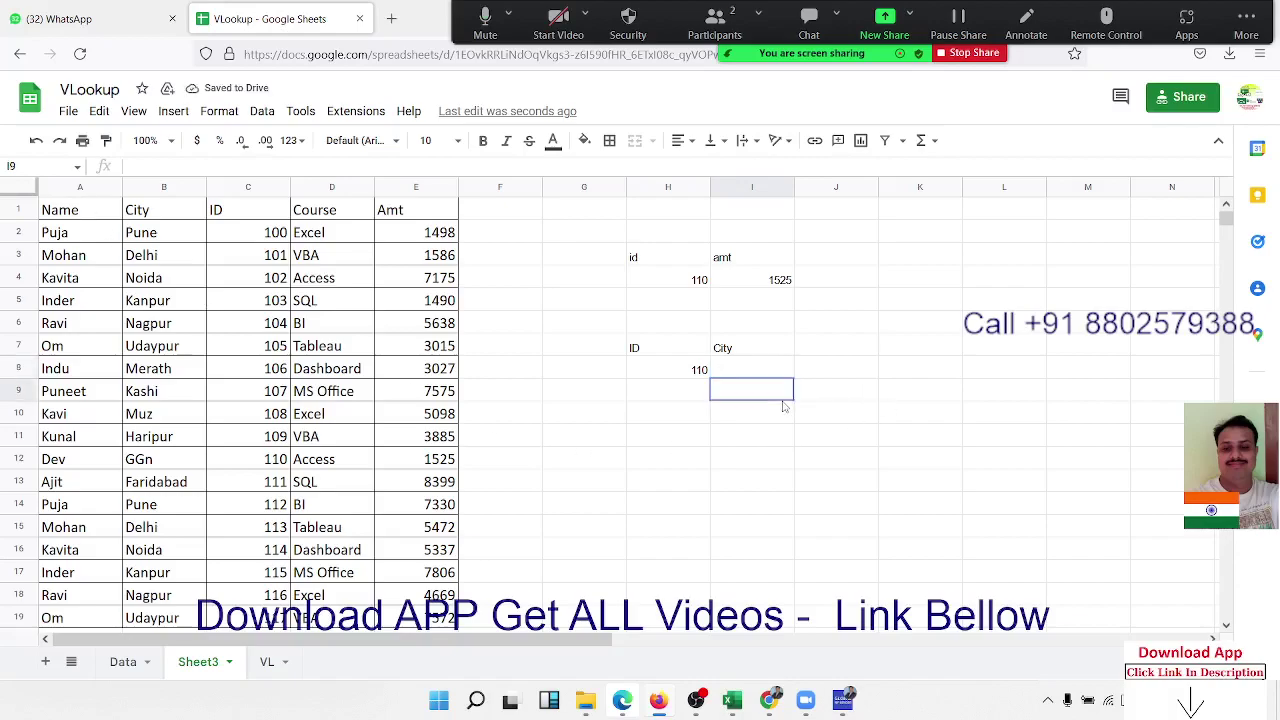
type("=ma")
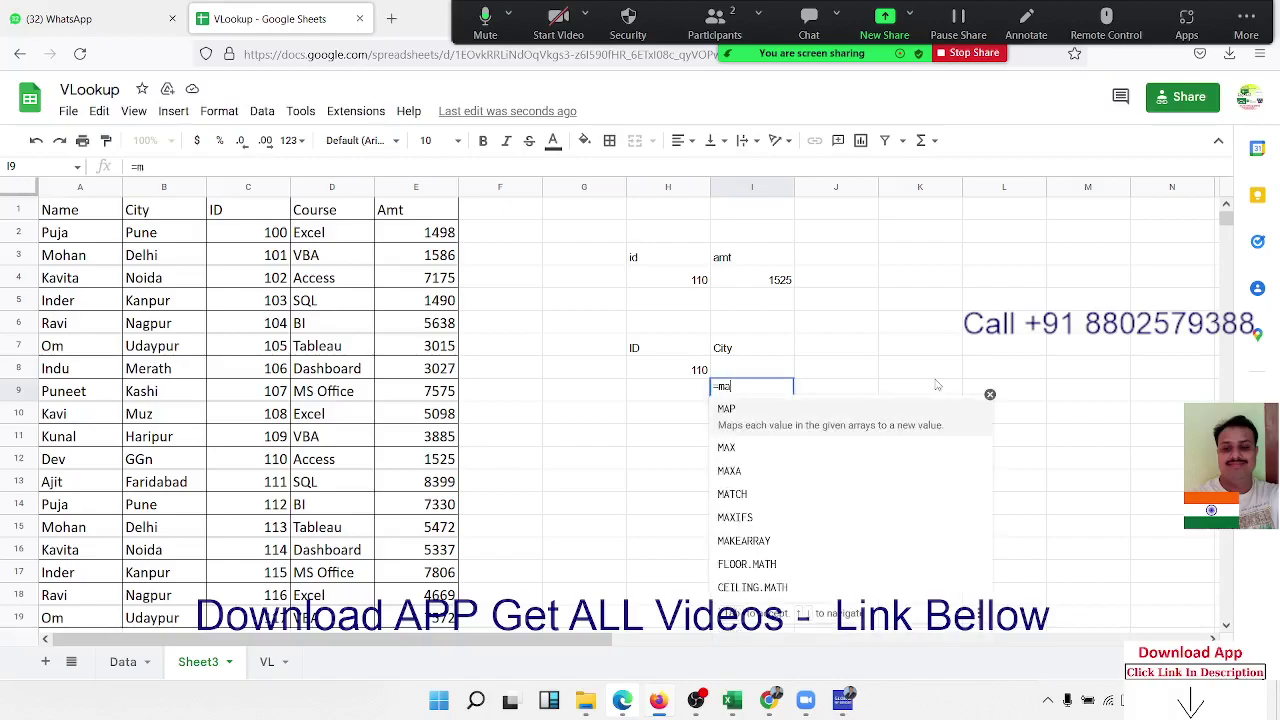
type("t")
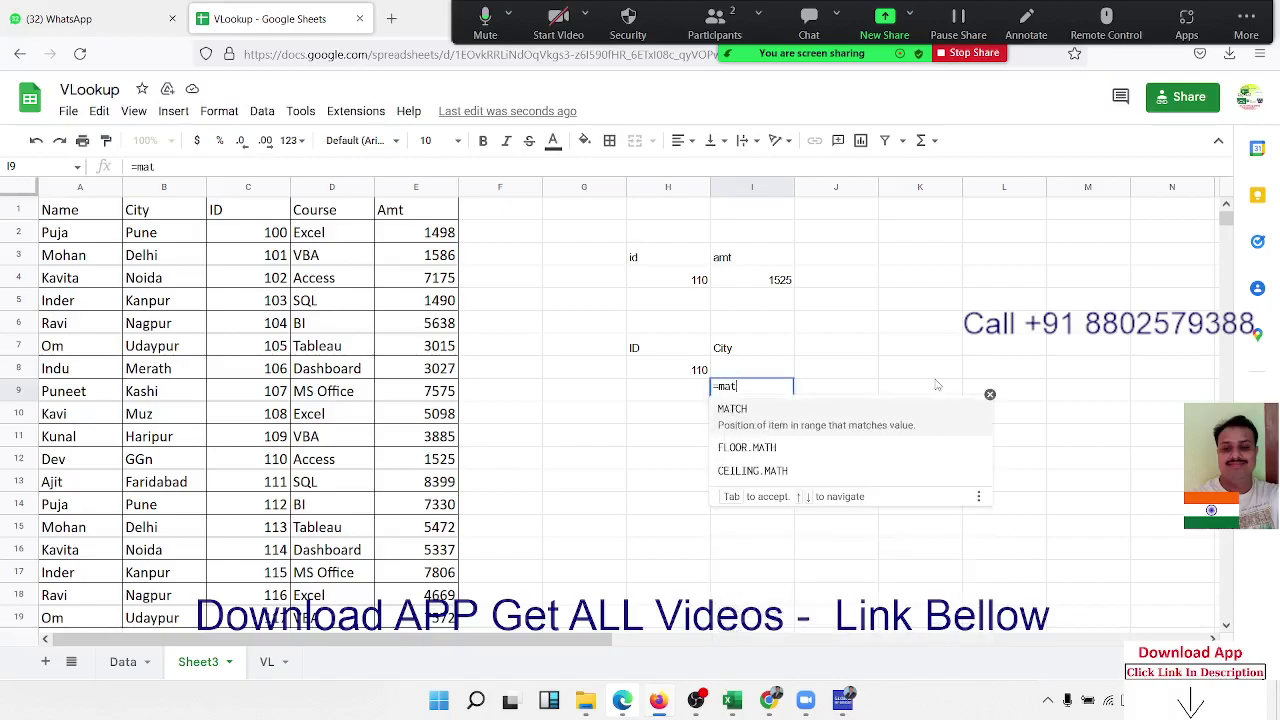
key("Tab")
key("Up")
key("Left")
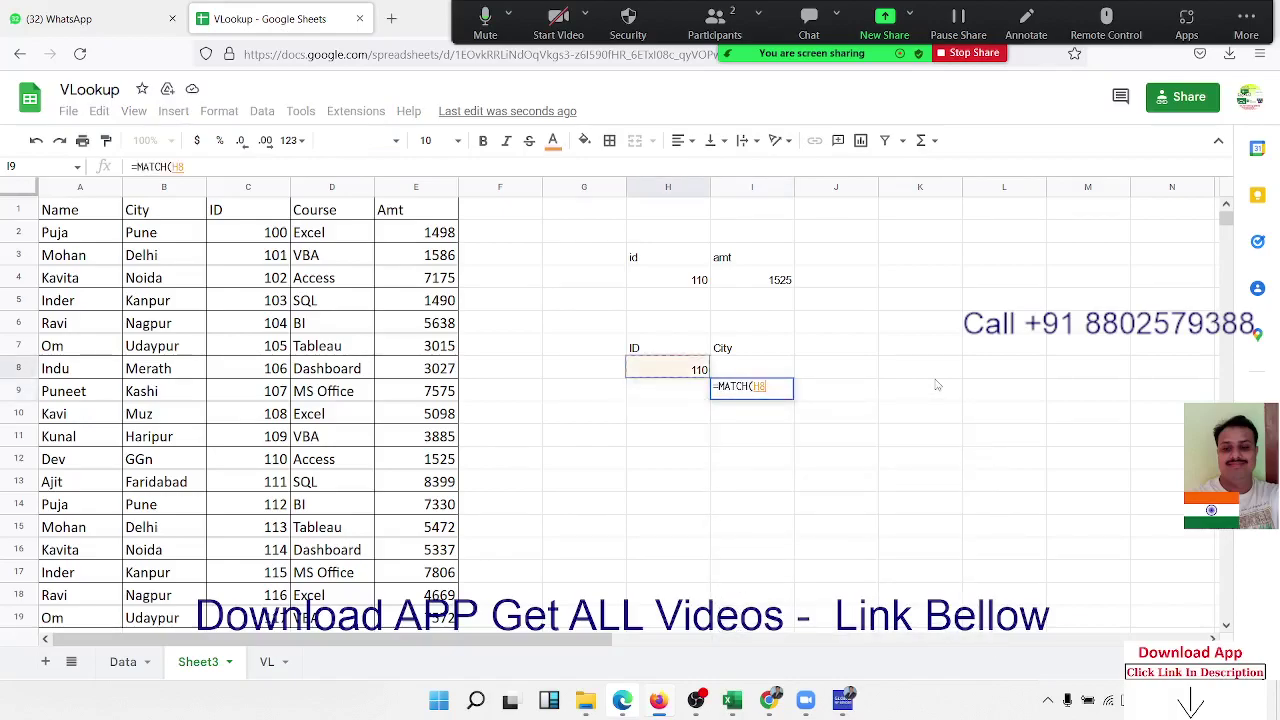
type(",")
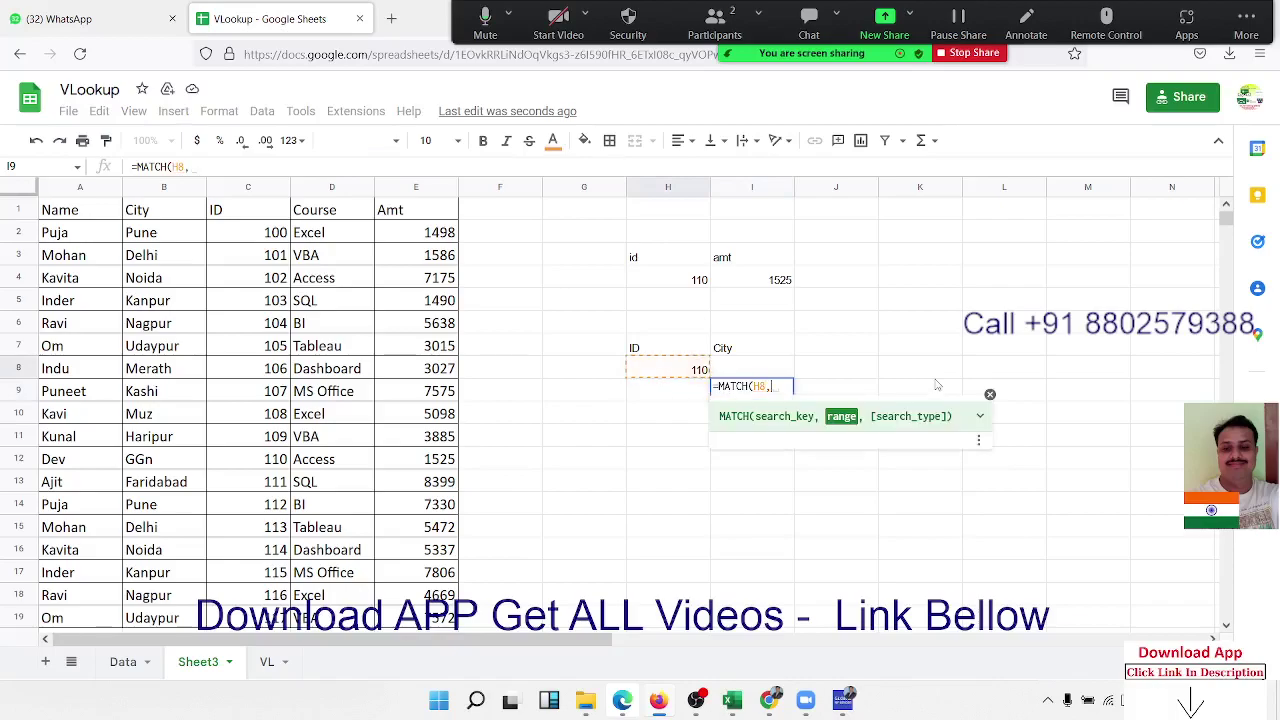
left_click(233, 189)
type(",0")
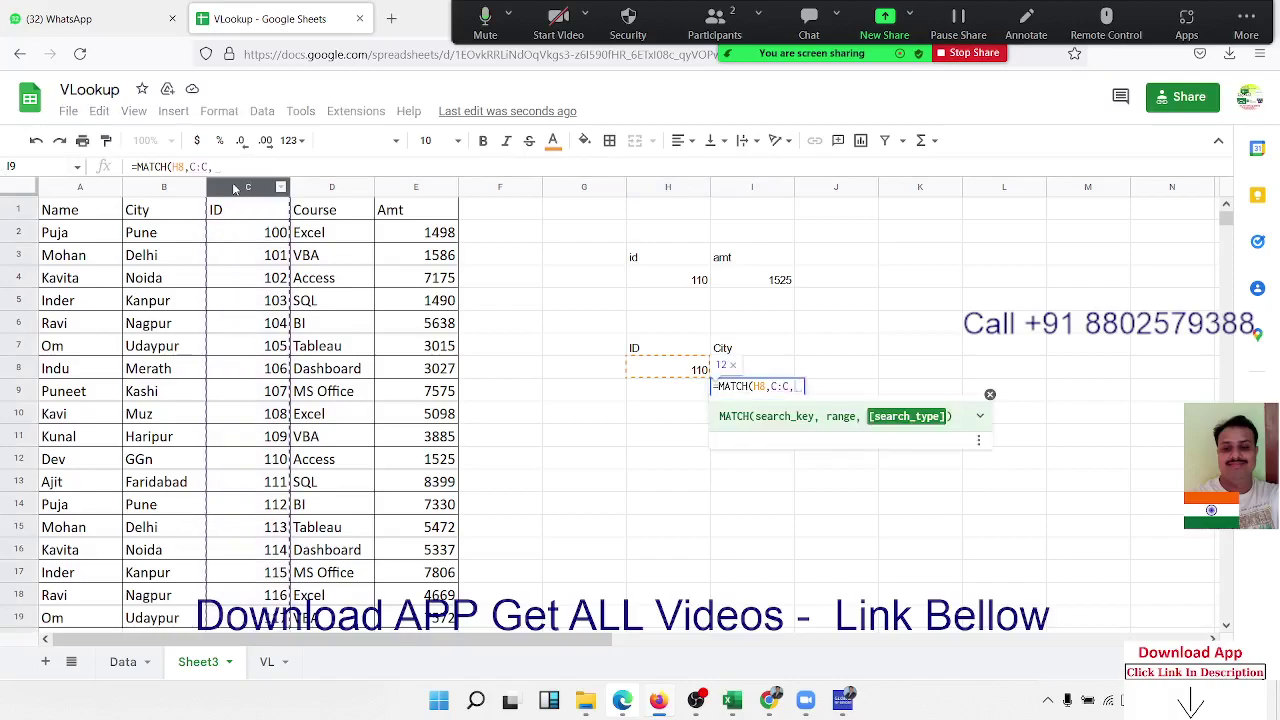
key("Return")
key("Up")
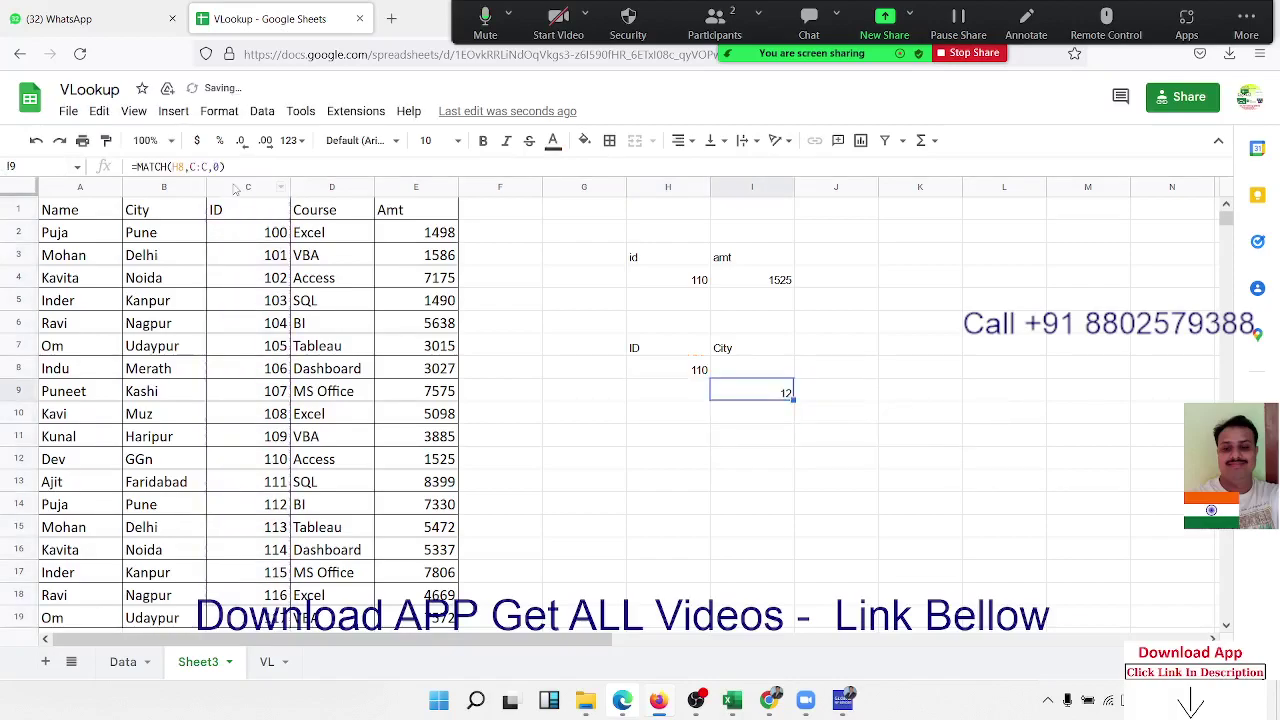
Step down the ID column to check that 110 sits in row 12
left_click(258, 205)
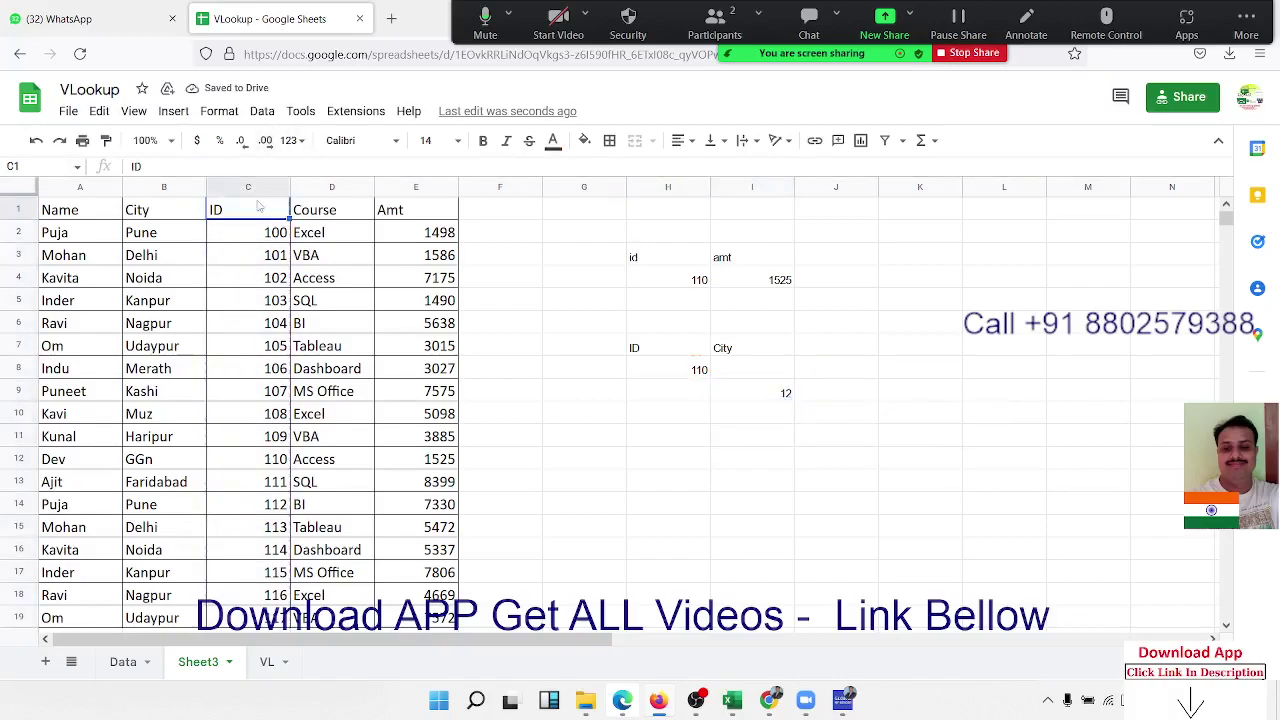
key("Down")
key("Down")
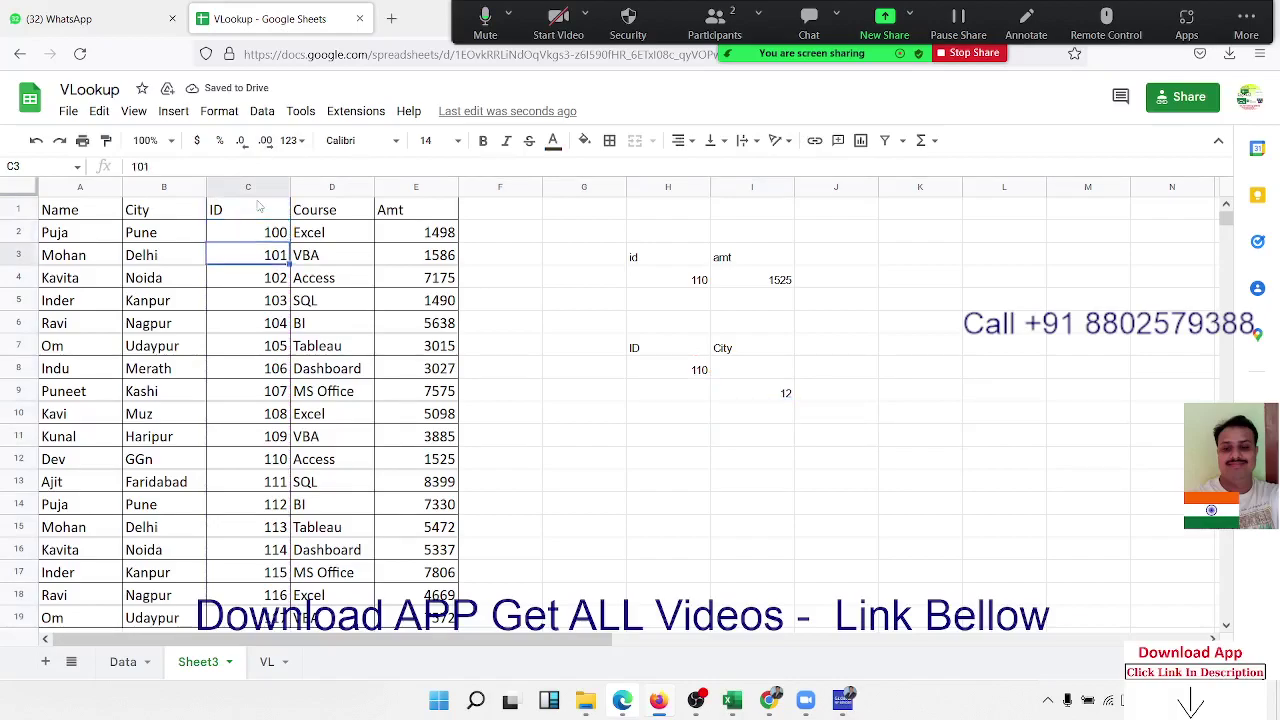
key("Down")
key("Down")
key("Down")
key("Down")
key("Down")
key("Down")
key("Down")
key("Down")
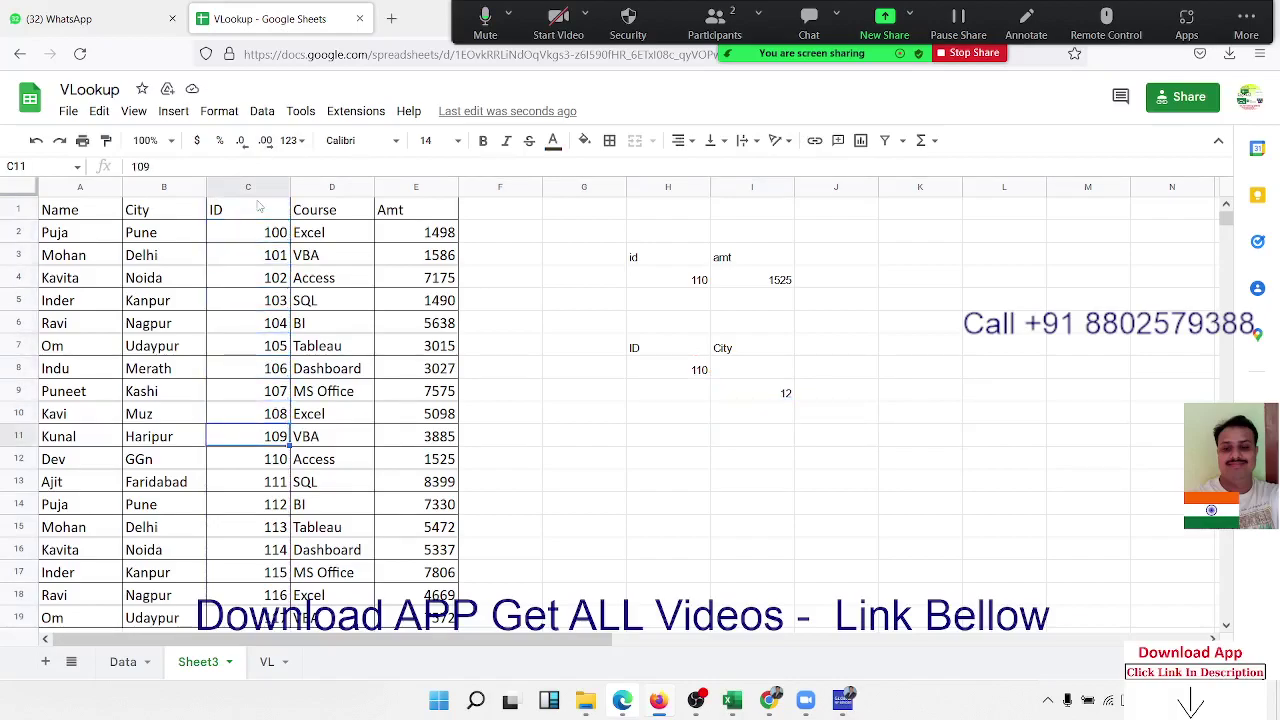
key("Down")
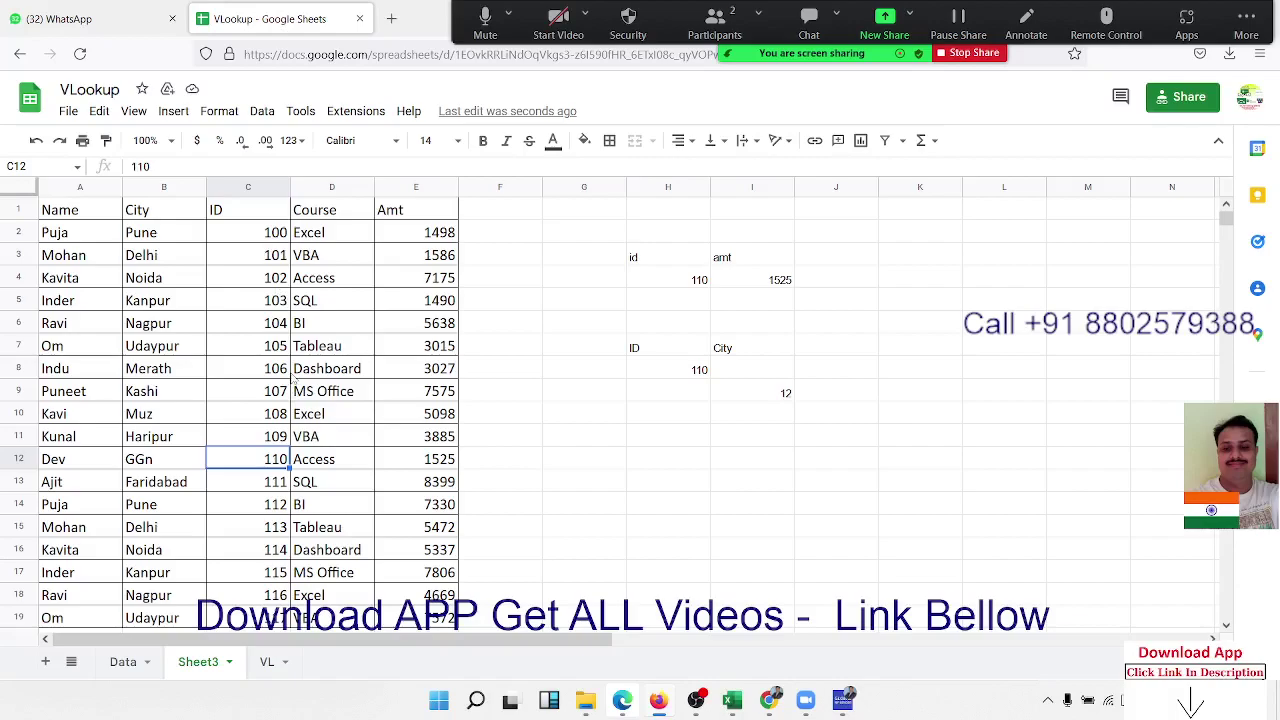
left_click(765, 396)
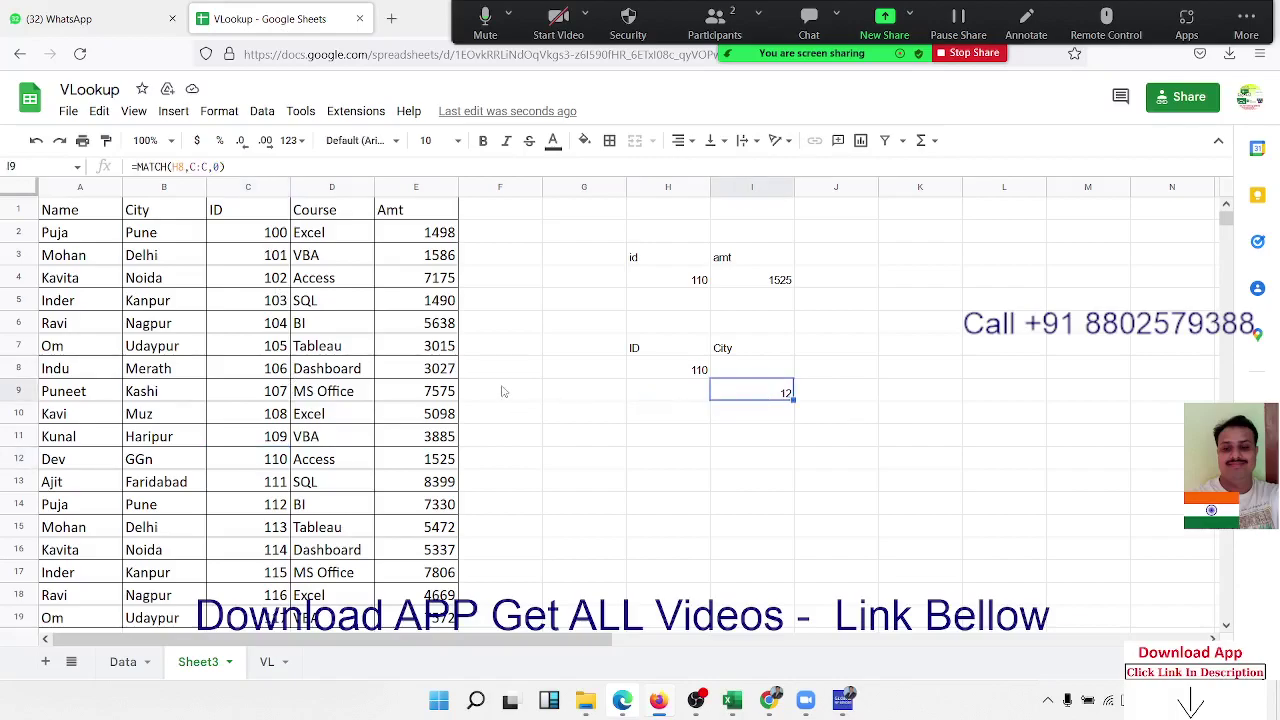
Enter =INDEX(A1:E19,12,2) in I8 so the City cell shows GGn
left_click(752, 377)
type("=")
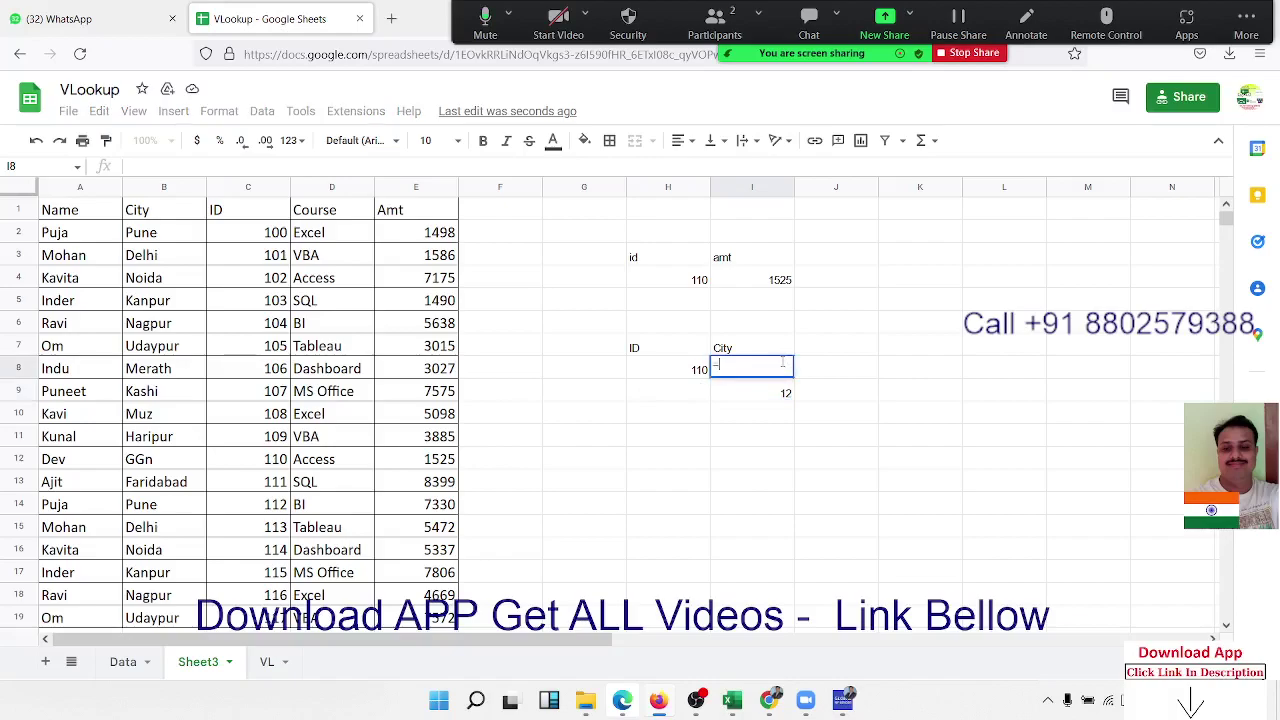
type("ind")
key("Tab")
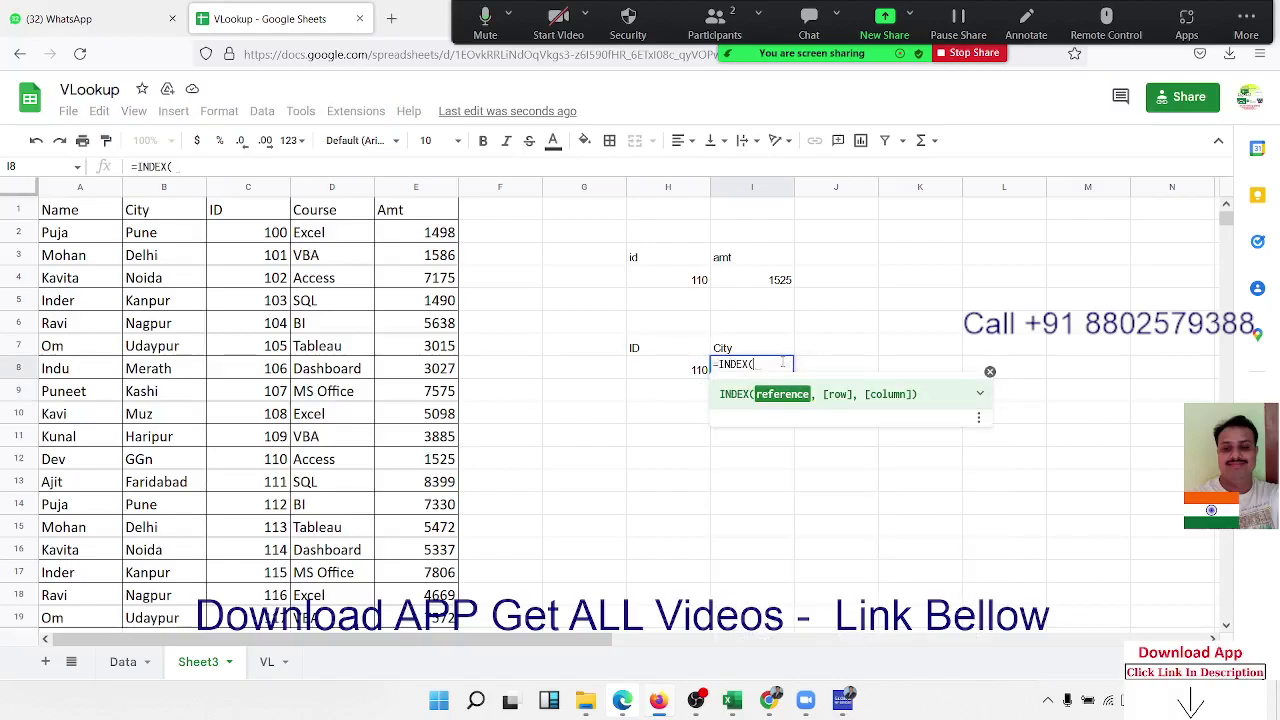
key("Left")
key("Left")
key("Left")
key("Left")
key("Left")
key("Left")
key("Left")
key("Left")
key("ctrl+Up")
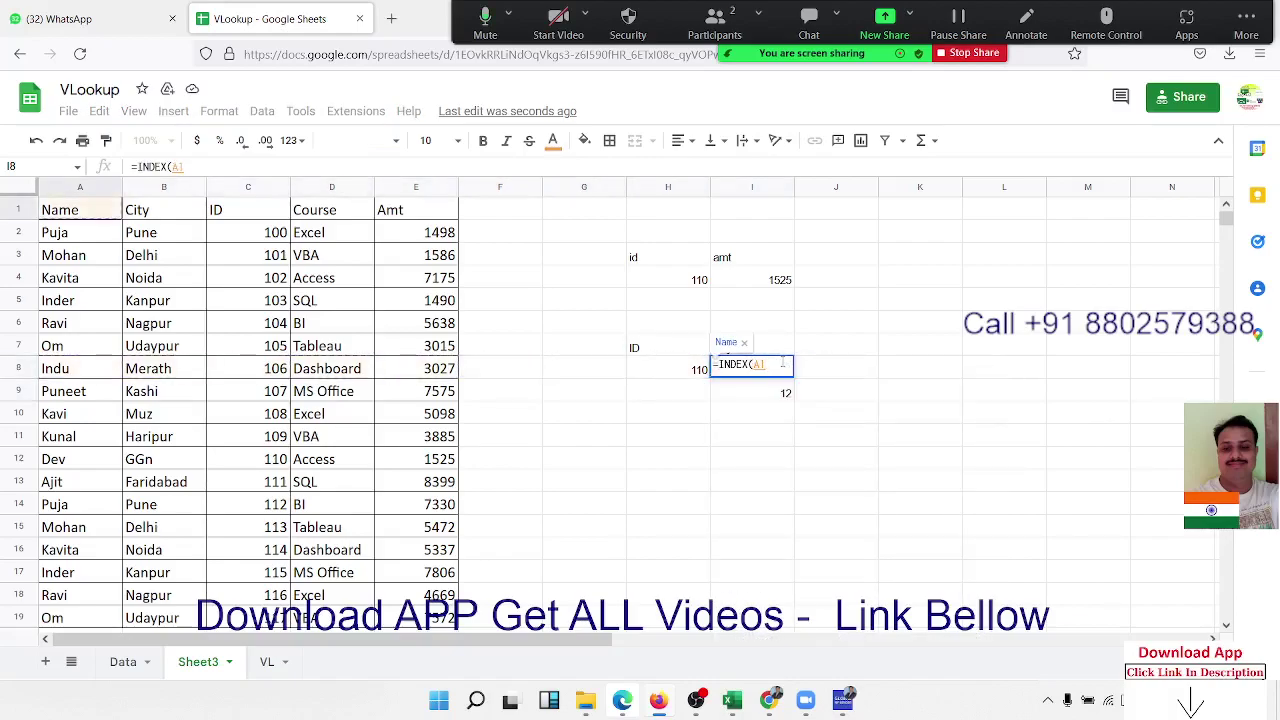
key("ctrl+shift+Right")
key("ctrl+shift+Down")
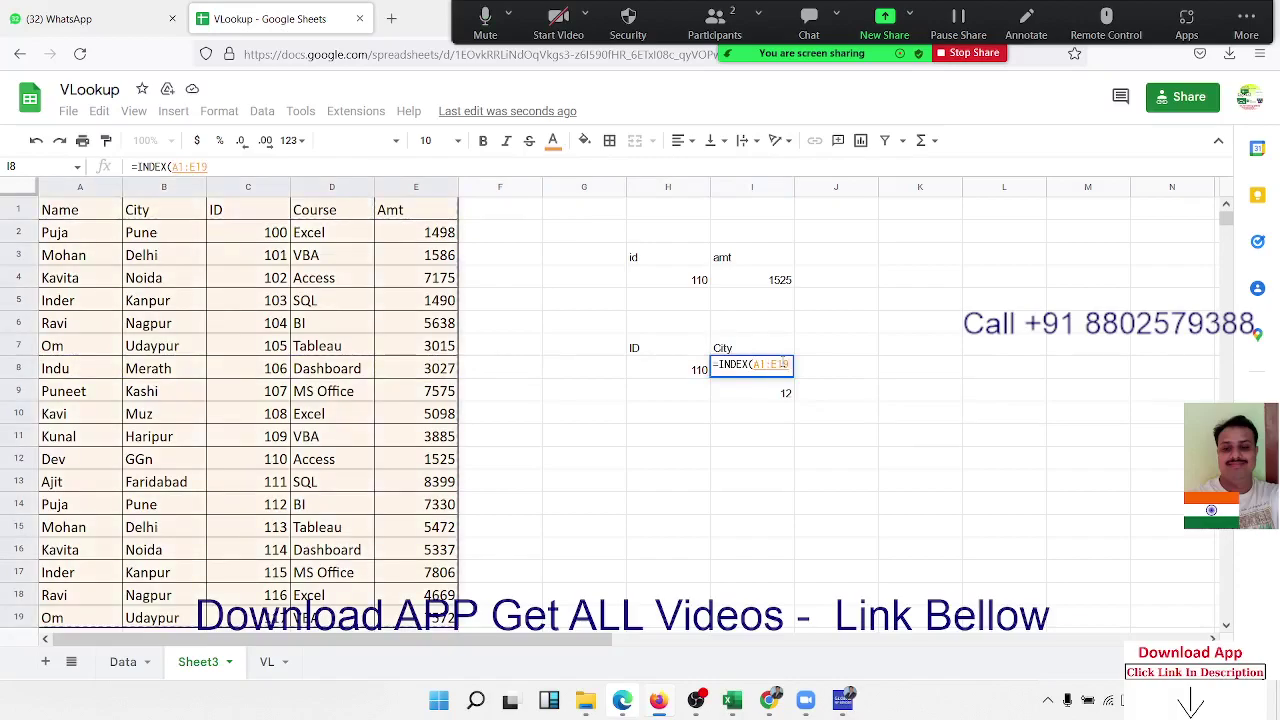
type(",")
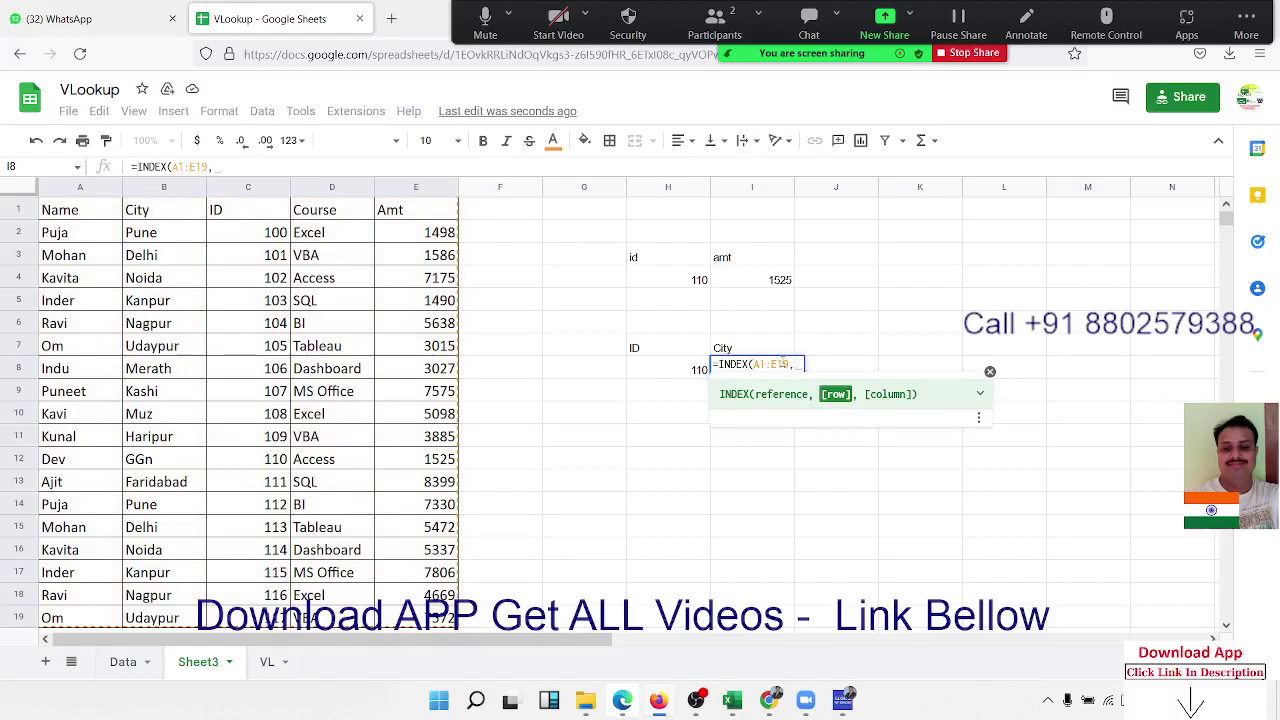
type("12")
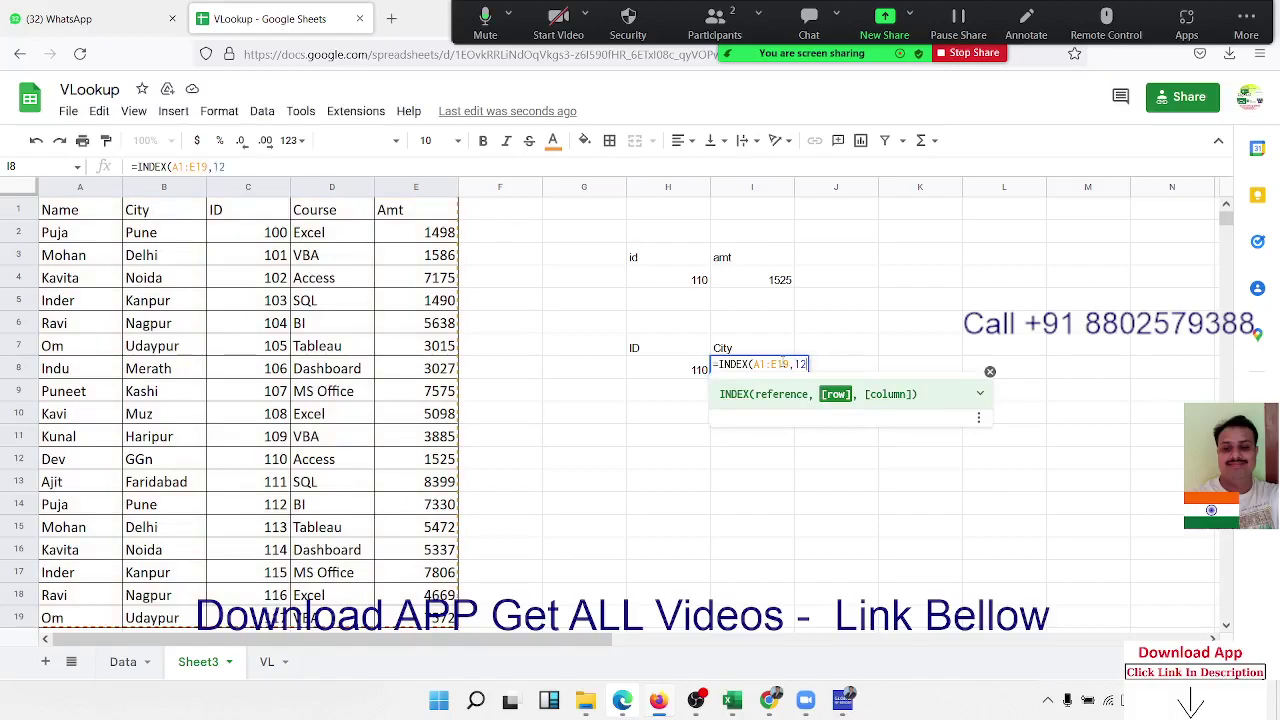
type(",2")
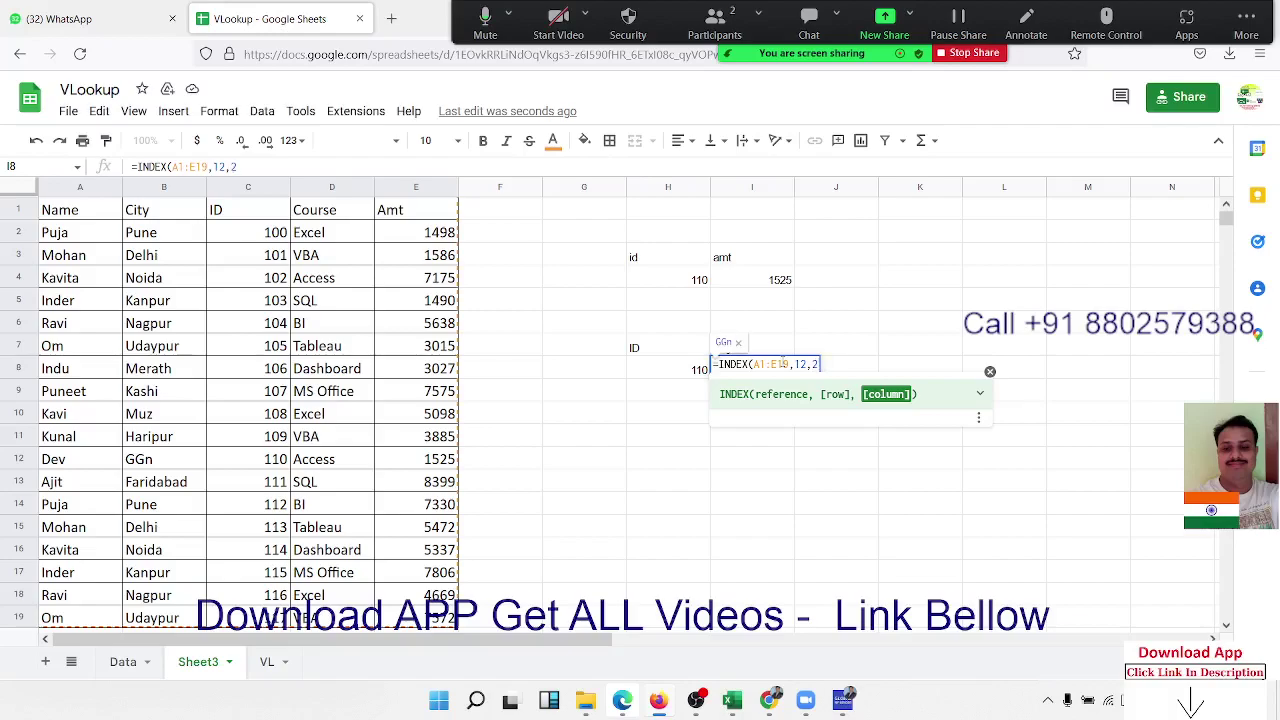
key("Return")
left_click(784, 364)
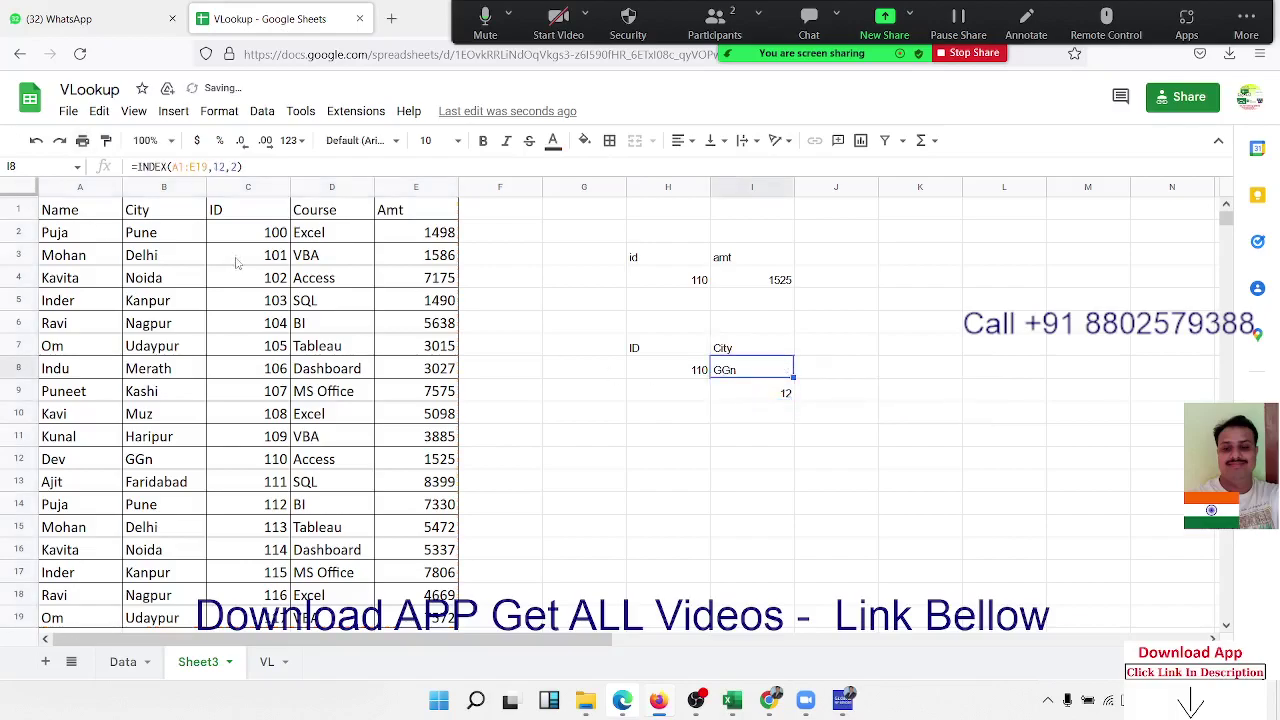
left_click(186, 213)
key("Down")
key("Down")
key("Down")
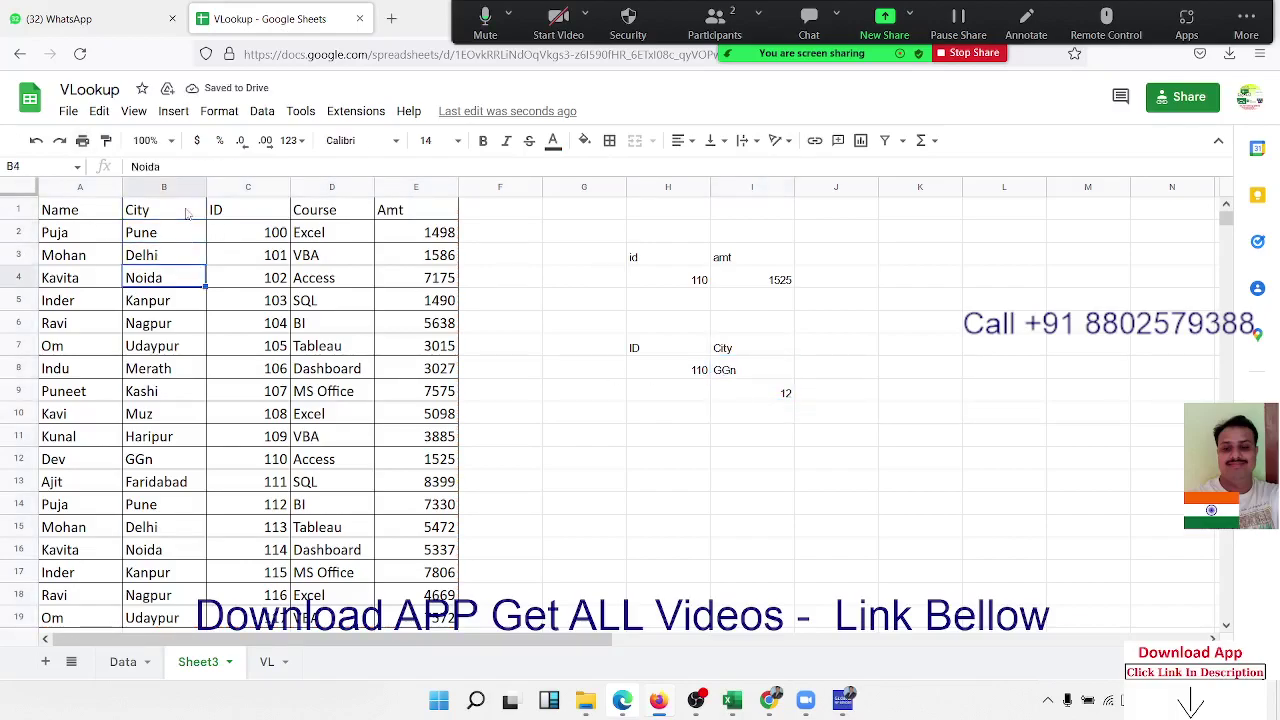
key("Down")
key("Down")
key("Down")
key("Down")
key("Down")
key("Down")
key("Down")
key("Down")
key("Up")
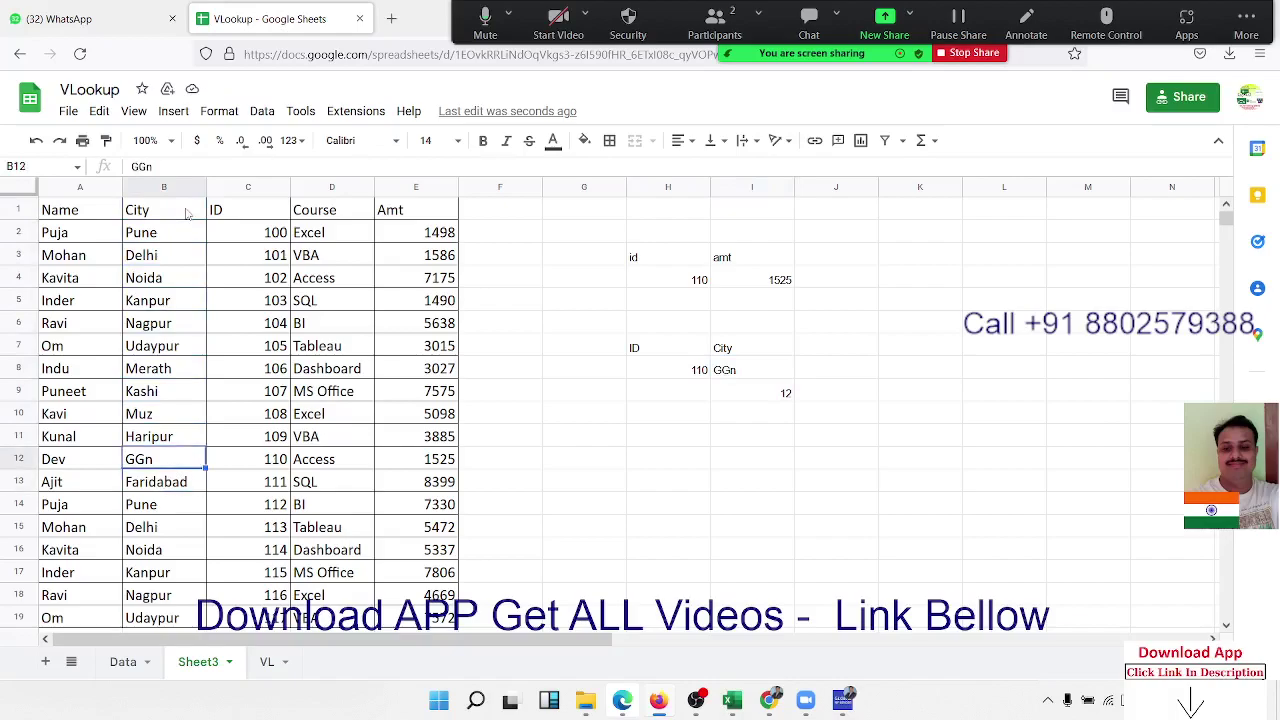
left_click(753, 371)
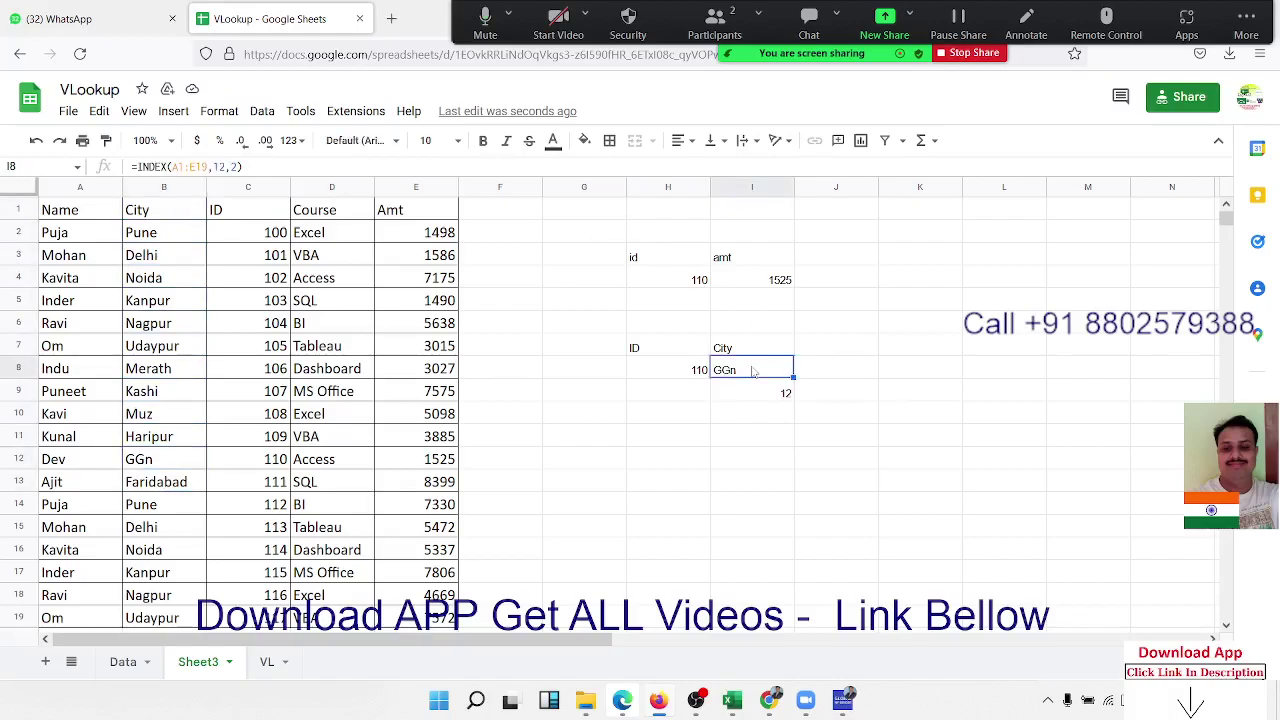
double_click(753, 371)
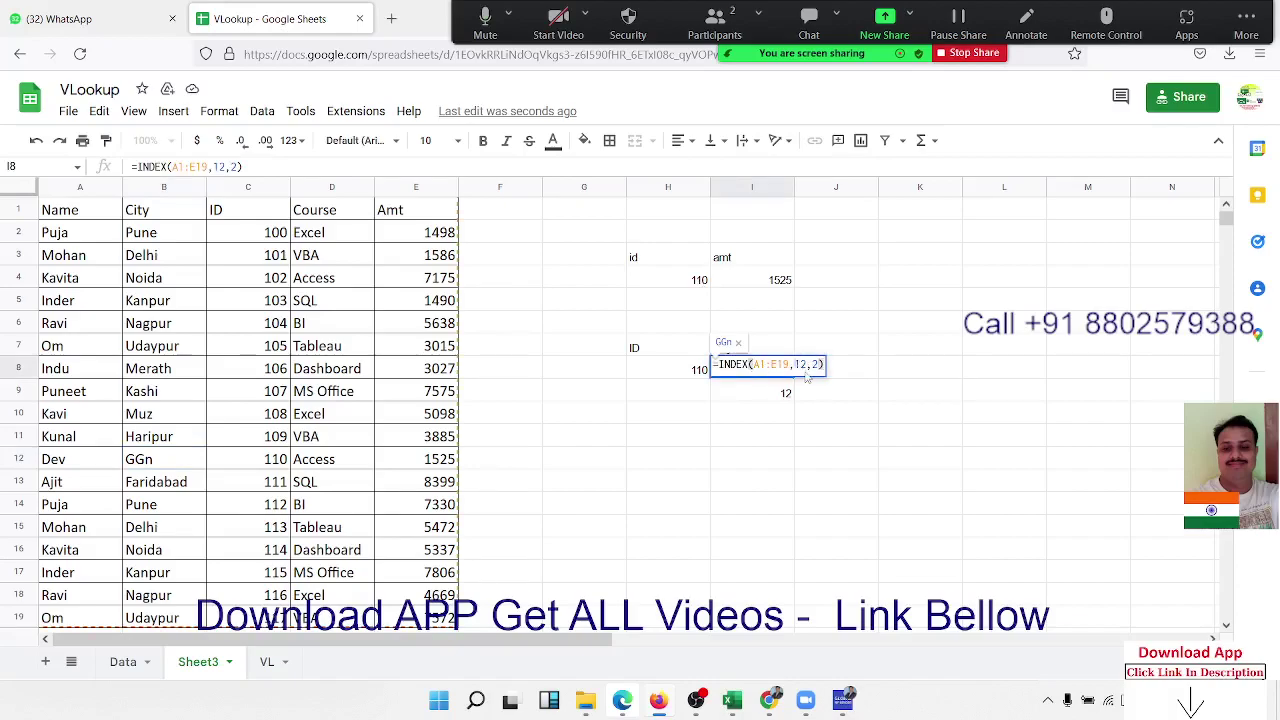
double_click(800, 364)
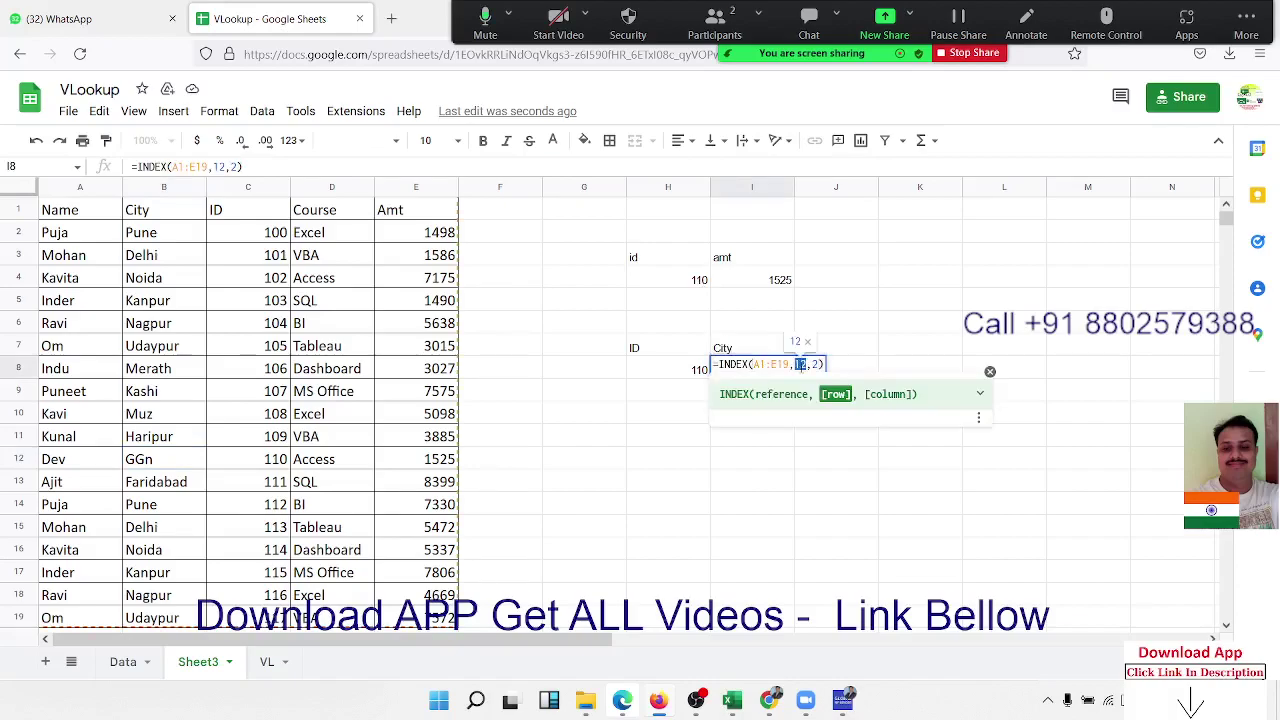
key("Escape")
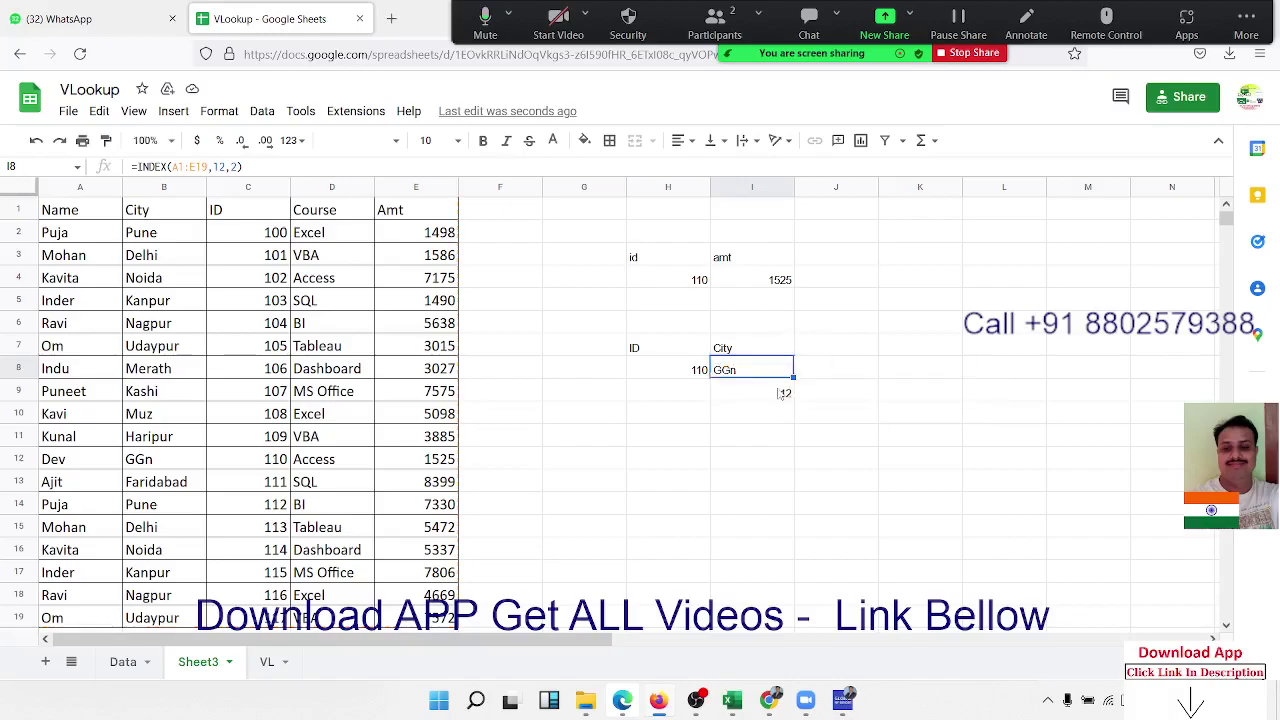
Replace the 12 in I8's INDEX formula with MATCH(H8,C:C,0) copied from I9
double_click(765, 396)
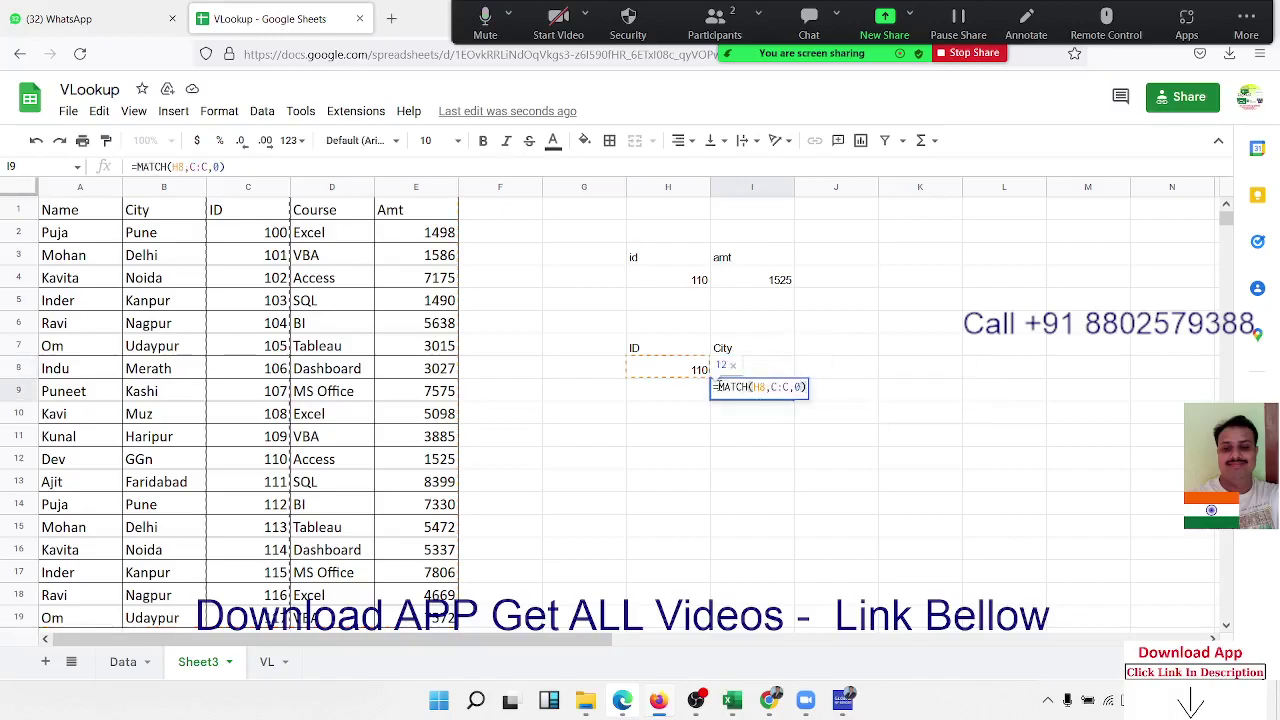
left_click_drag(719, 387, 840, 396)
key("ctrl+c")
key("Escape")
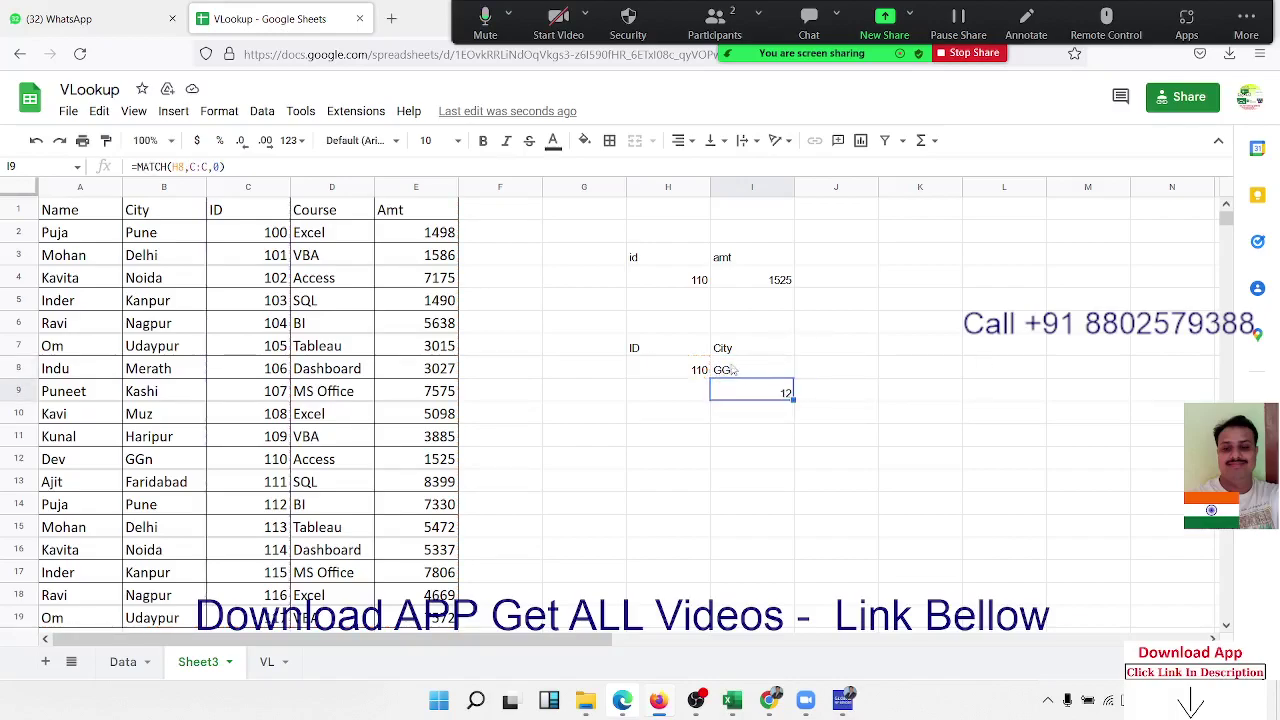
left_click(790, 368)
double_click(800, 364)
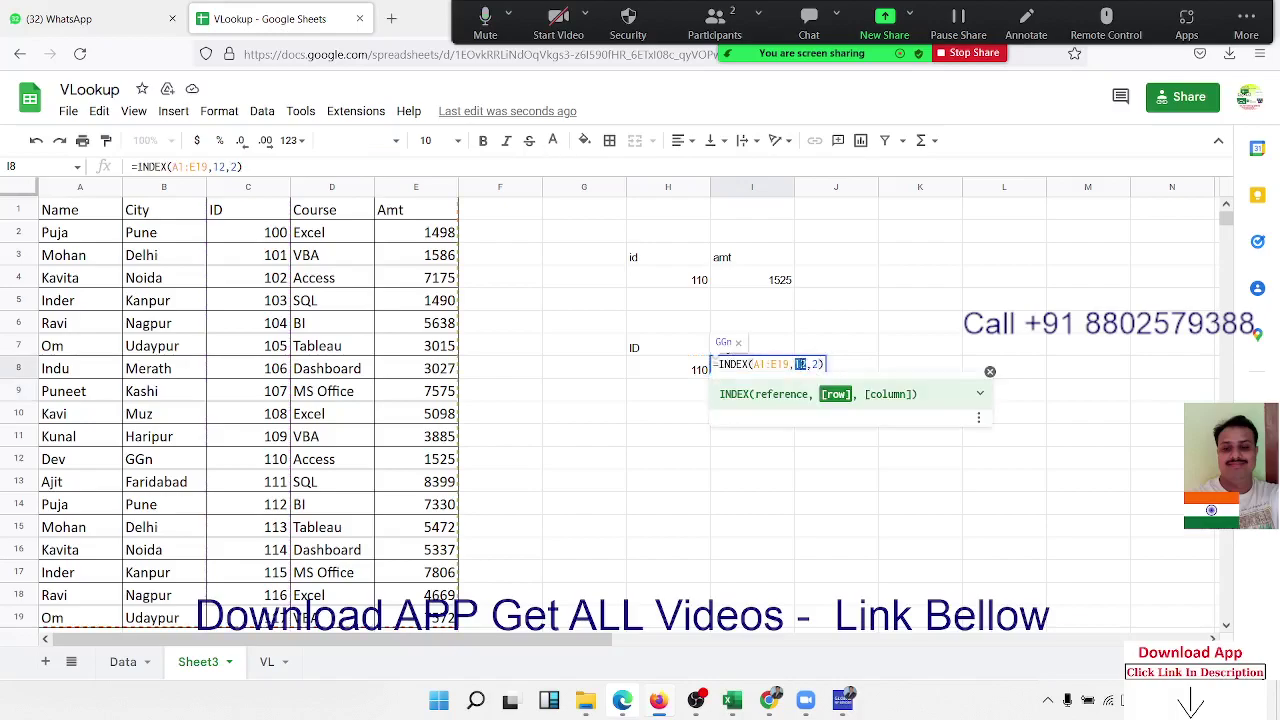
key("ctrl+v")
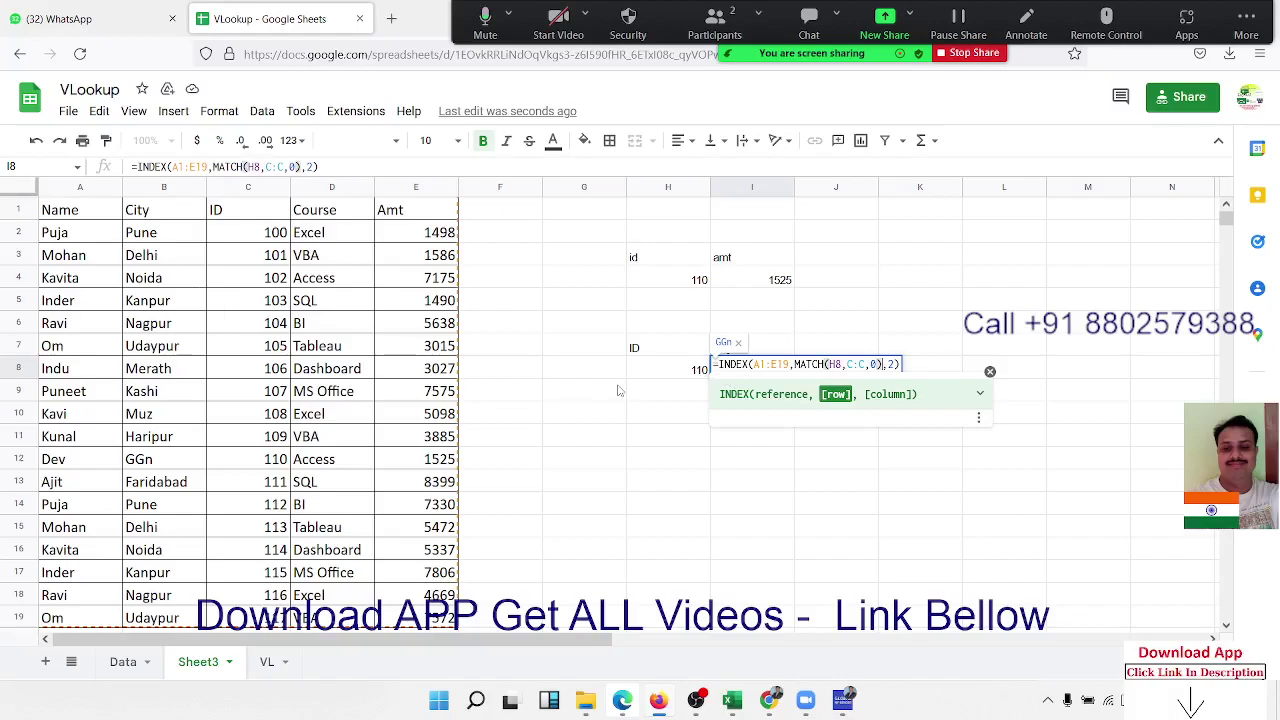
key("Return")
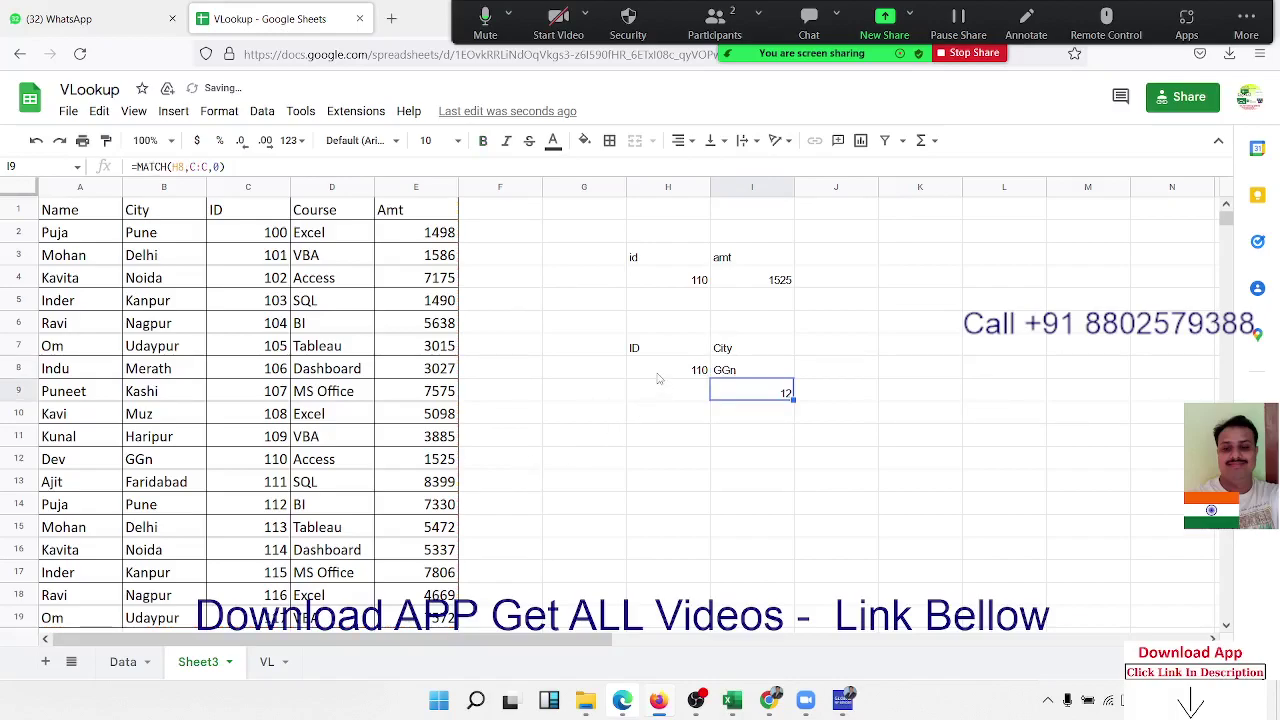
Change the ID in H8 to 107 so the City lookup in I8 returns Kashi
left_click(658, 378)
type("107")
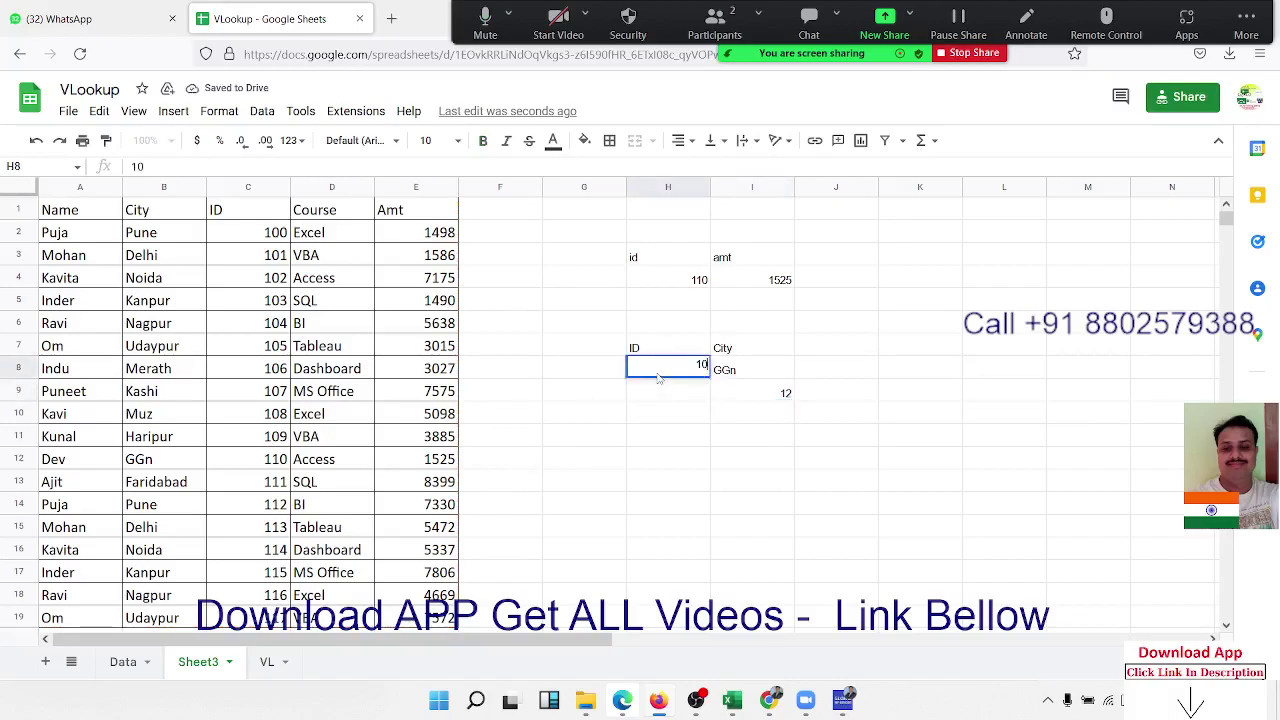
key("Return")
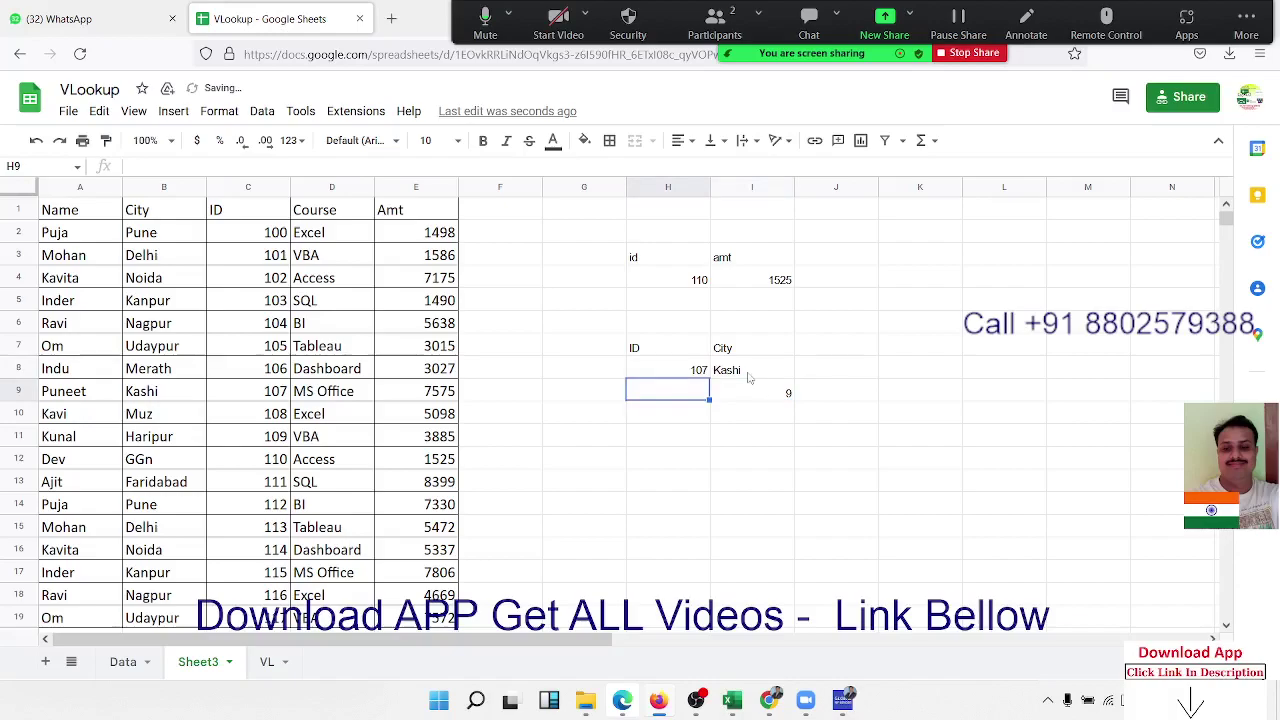
double_click(748, 376)
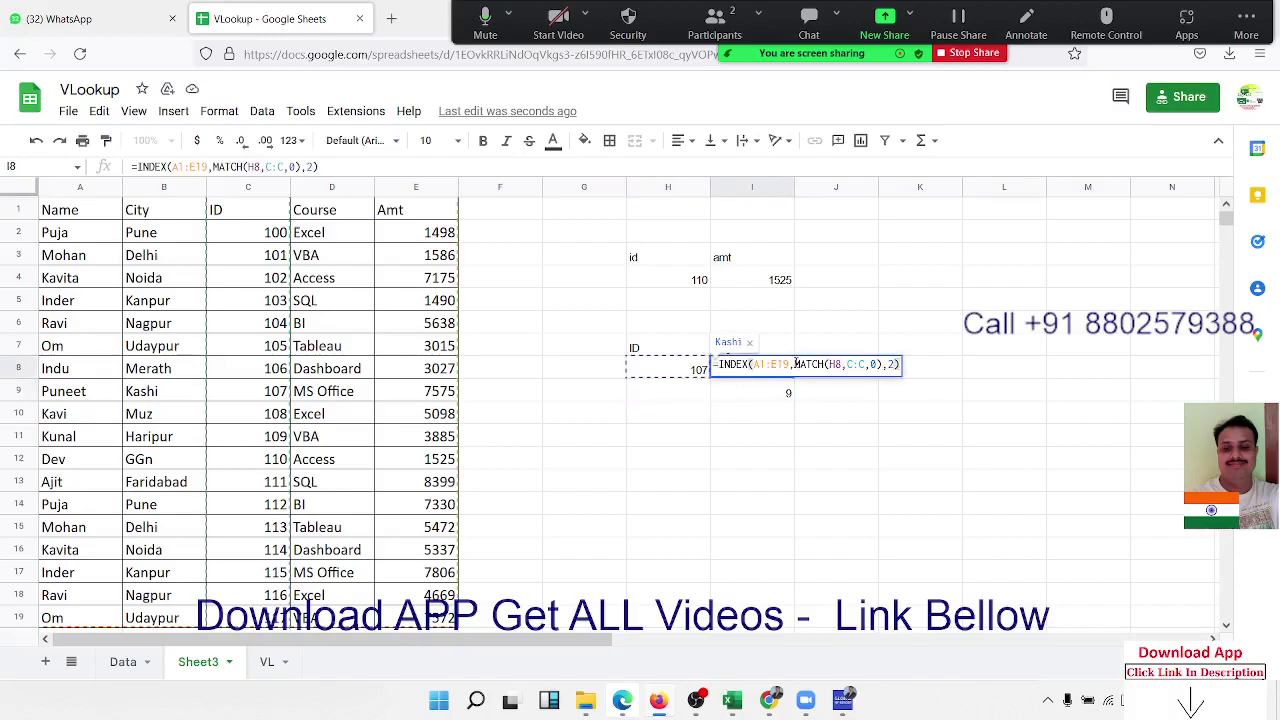
left_click_drag(794, 364, 884, 366)
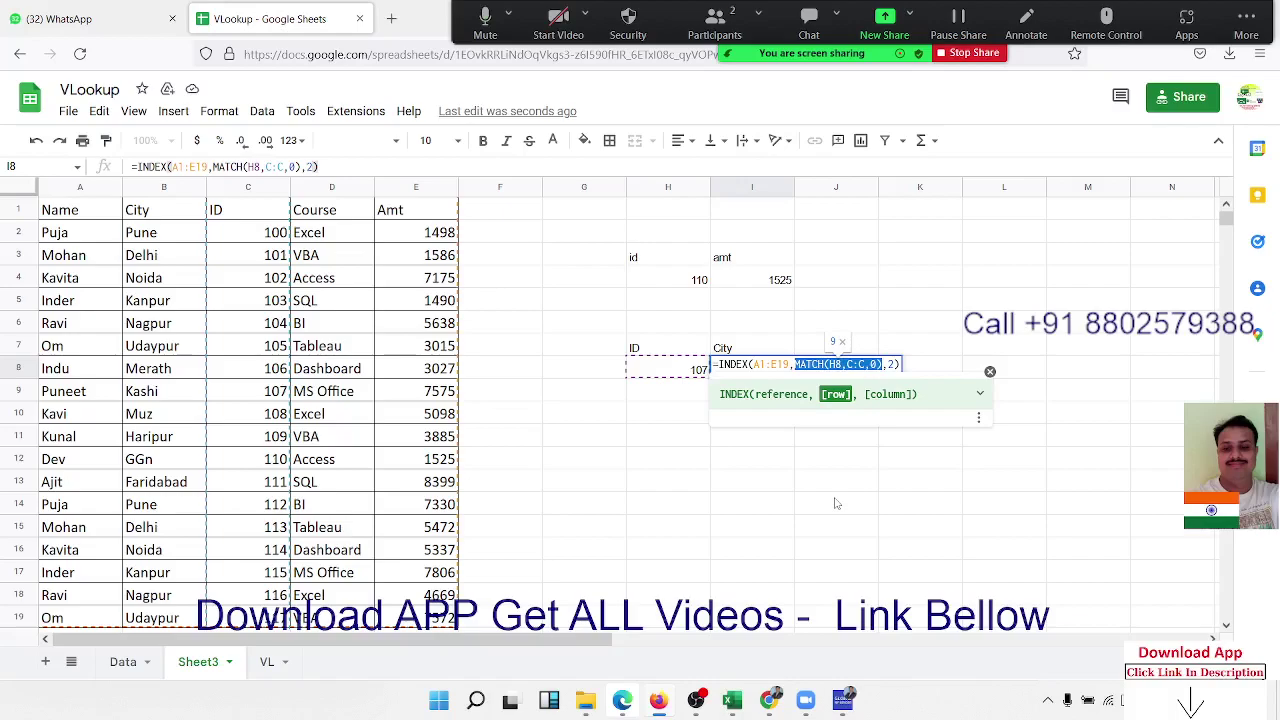
key("Return")
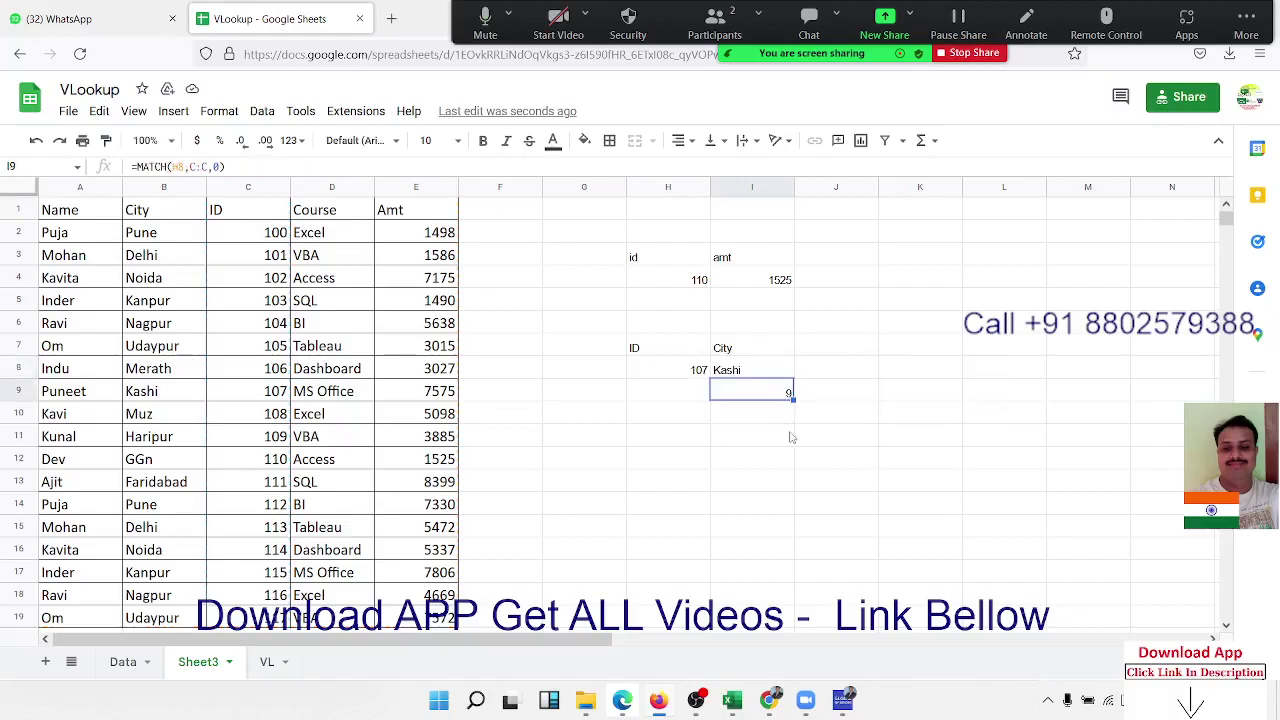
left_click(745, 380)
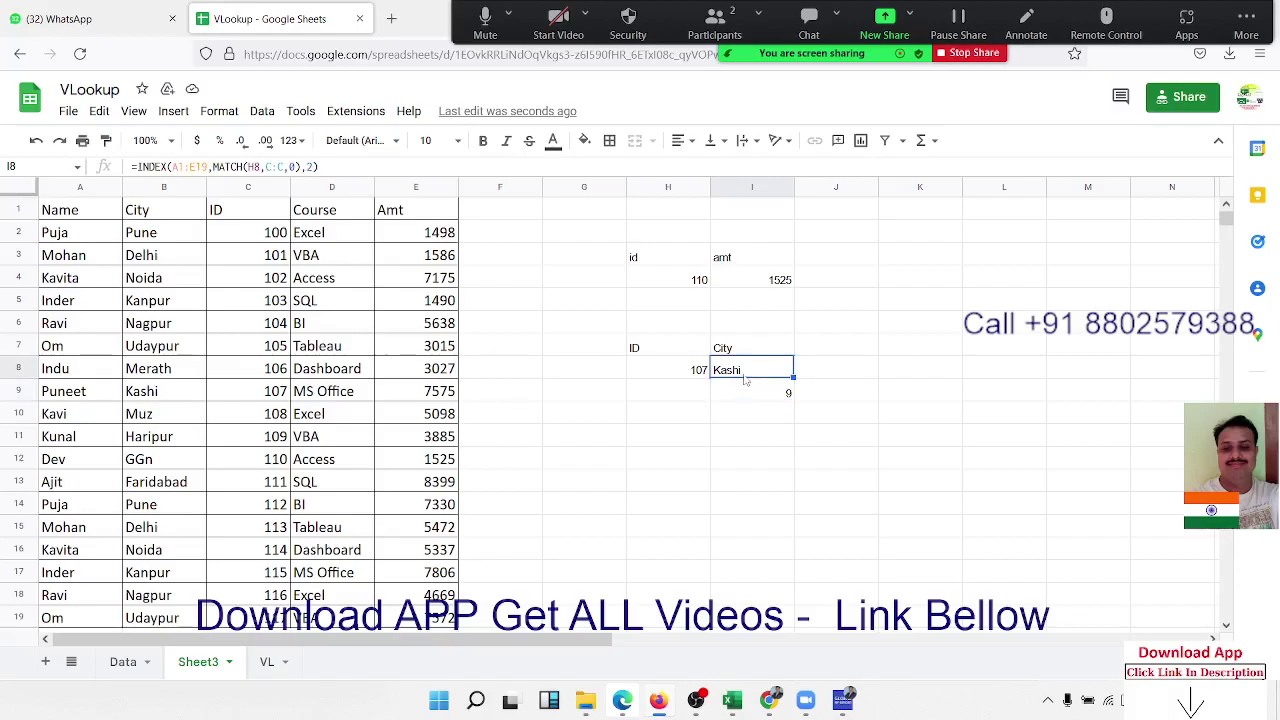
Review the arguments of I8's INDEX formula in the function help panel
double_click(745, 378)
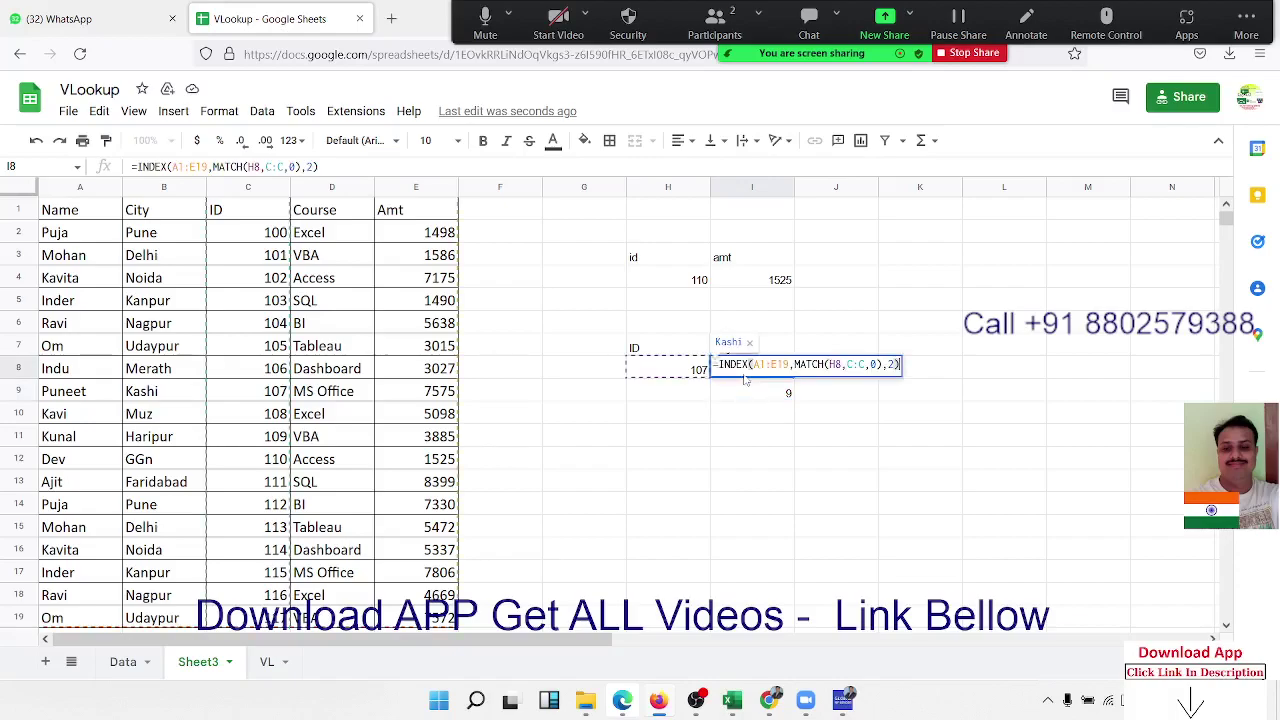
left_click(888, 365)
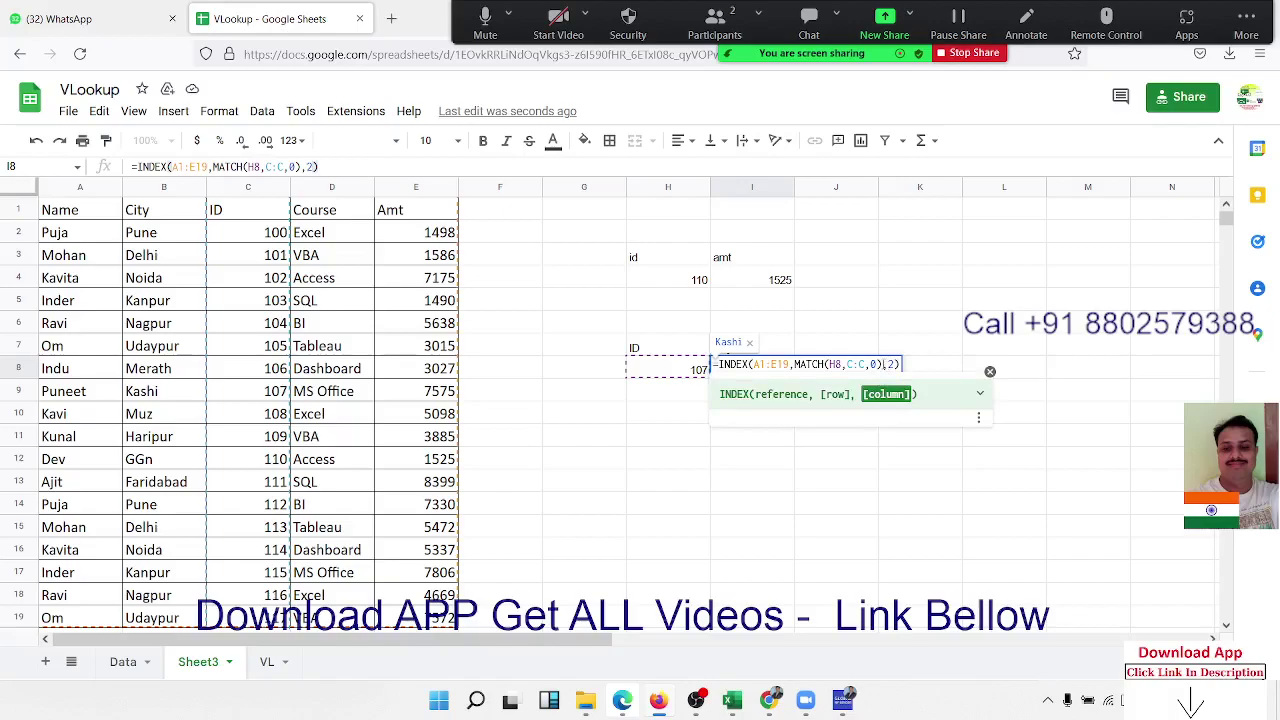
left_click_drag(884, 364, 795, 364)
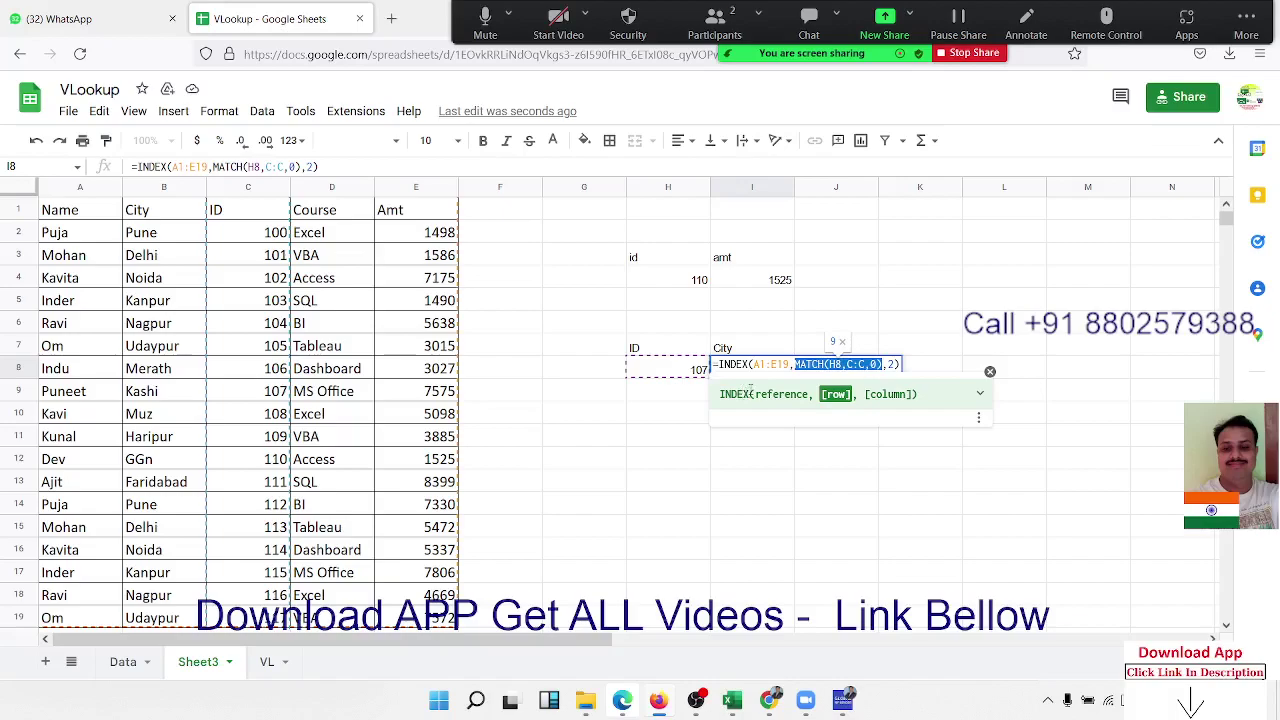
left_click(757, 393)
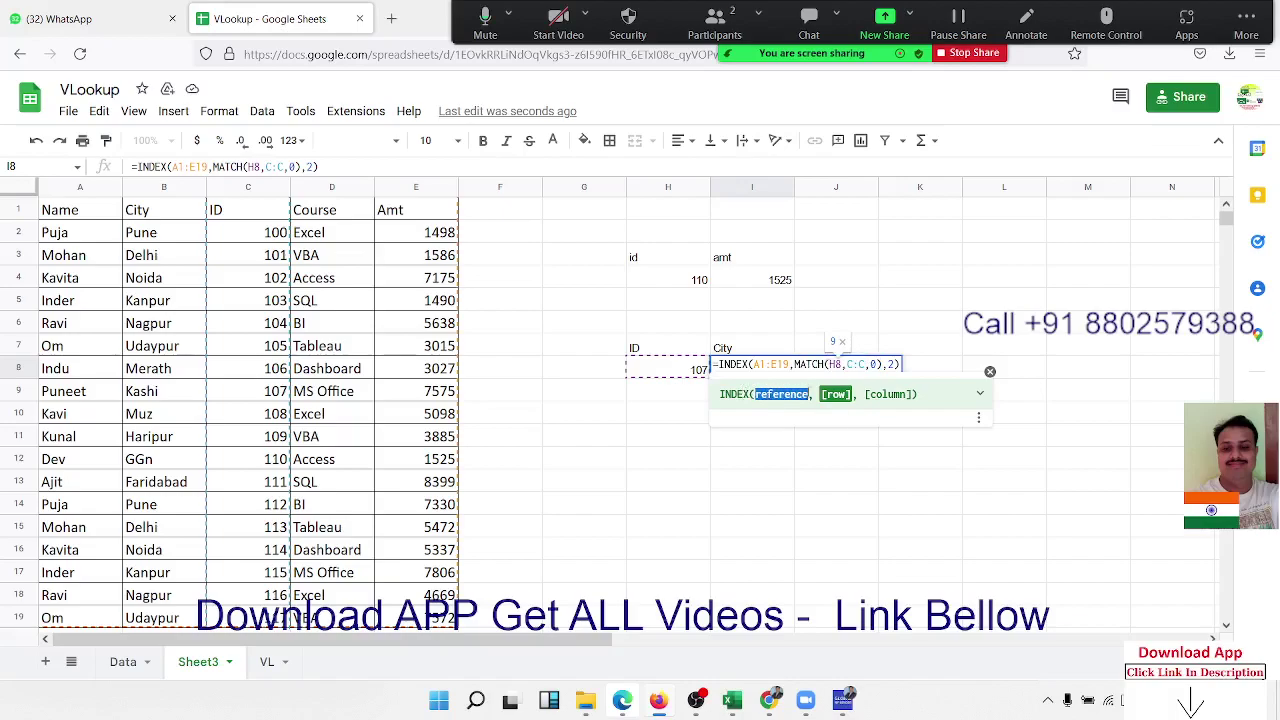
left_click(814, 394)
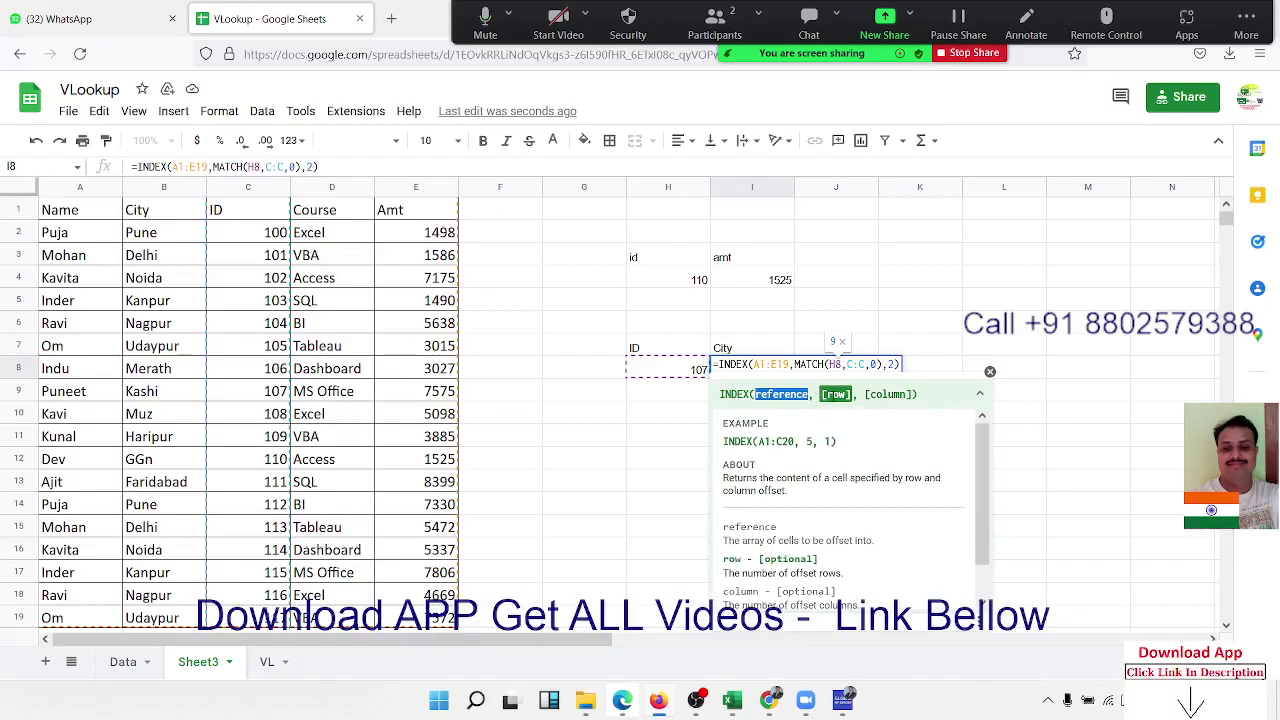
left_click(814, 394)
left_click(864, 394)
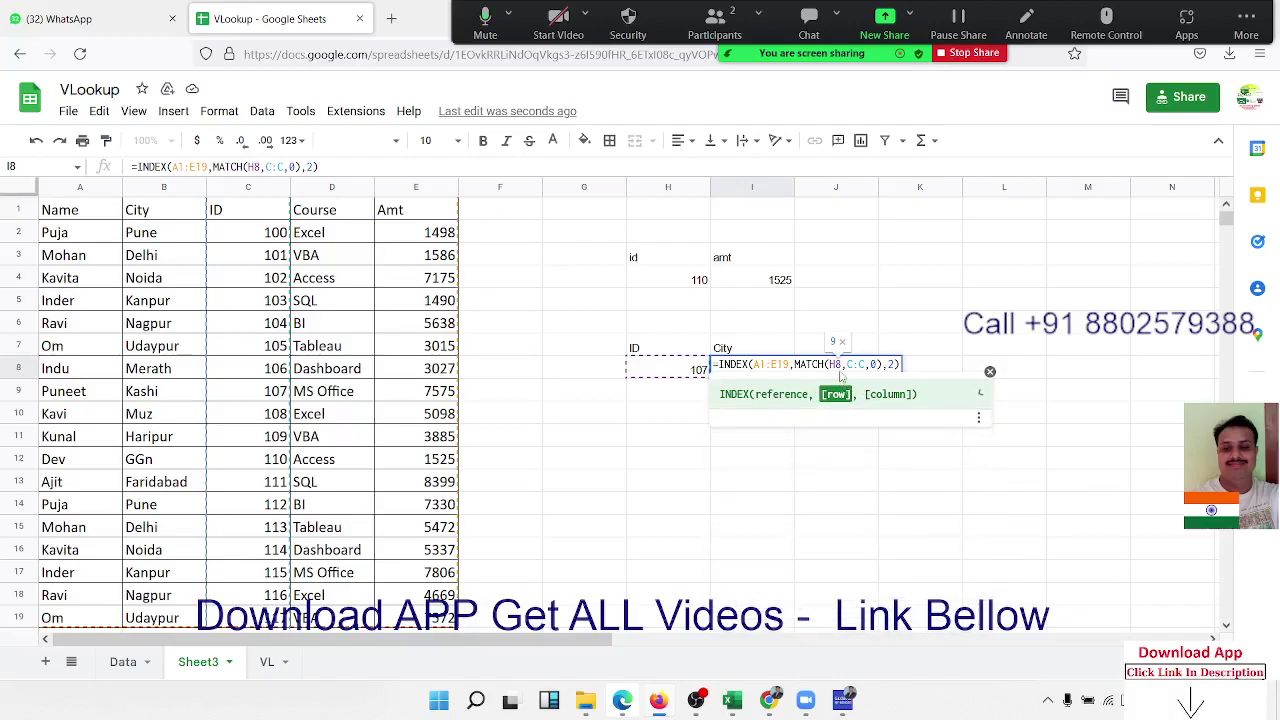
left_click(874, 393)
Enter IDs 113, 115 and 120 in H9:H11 below 107
left_click_drag(884, 364, 796, 364)
key("Escape")
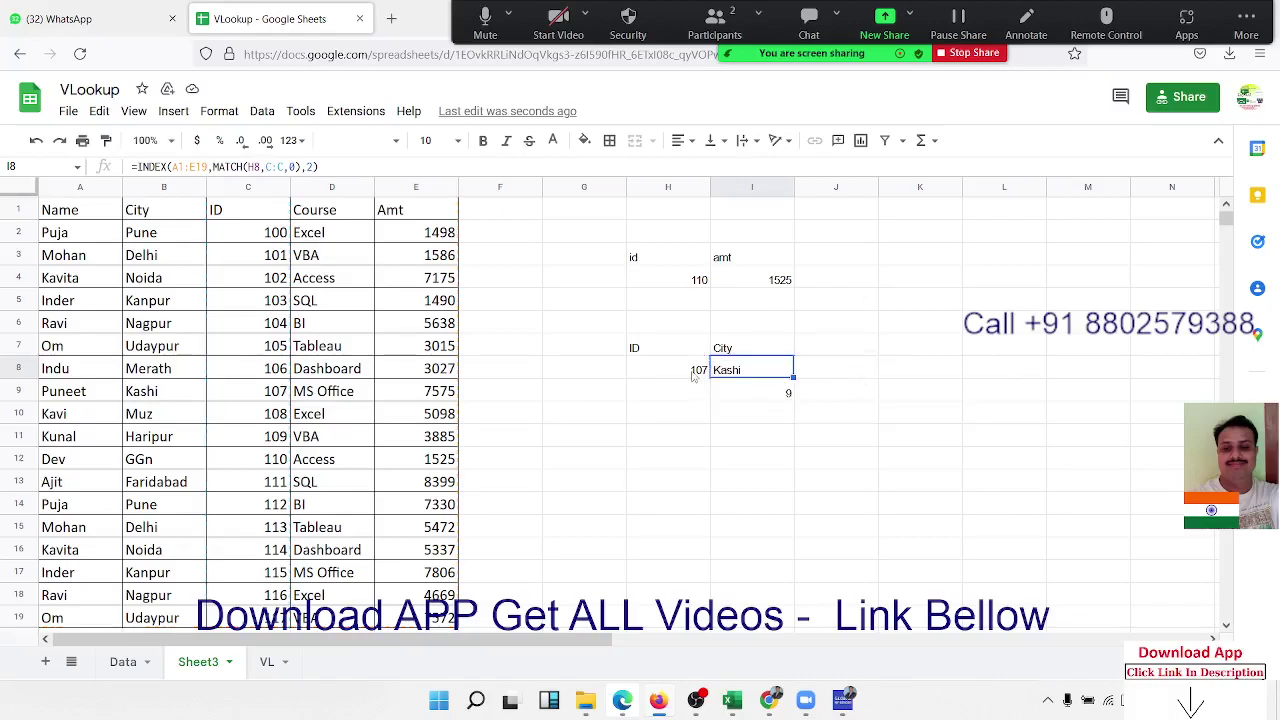
left_click(692, 382)
type("113")
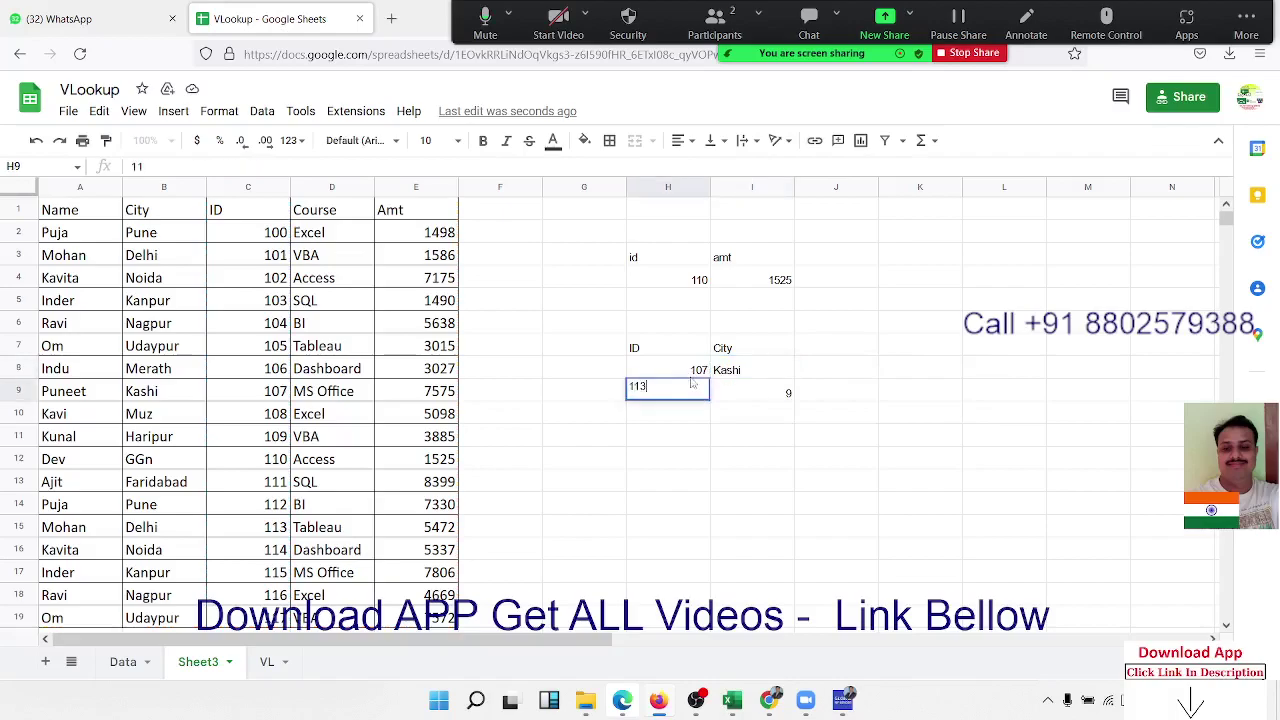
key("Return")
type("115")
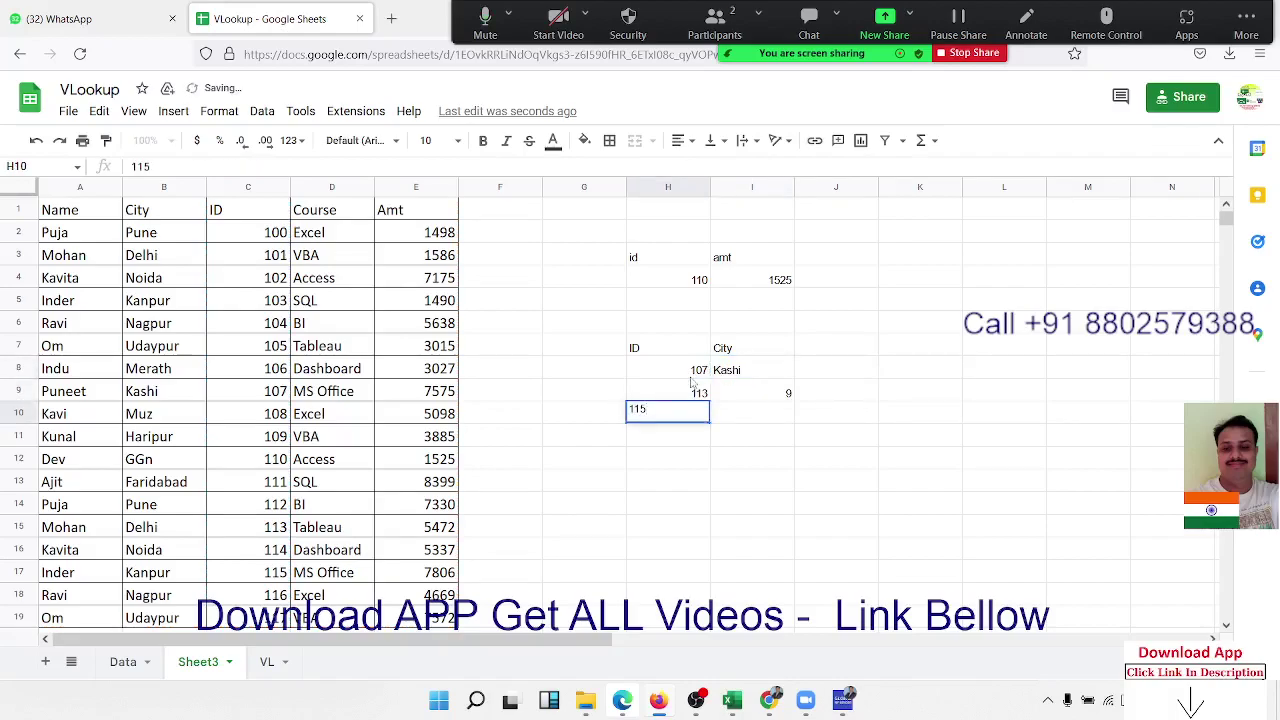
key("Return")
type("120")
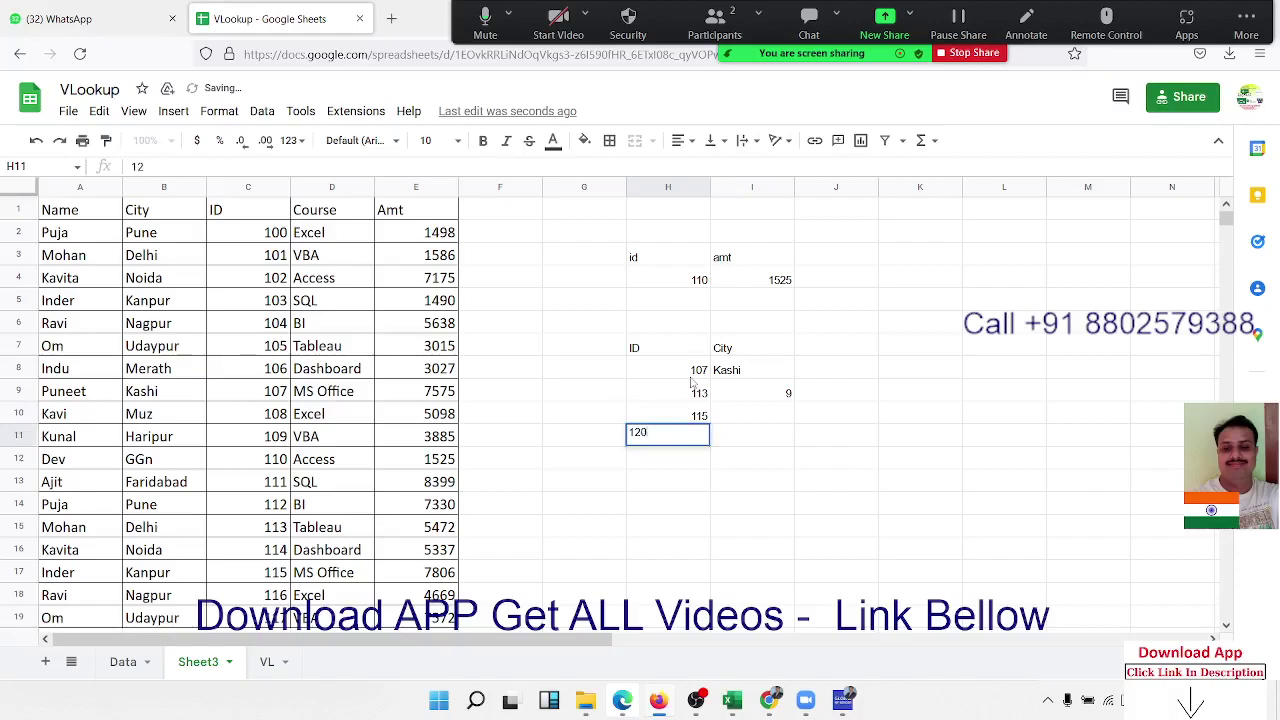
key("Return")
Fill I8's City lookup down to I11, giving Noida, Udaipur and #N/A
left_click(772, 372)
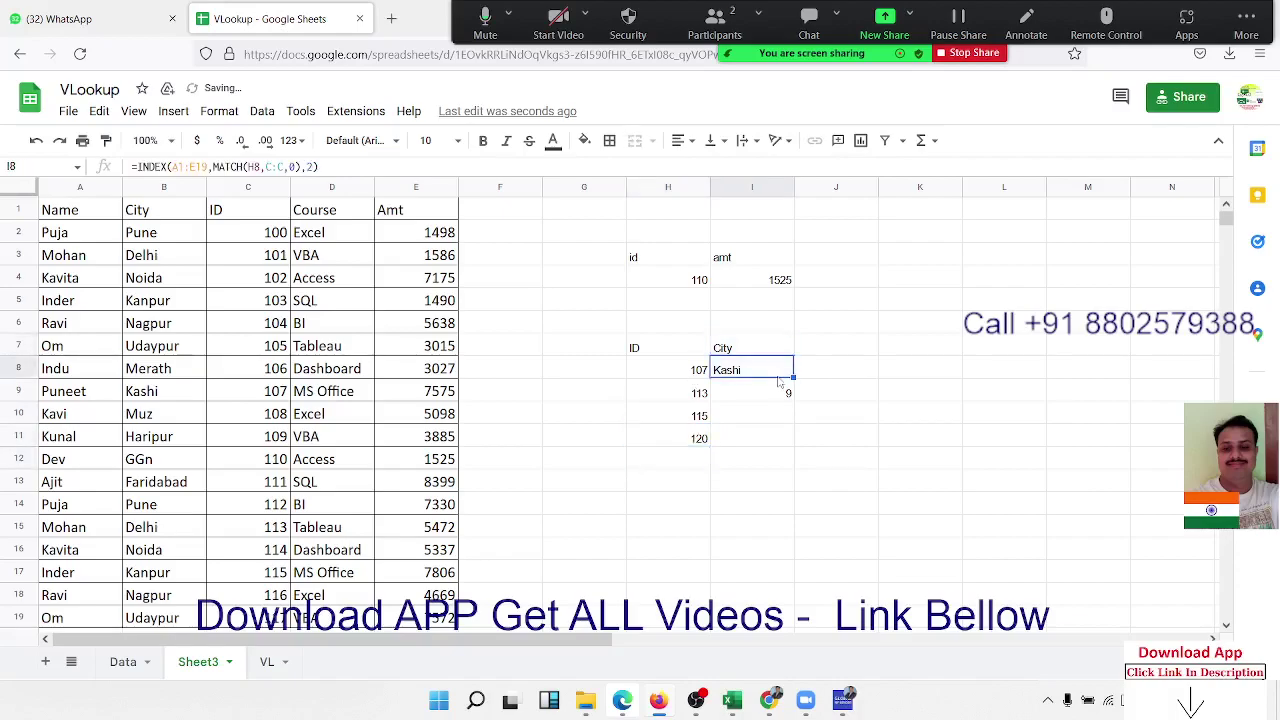
left_click_drag(792, 378, 807, 437)
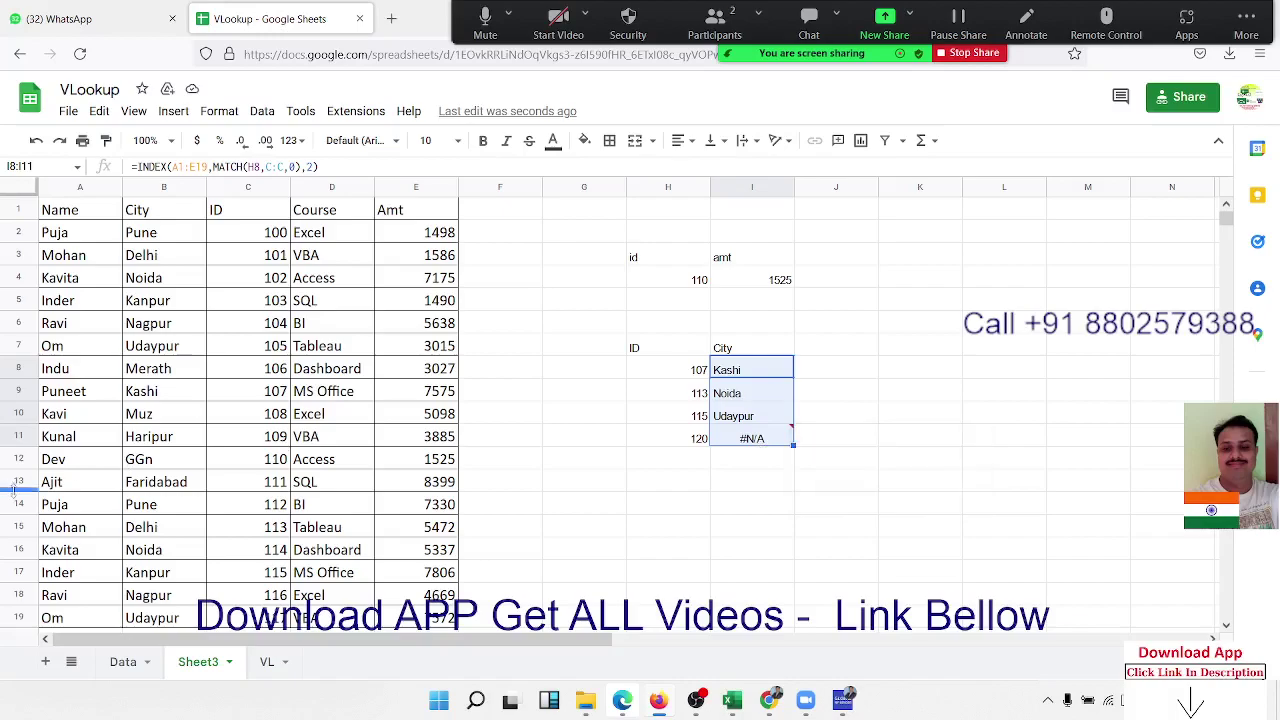
scroll(360, 485, "down", 3)
scroll(360, 485, "up", 3)
Undo the filled-down City lookups after reviewing I8's formula
left_click(744, 375)
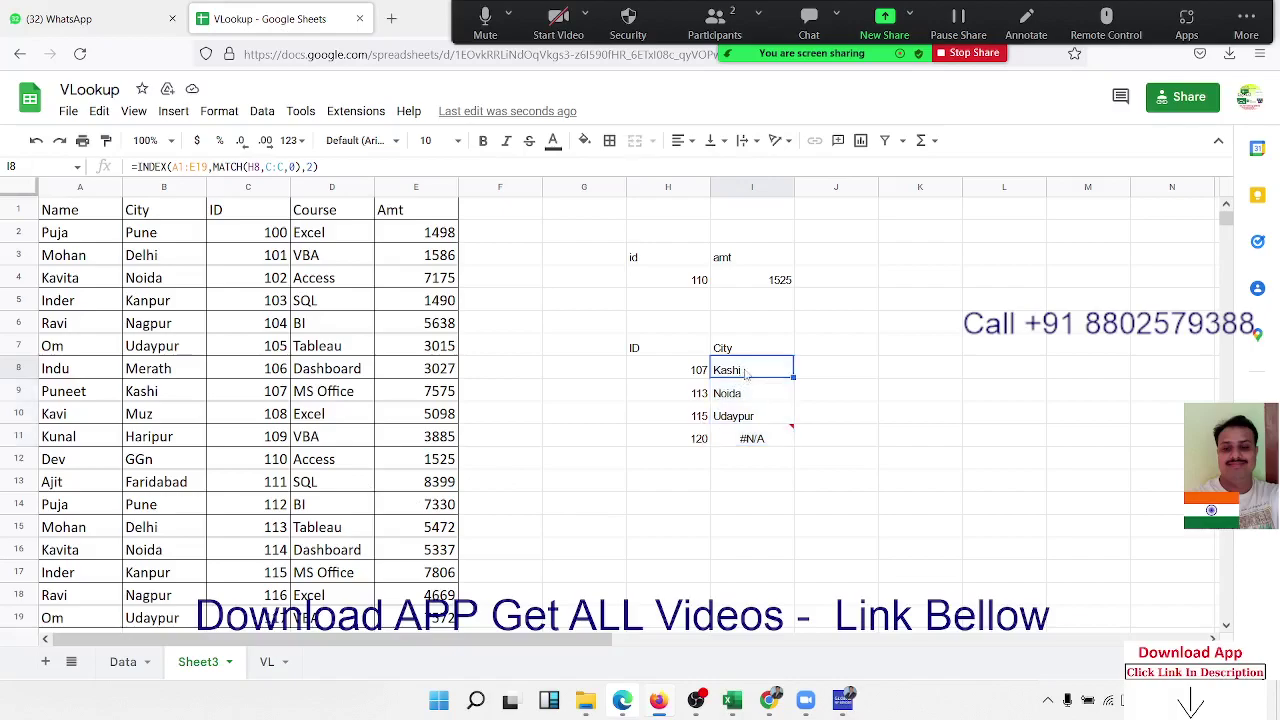
double_click(747, 372)
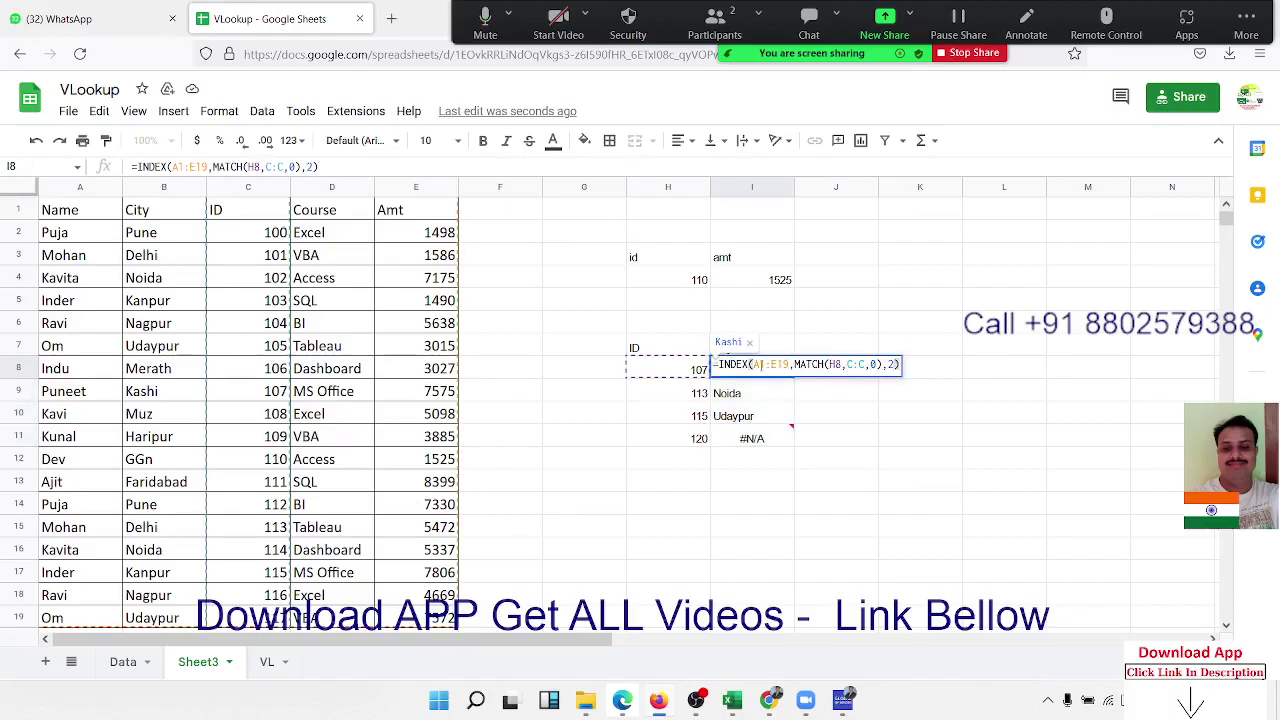
left_click_drag(749, 364, 791, 364)
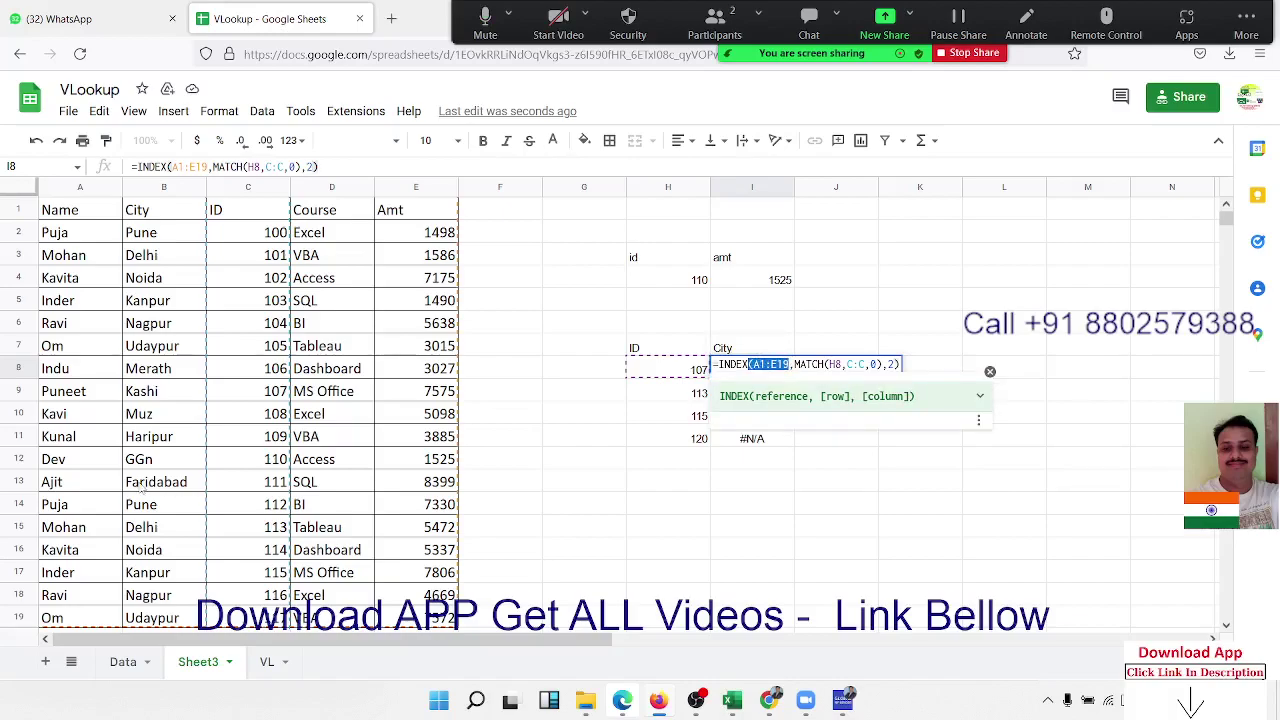
key("Escape")
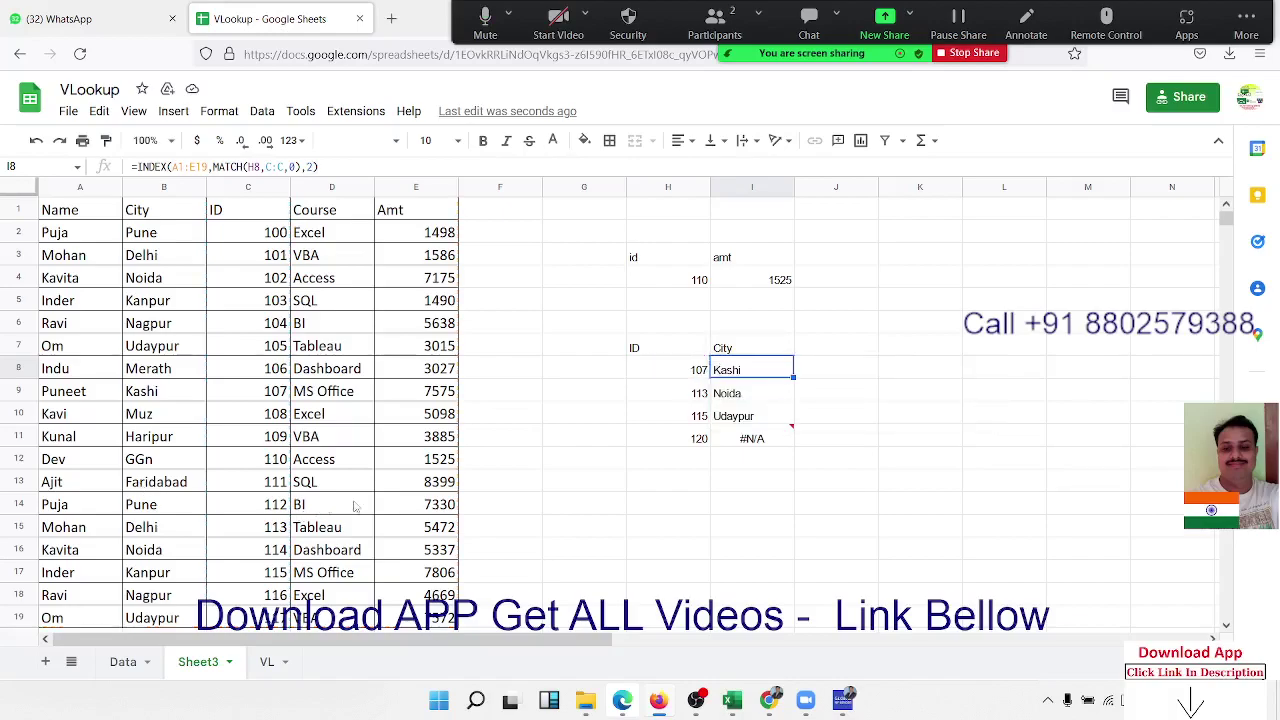
left_click(830, 378)
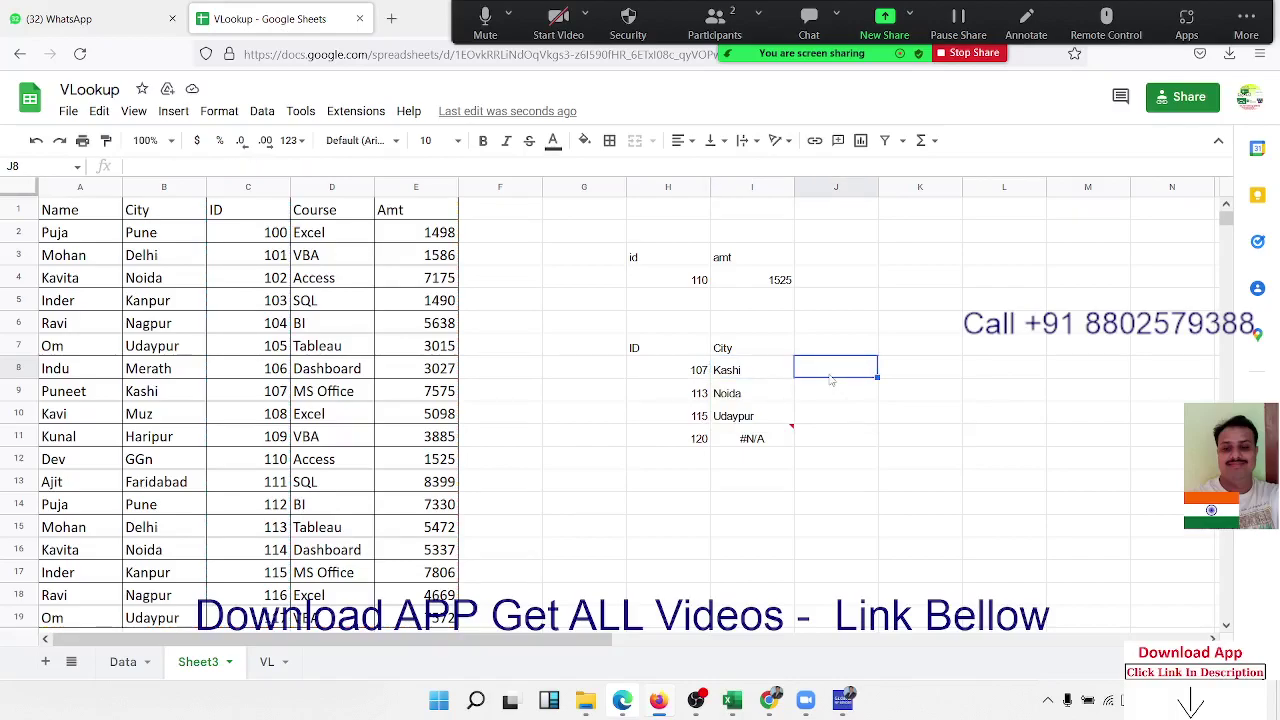
key("ctrl+z")
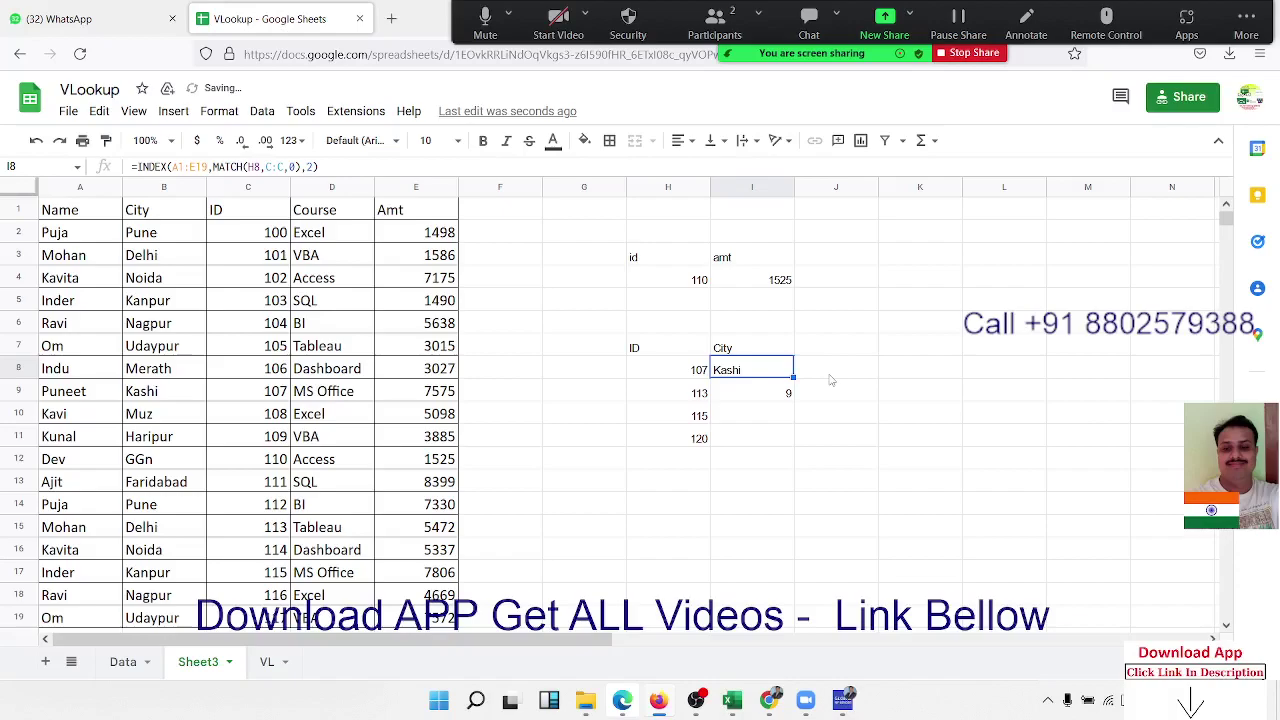
Enter =OFFSET(A1,I9,1) in J8, which returns Muz
left_click(830, 380)
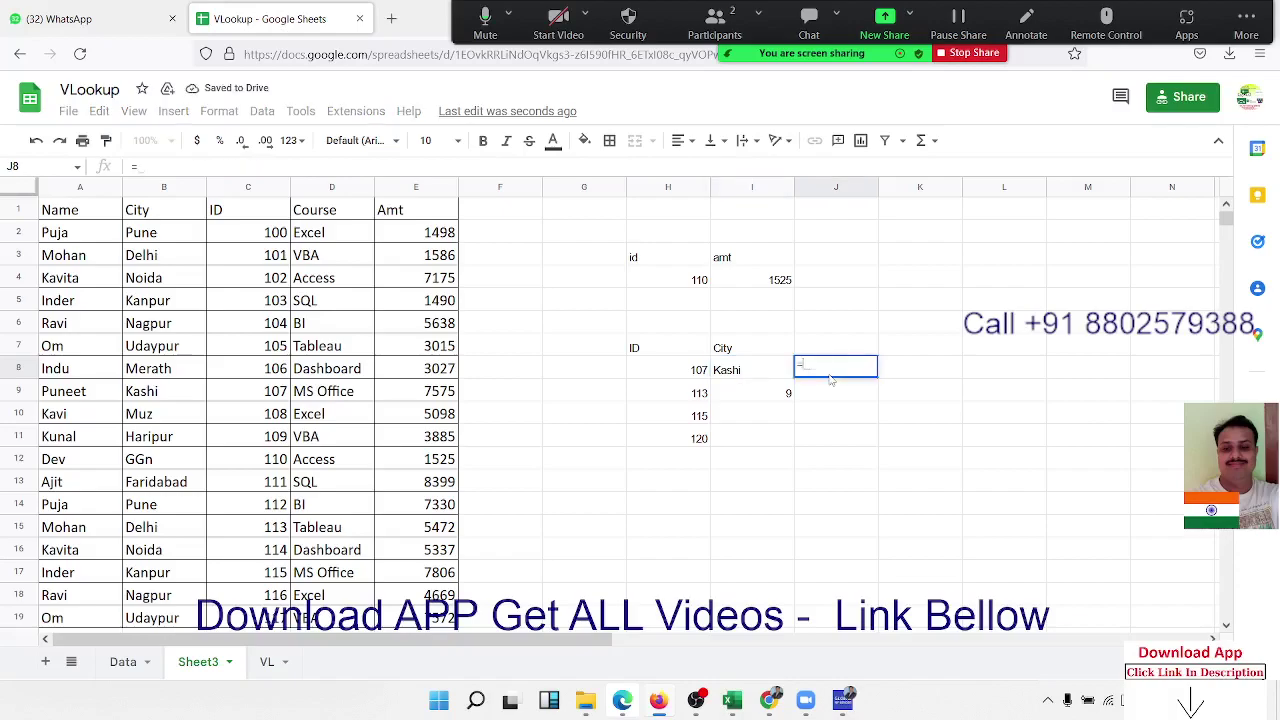
type("=off")
key("Tab")
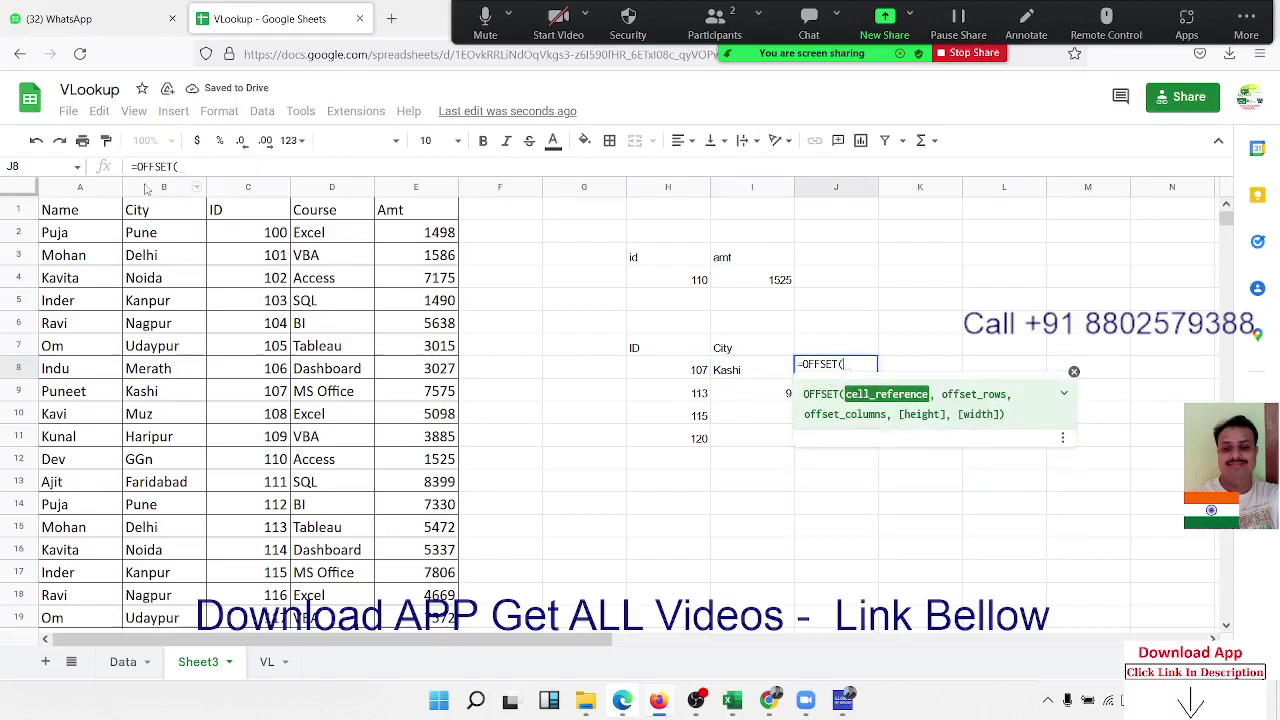
left_click(85, 210)
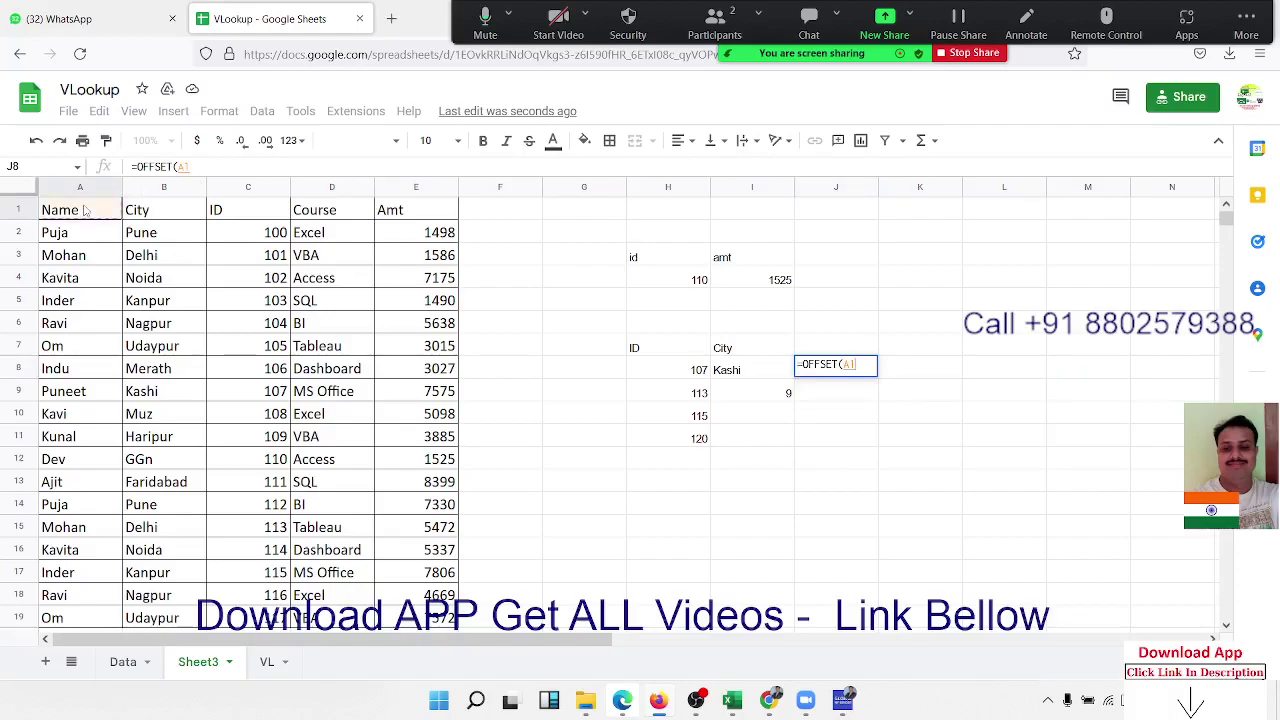
type(",")
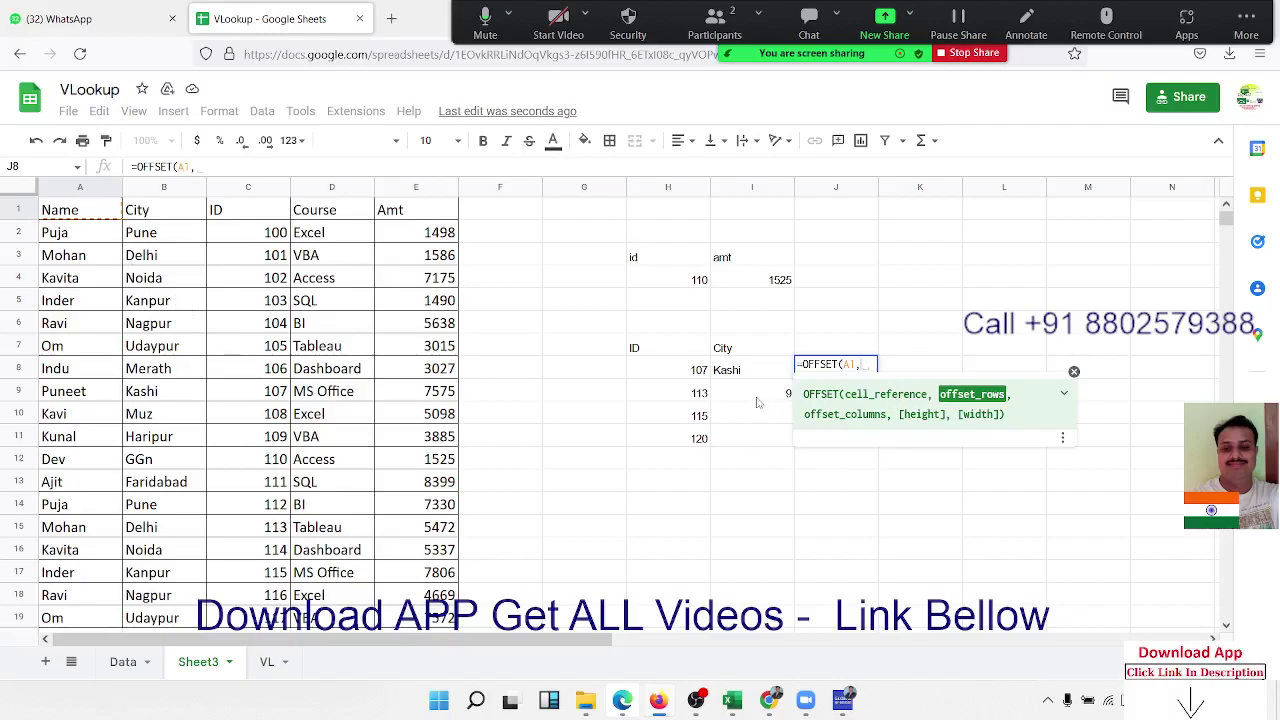
left_click(758, 402)
type(",")
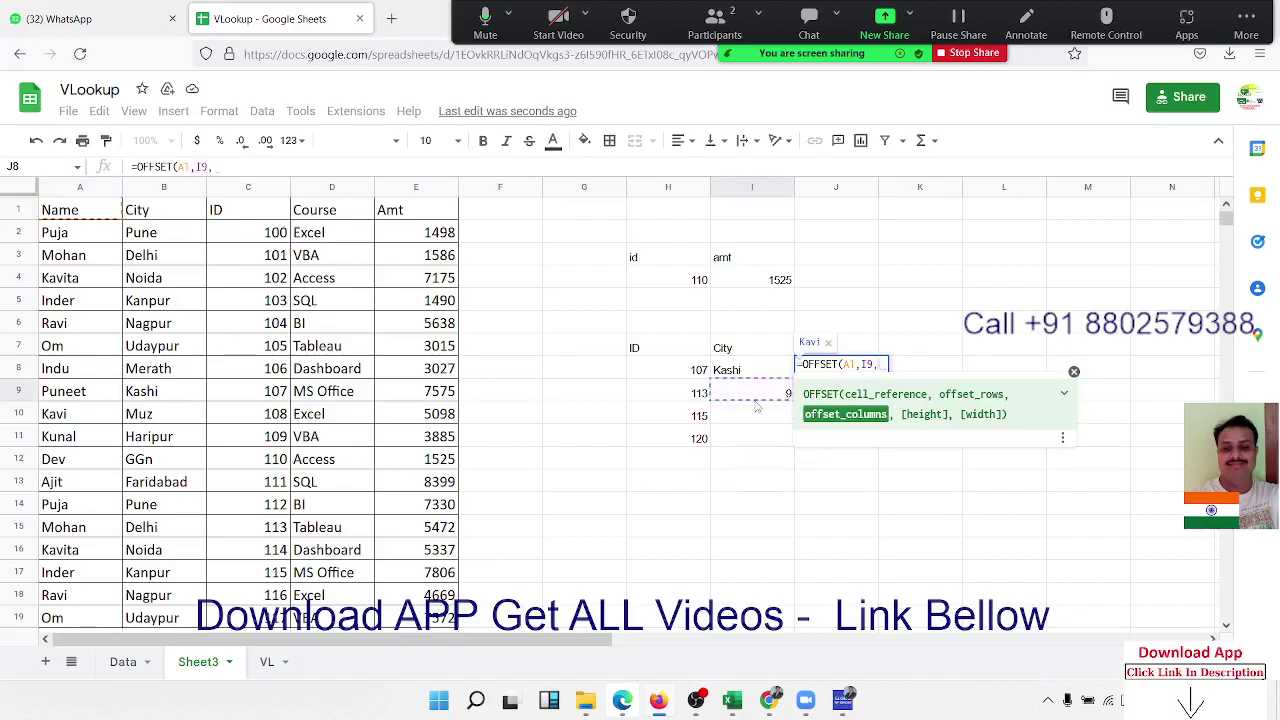
type("1")
key("Return")
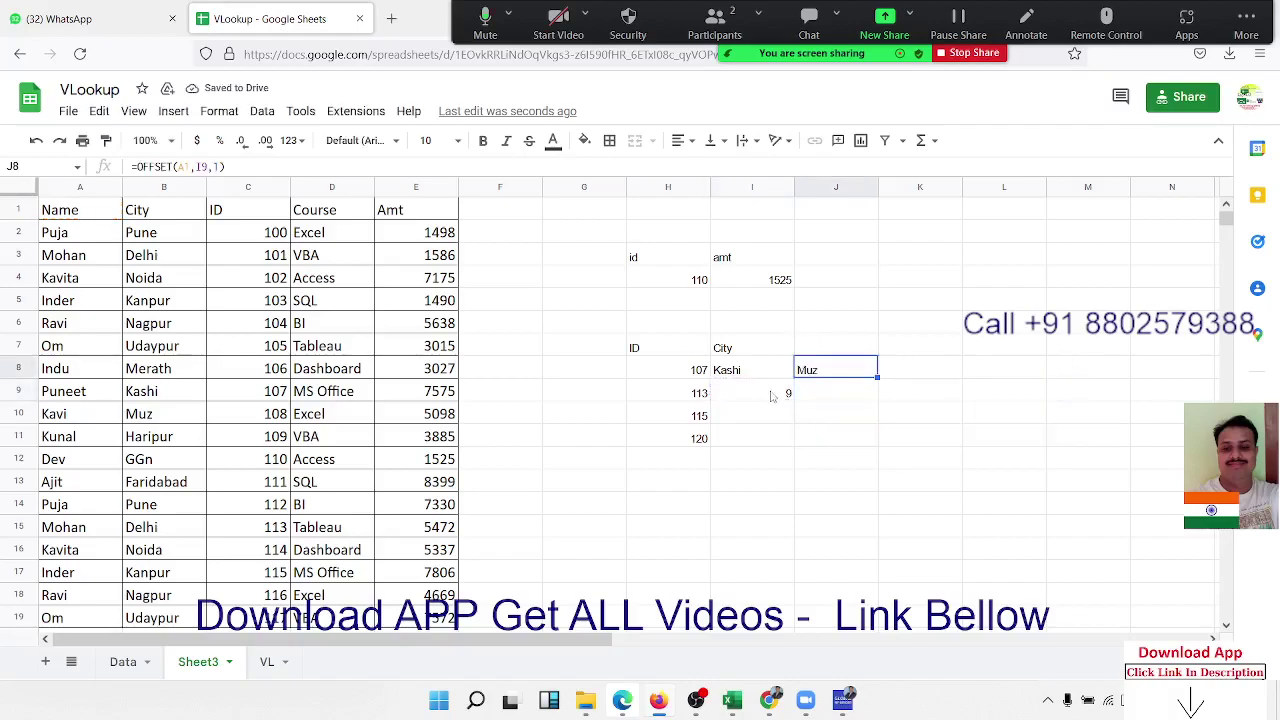
Change the row offset to I9-1 so J8's OFFSET returns Kashi
double_click(808, 378)
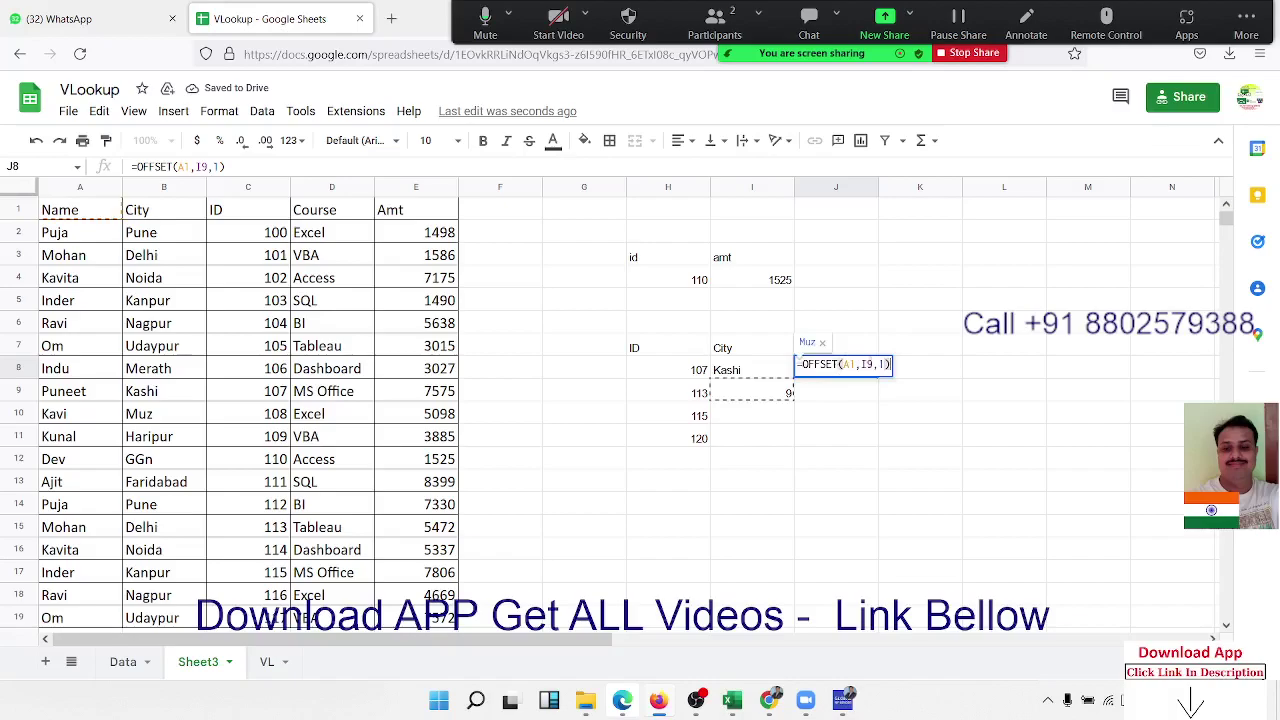
left_click(866, 364)
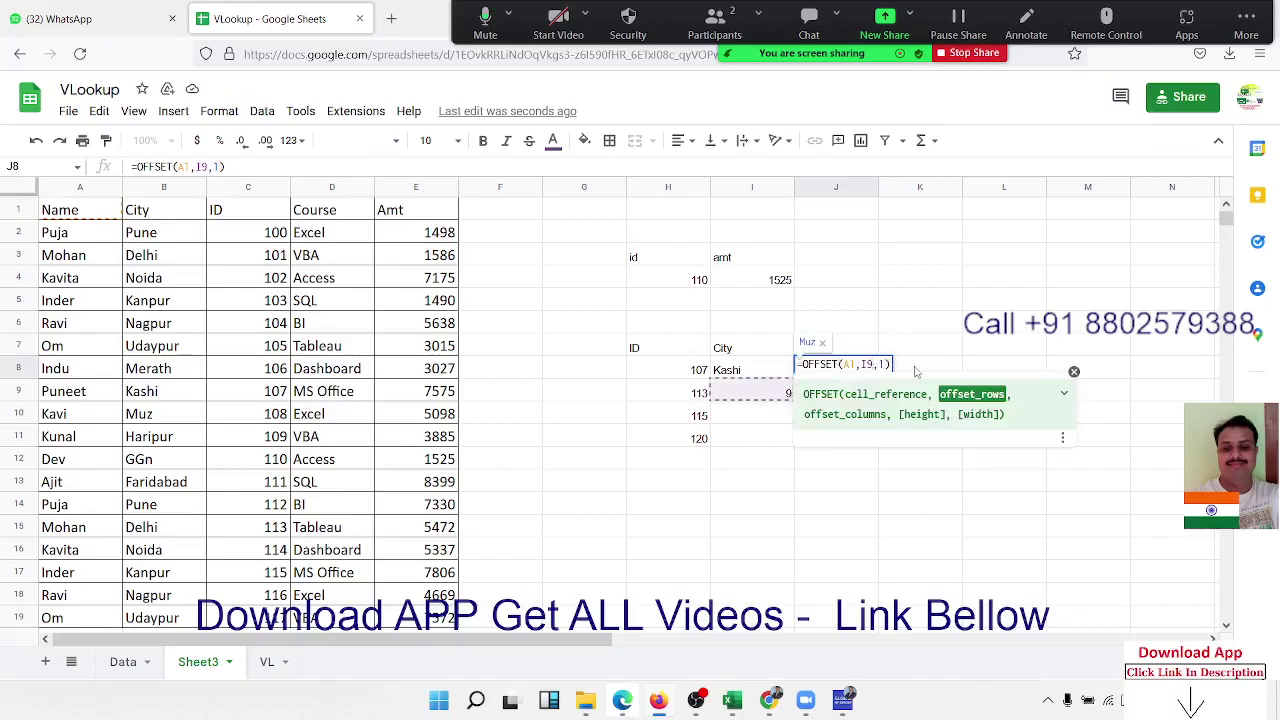
type("+")
key("BackSpace")
type("-1")
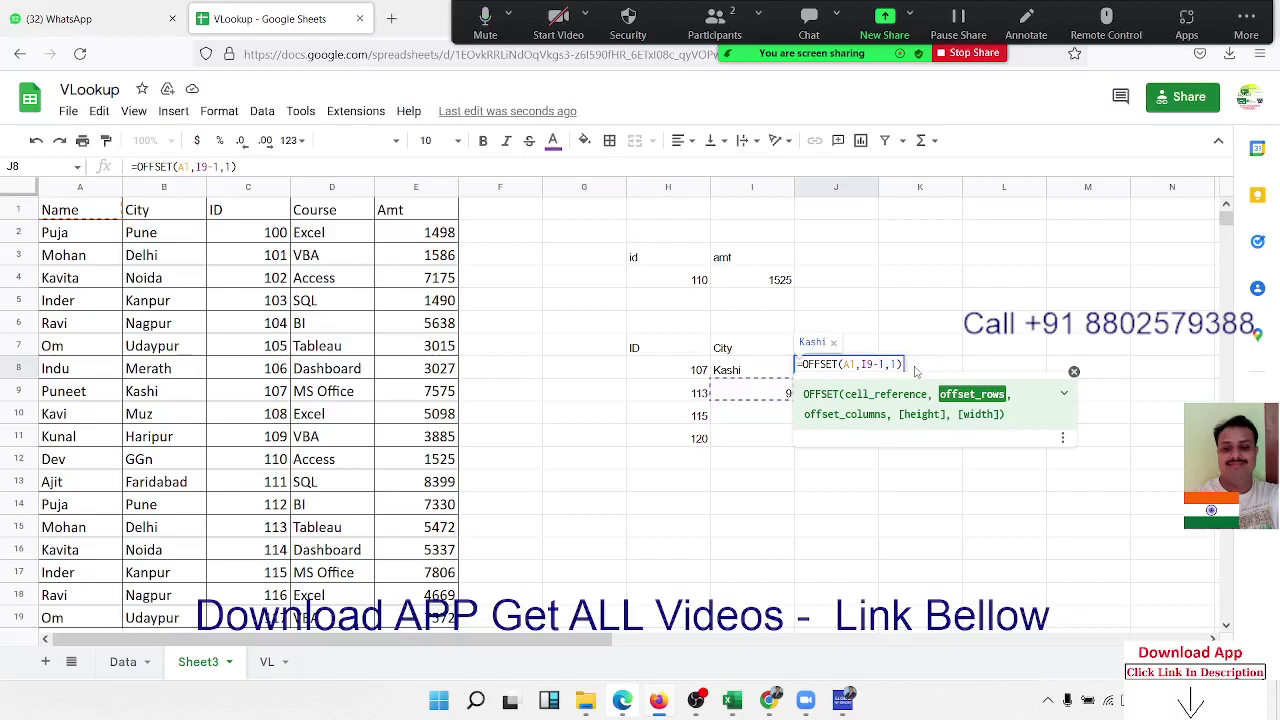
key("Return")
key("Up")
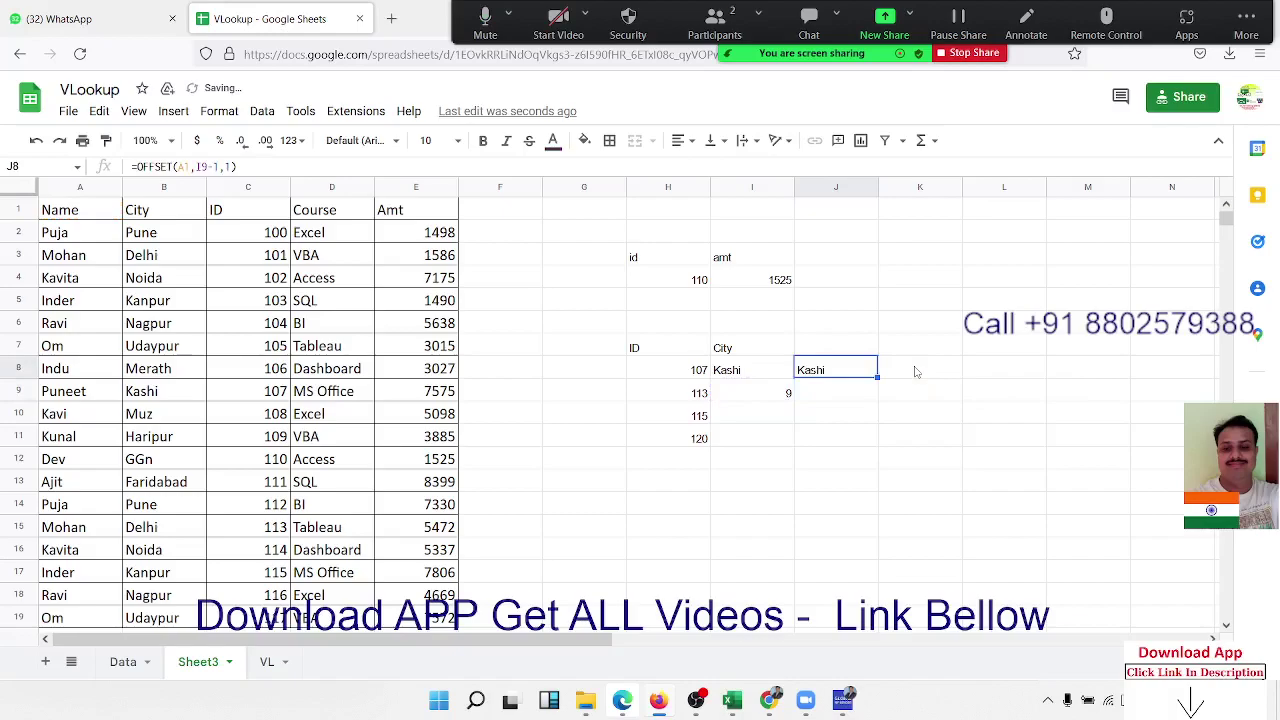
double_click(866, 367)
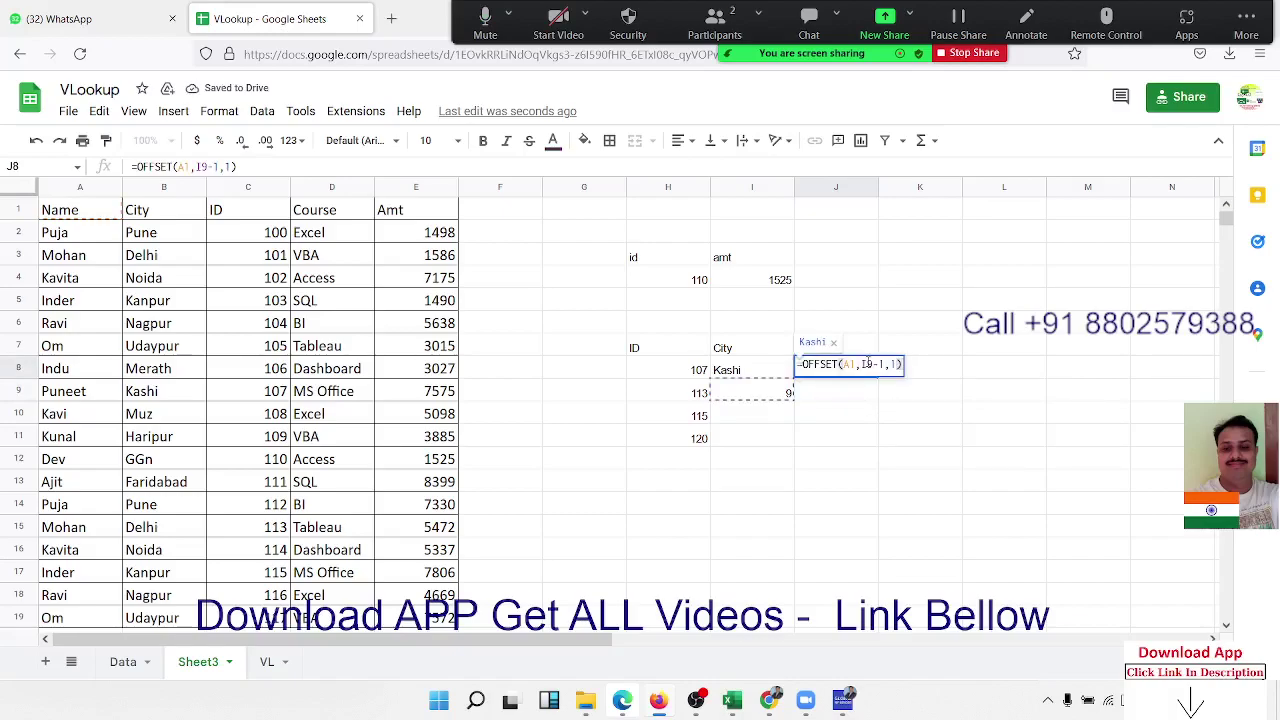
double_click(849, 364)
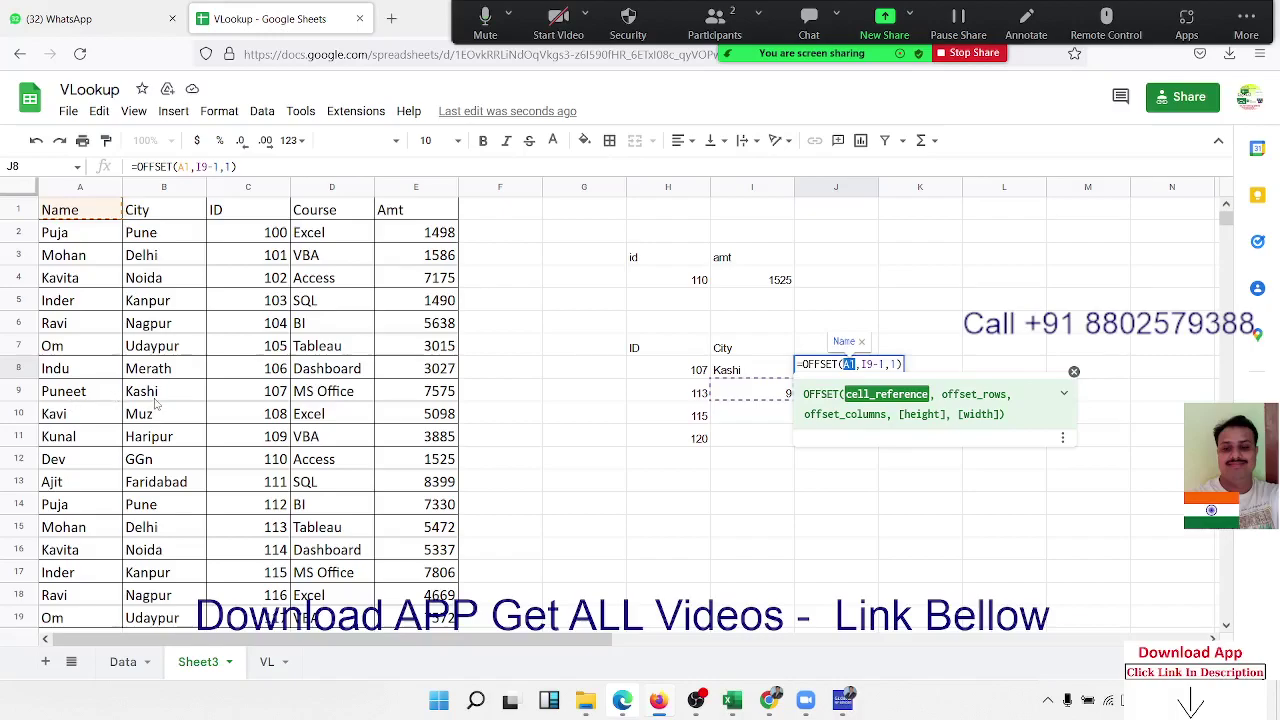
key("Return")
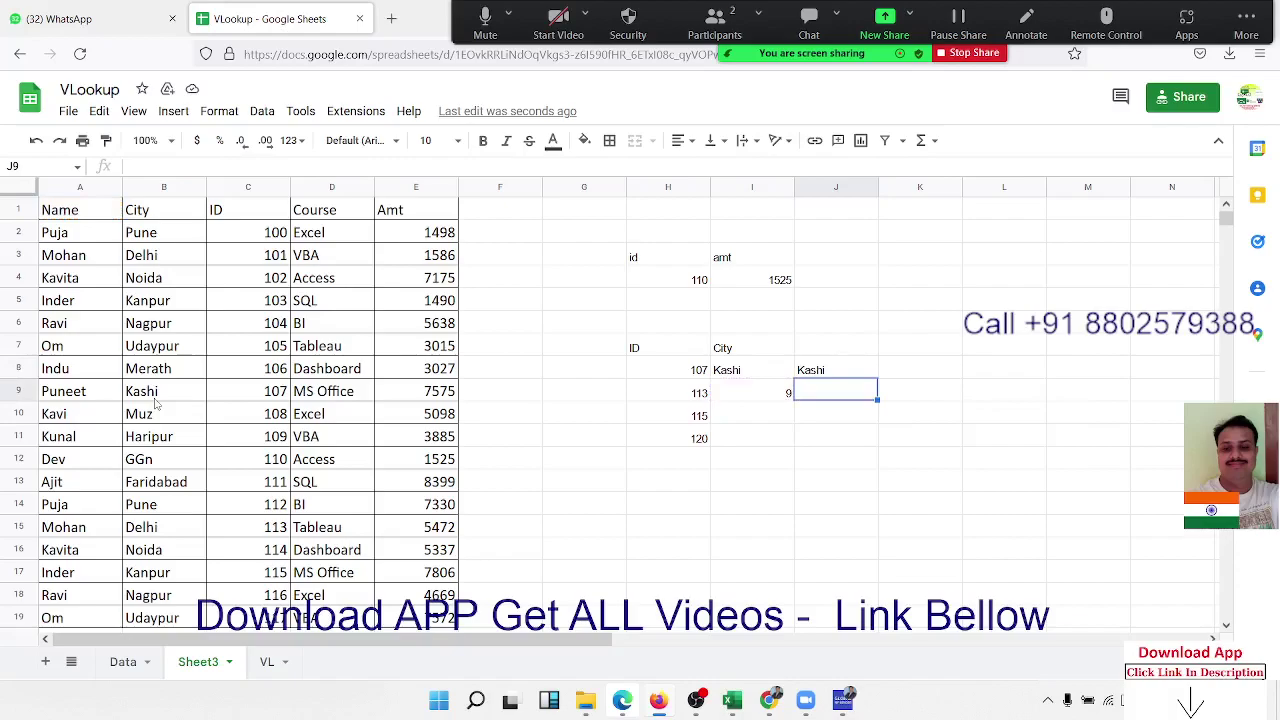
left_click(815, 374)
double_click(815, 372)
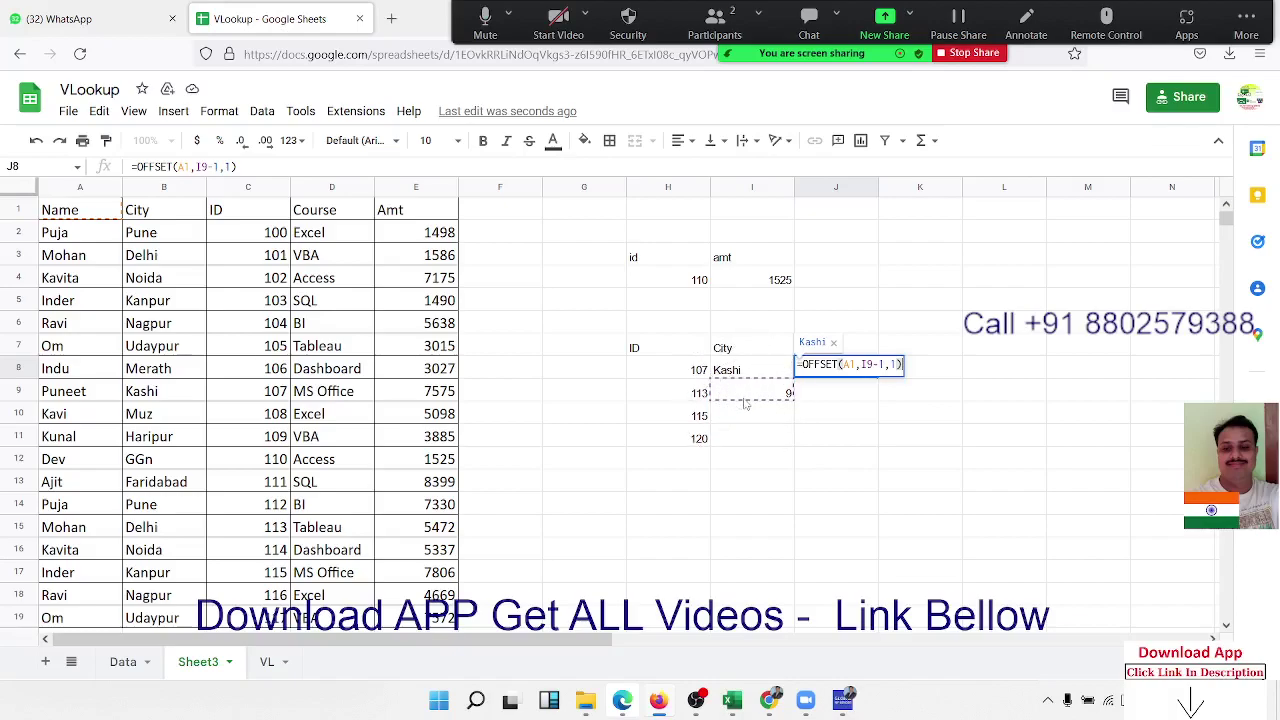
Replace I9 in J8's OFFSET with MATCH(H8,C:C,0), keeping the -1, still returning Kashi
key("Return")
double_click(746, 392)
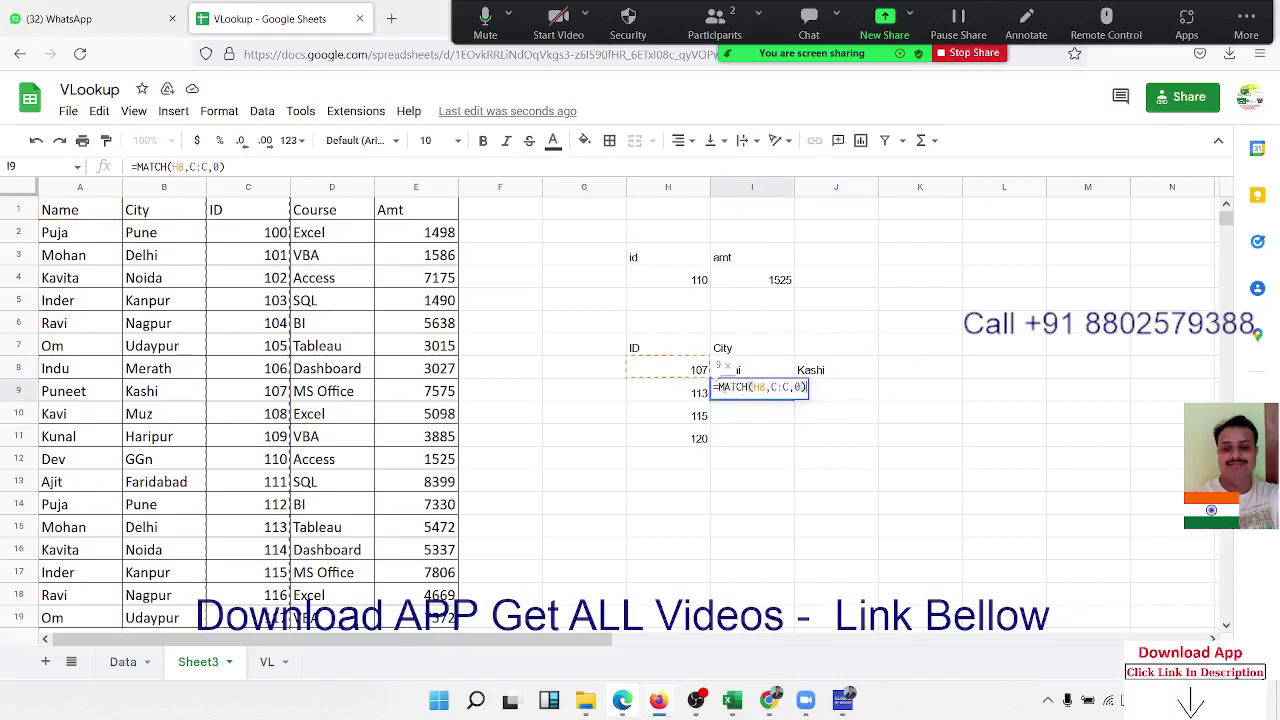
left_click_drag(718, 387, 815, 393)
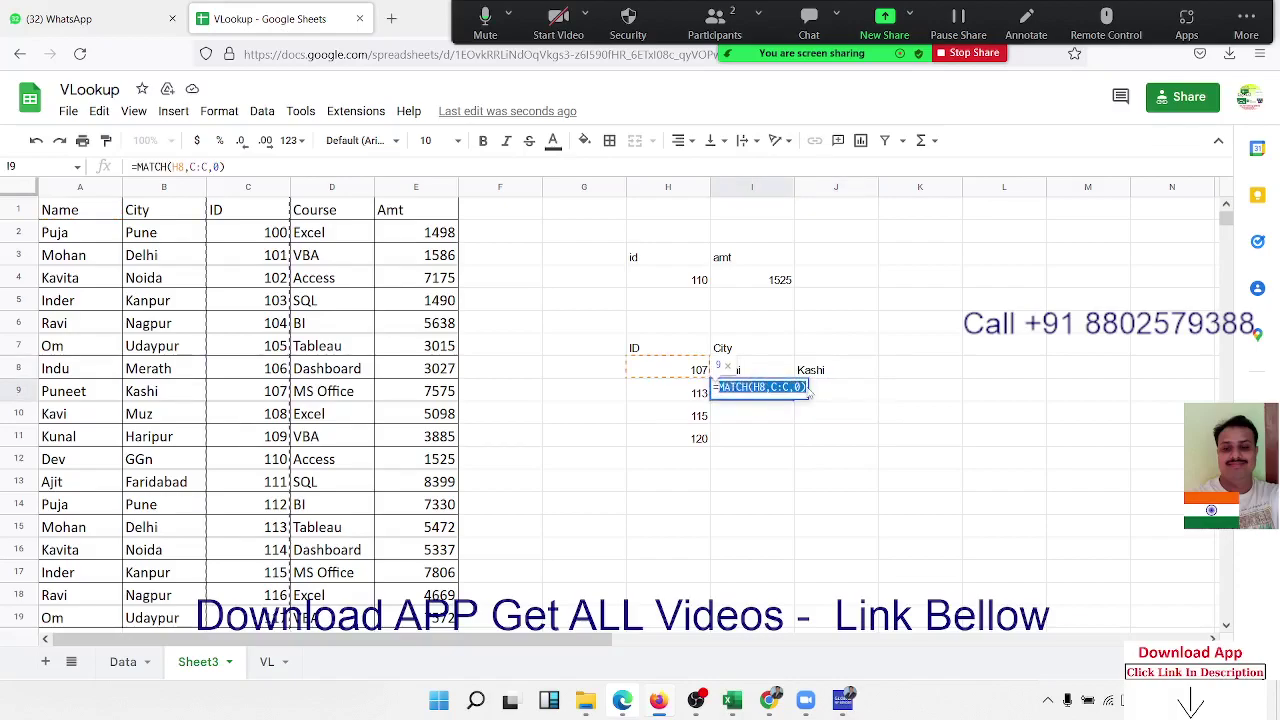
key("Escape")
key("ctrl+c")
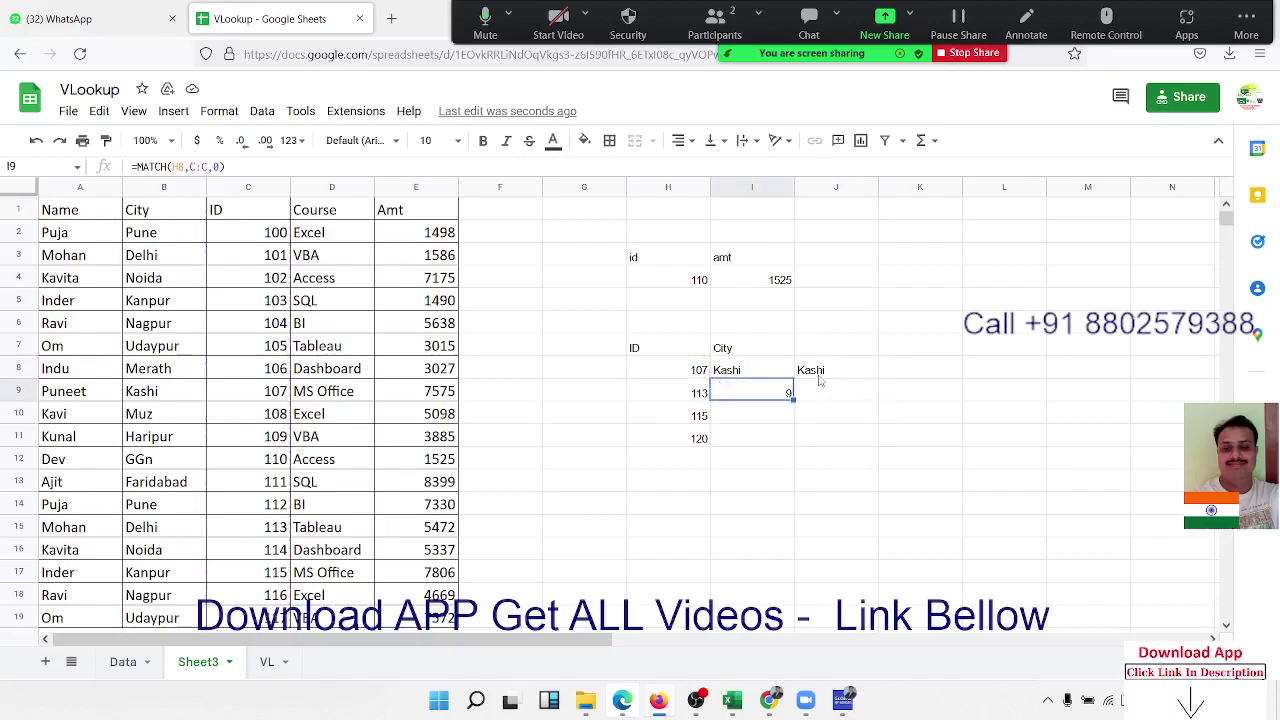
double_click(820, 368)
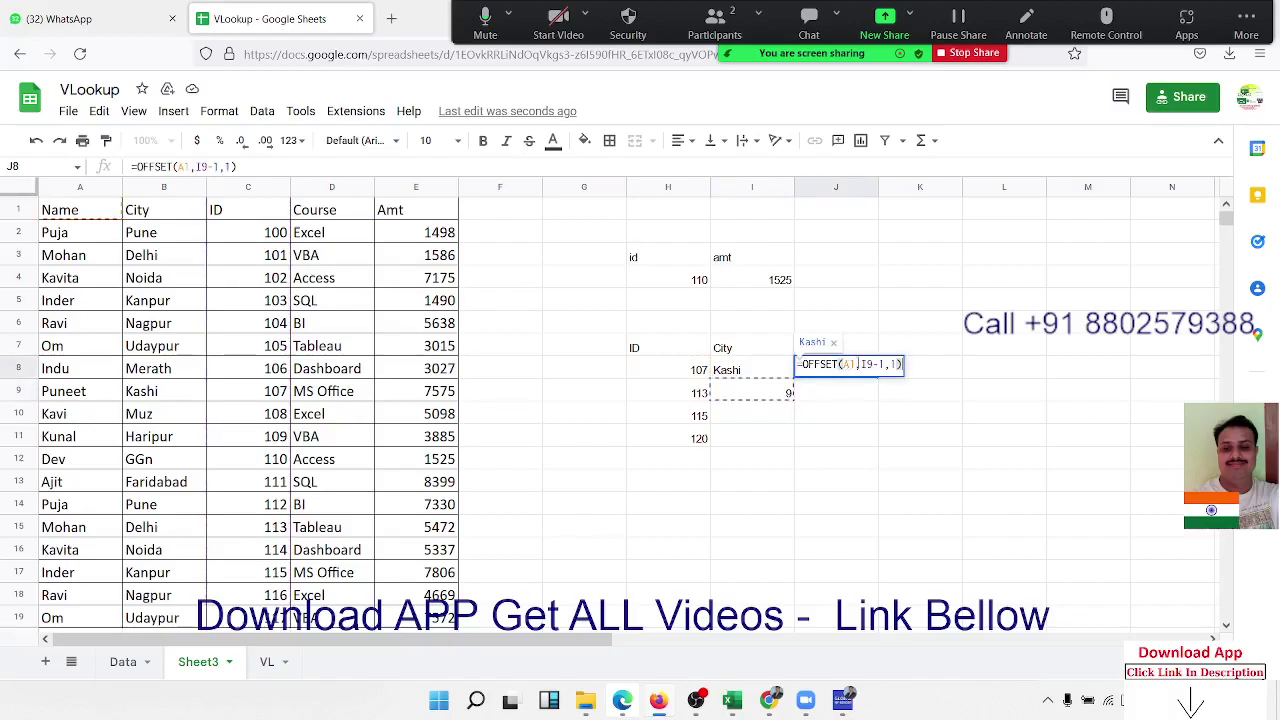
double_click(858, 364)
key("ctrl+v")
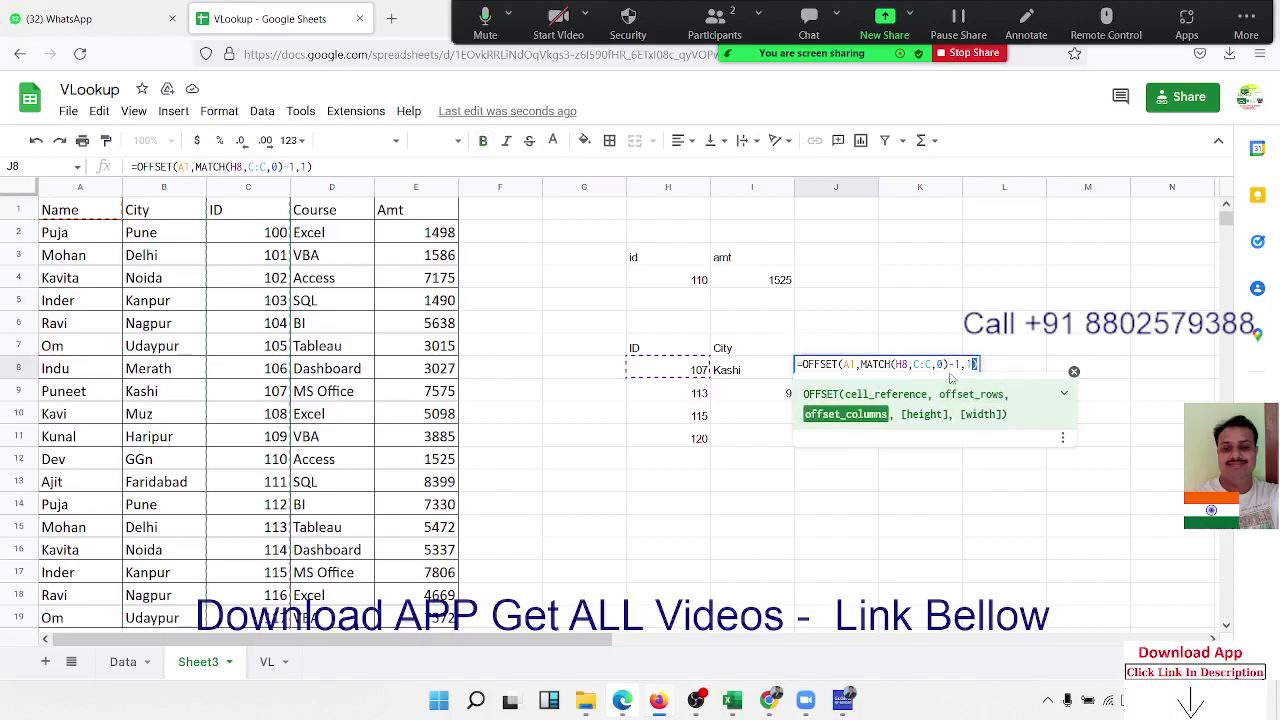
double_click(948, 364)
left_click(944, 364)
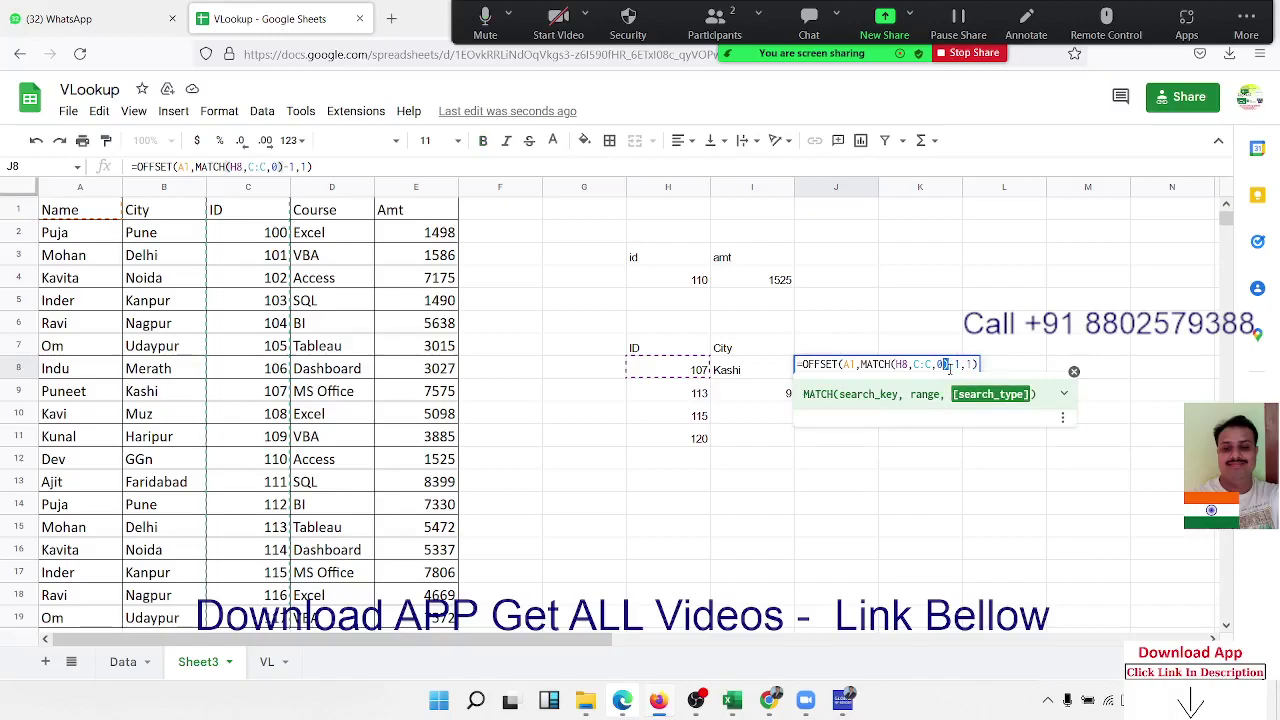
key("Return")
left_click(860, 376)
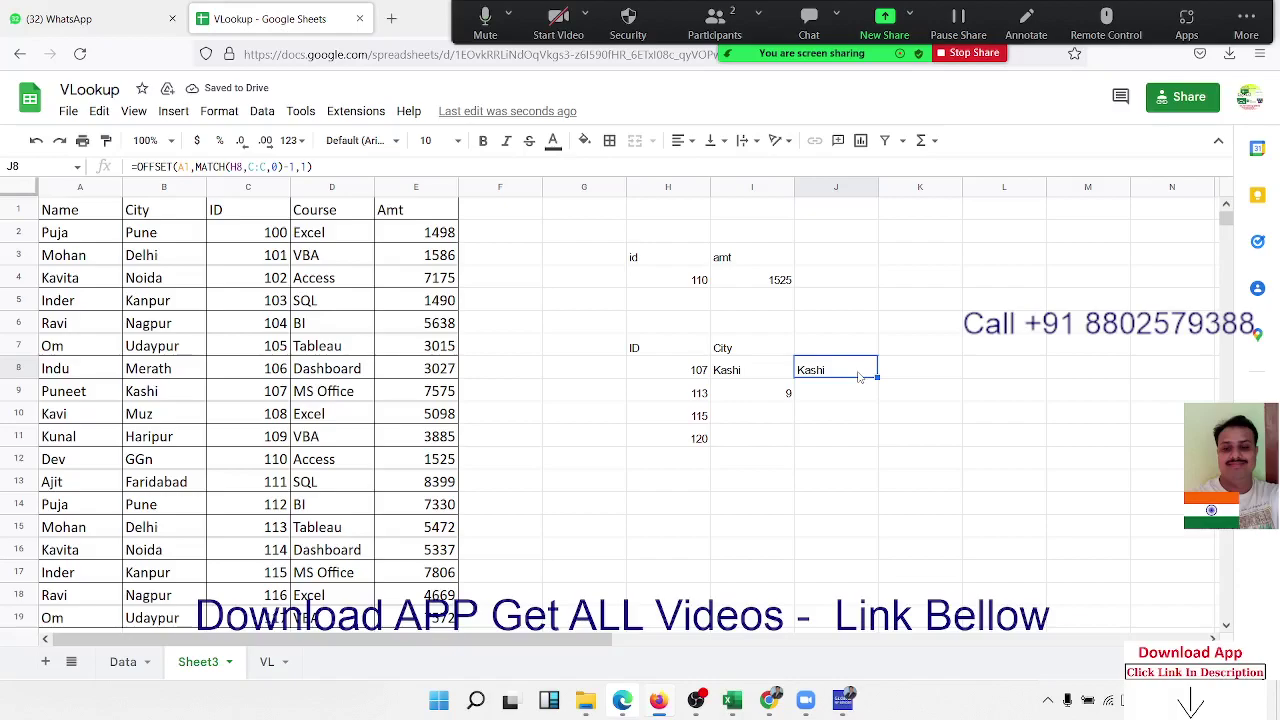
double_click(717, 367)
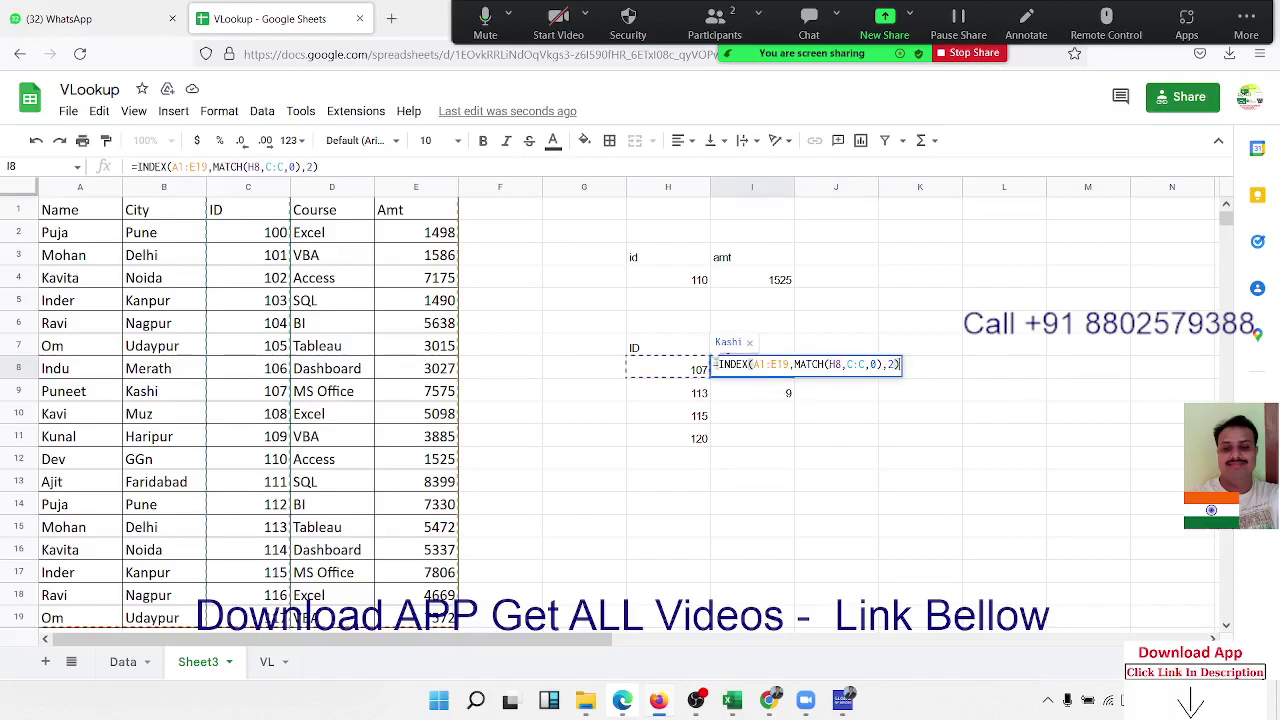
key("Escape")
left_click(800, 376)
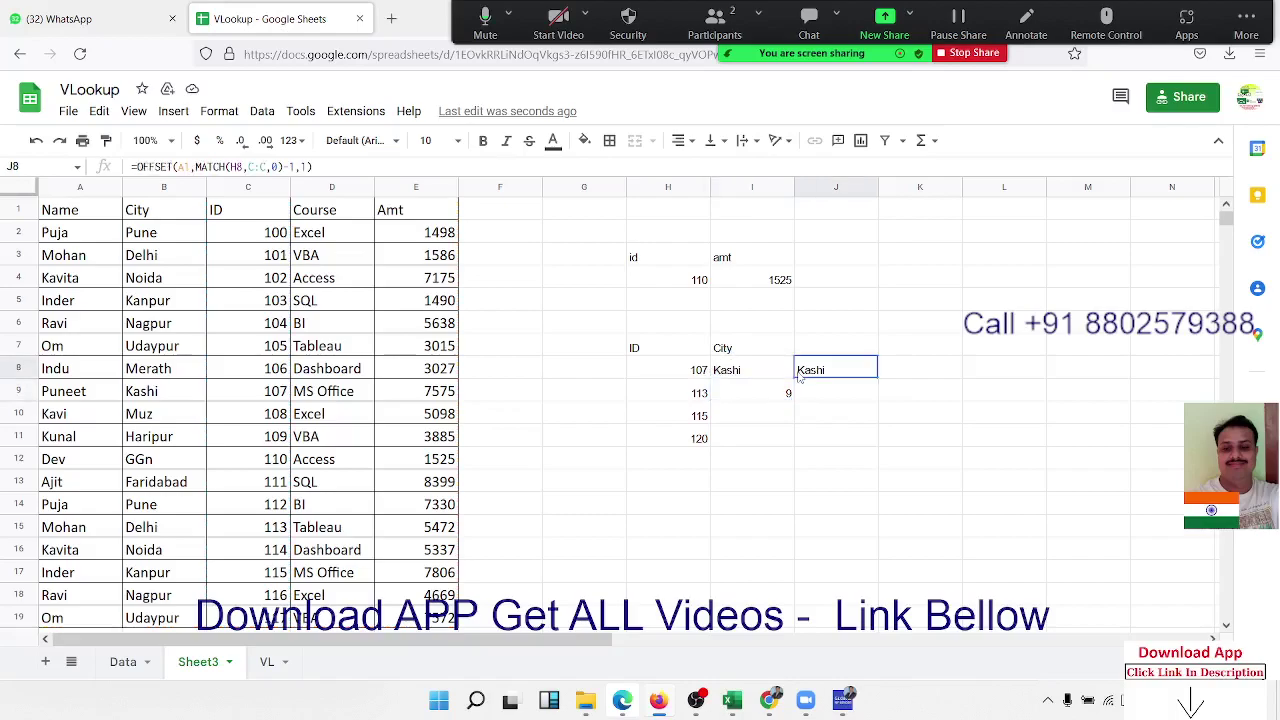
double_click(800, 376)
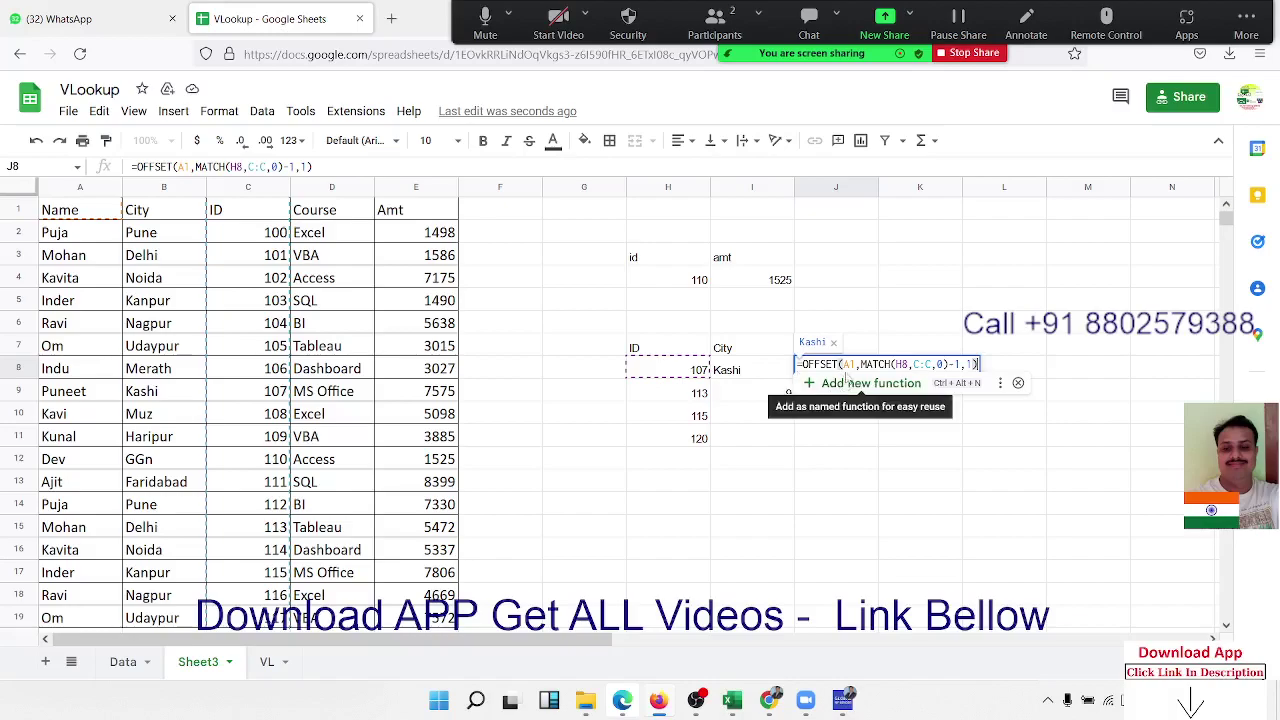
left_click_drag(860, 364, 948, 367)
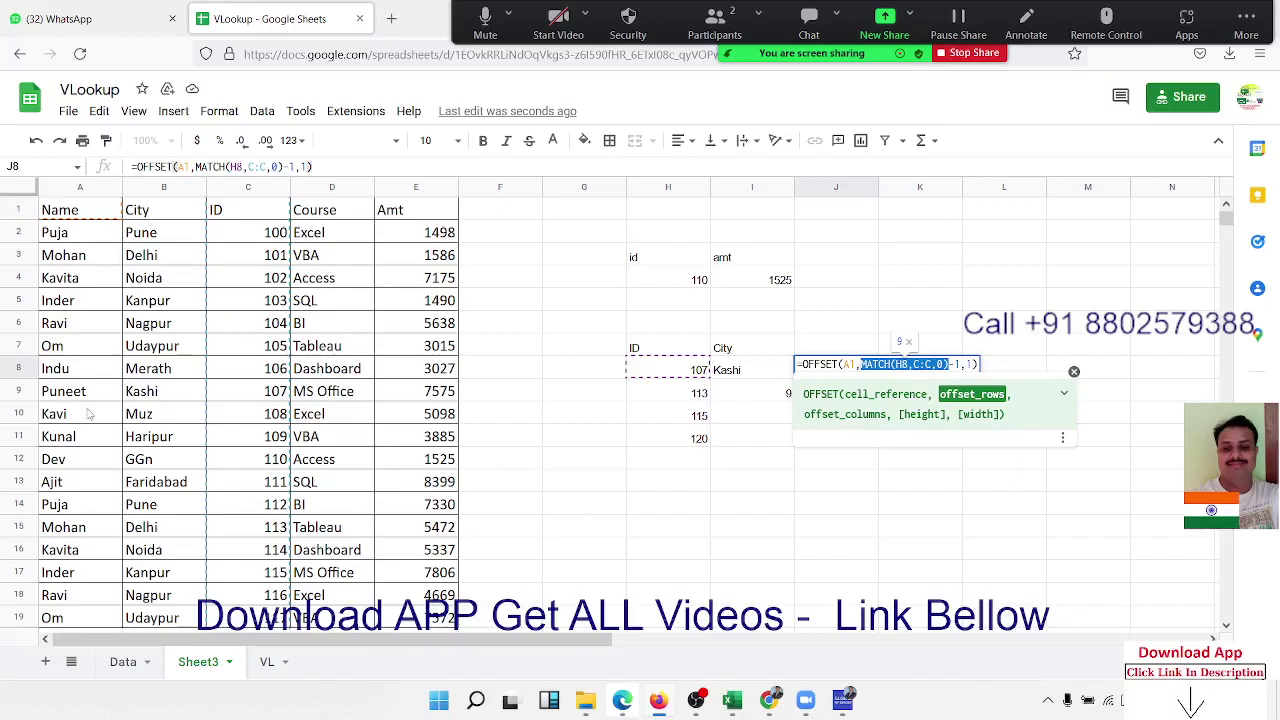
key("Return")
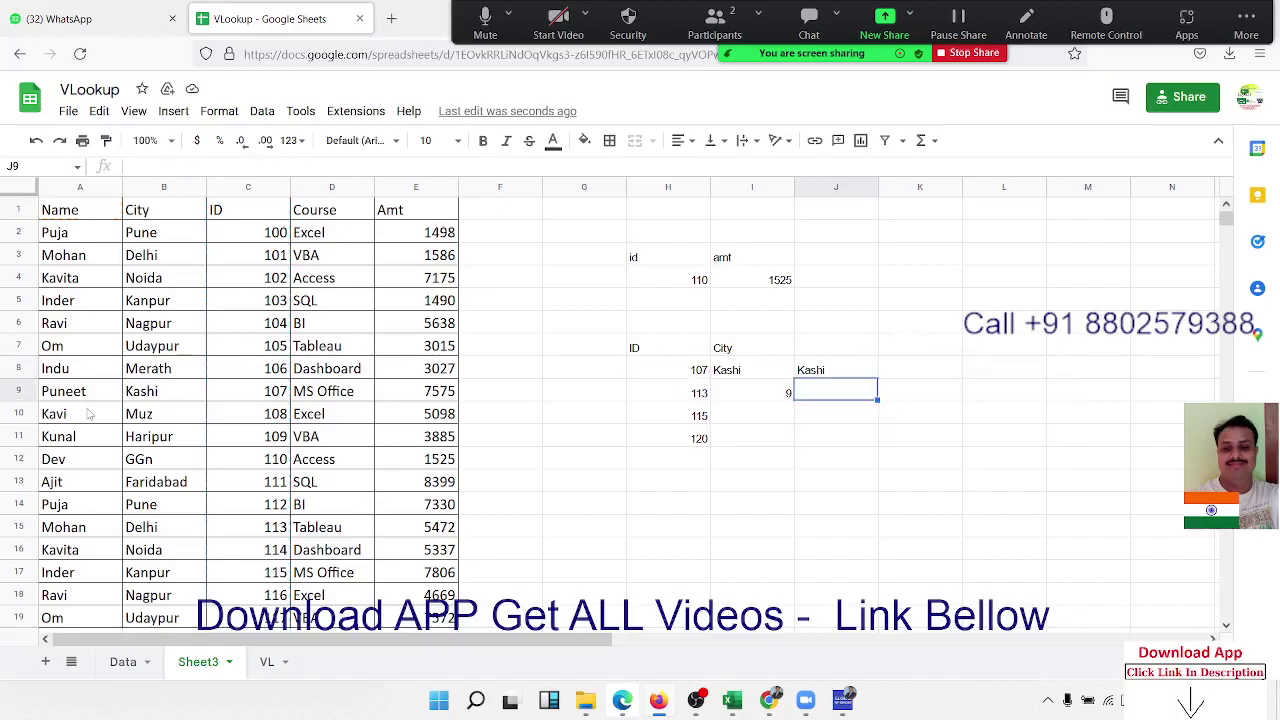
left_click(760, 370)
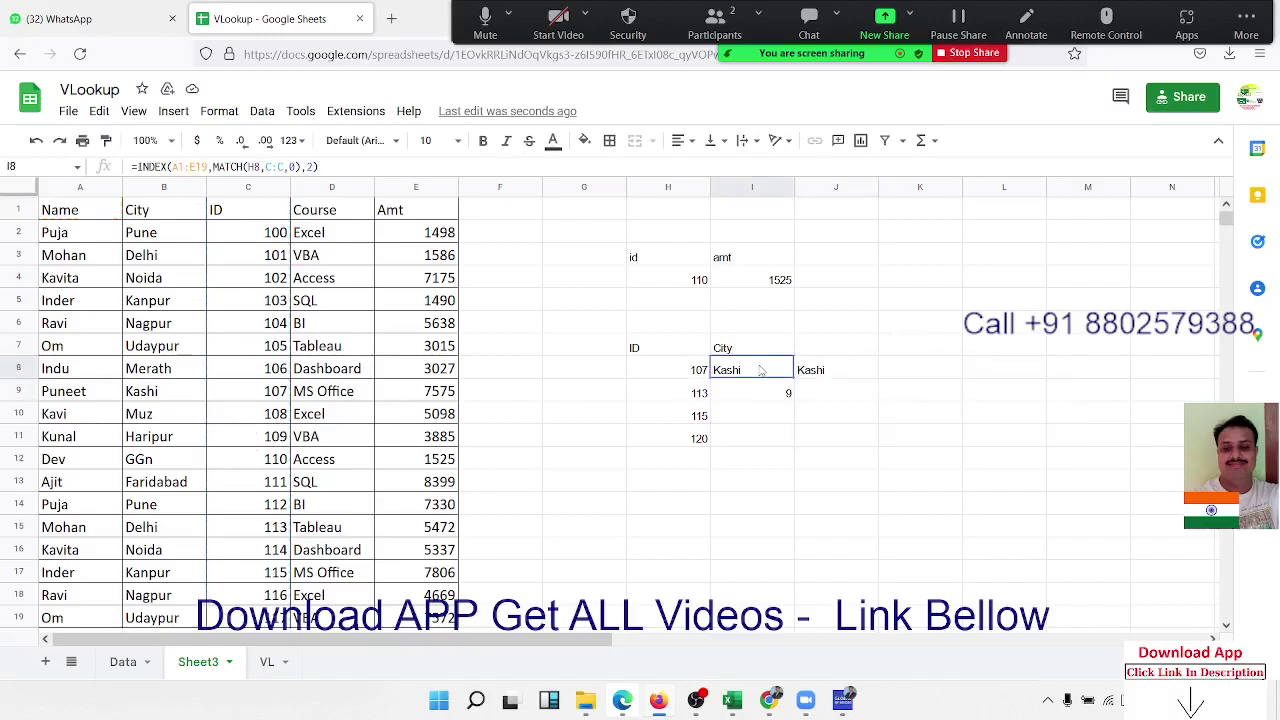
left_click(809, 376)
left_click(758, 374)
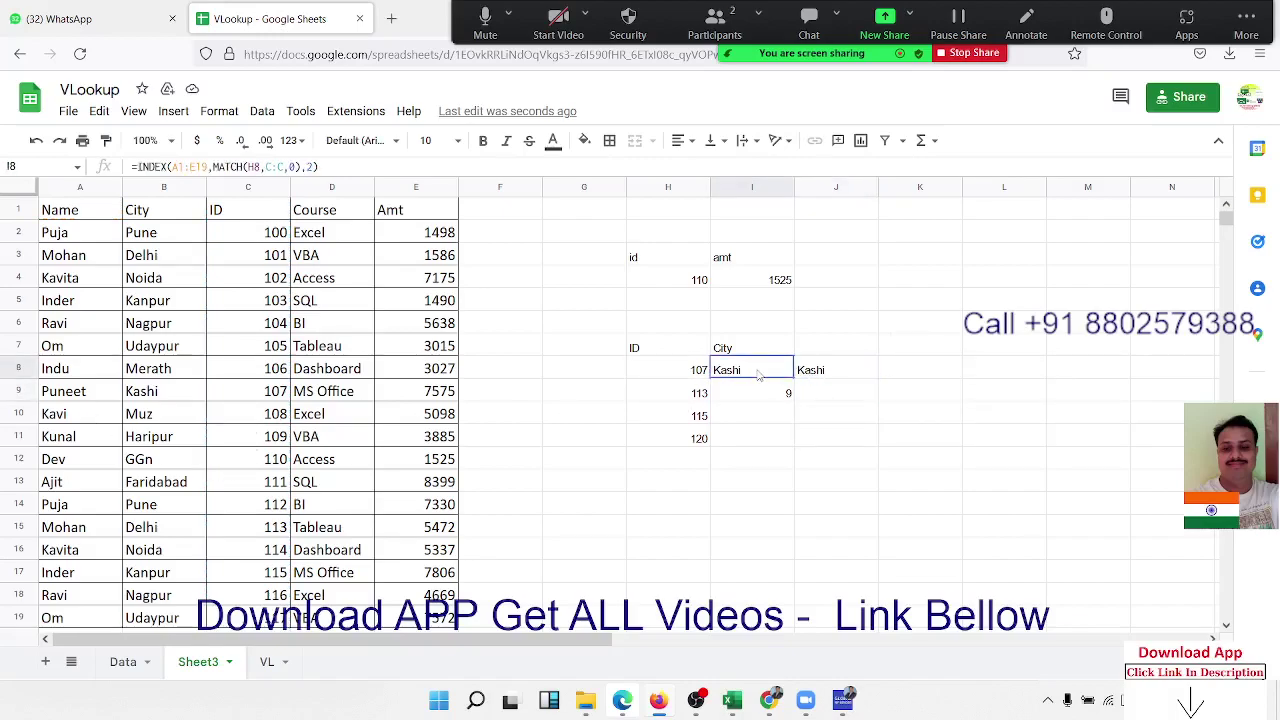
left_click(824, 372)
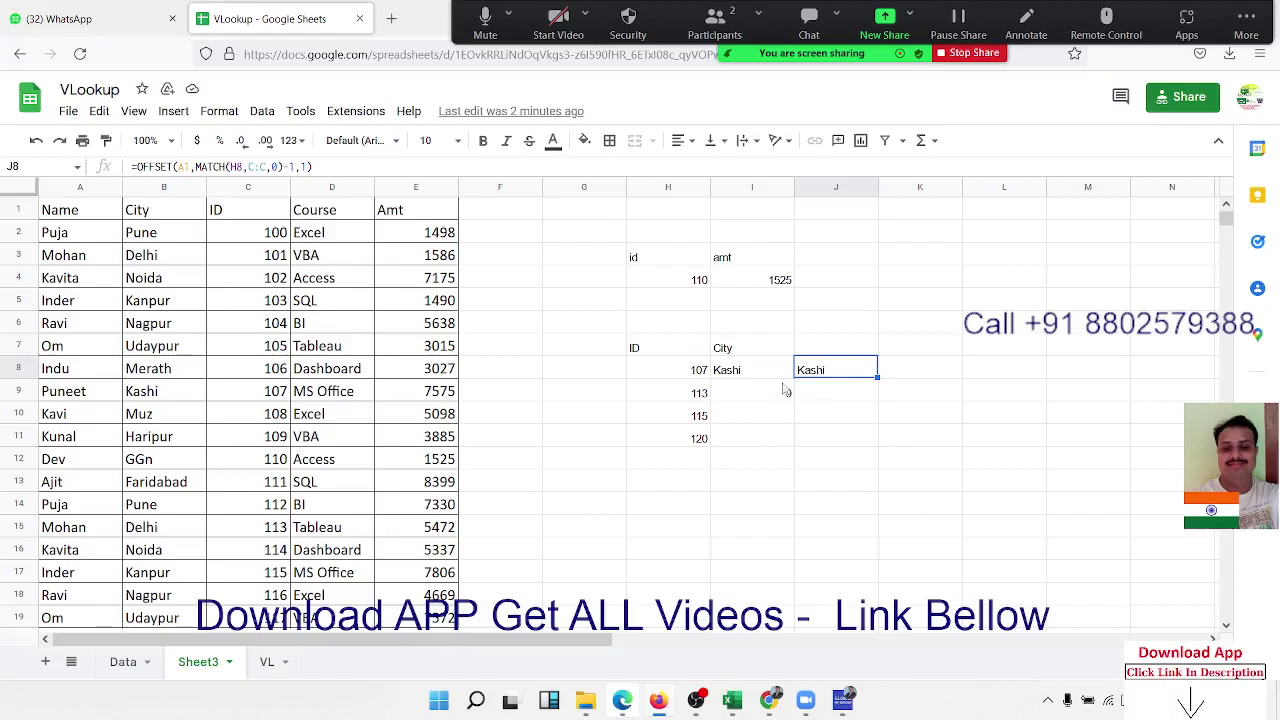
left_click(699, 378)
left_click_drag(699, 378, 699, 438)
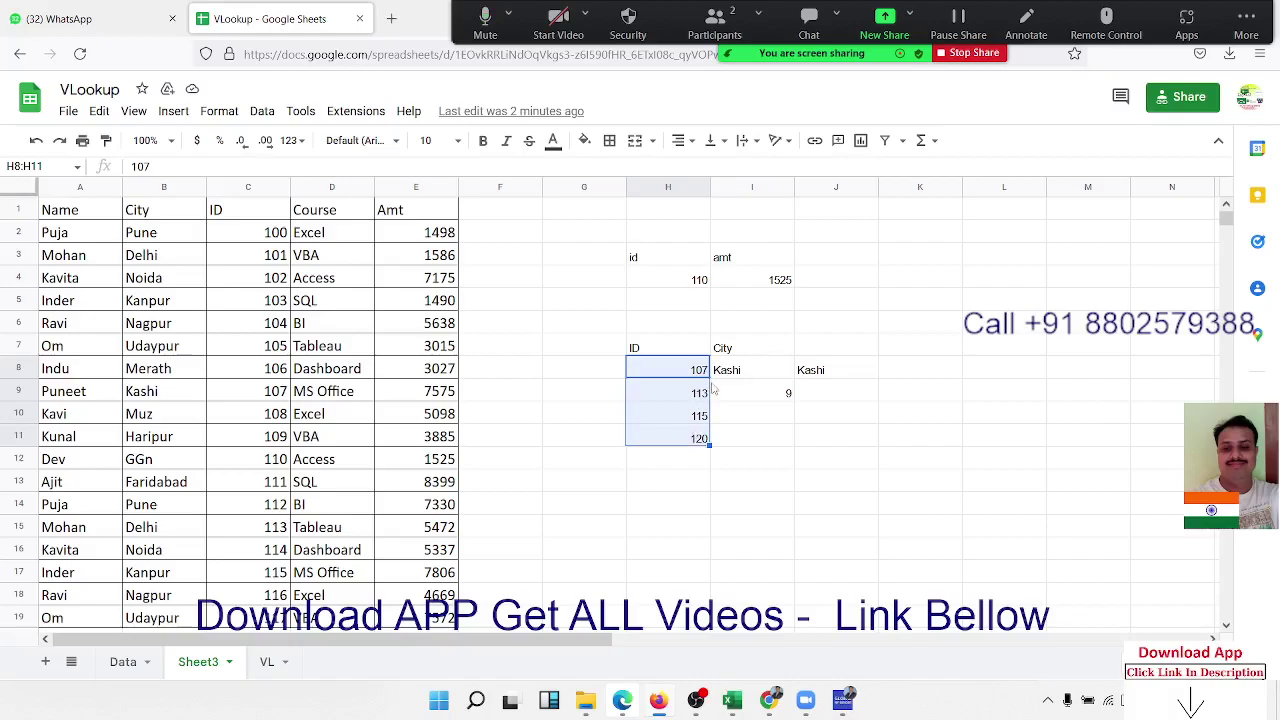
left_click(785, 370)
left_click(822, 369)
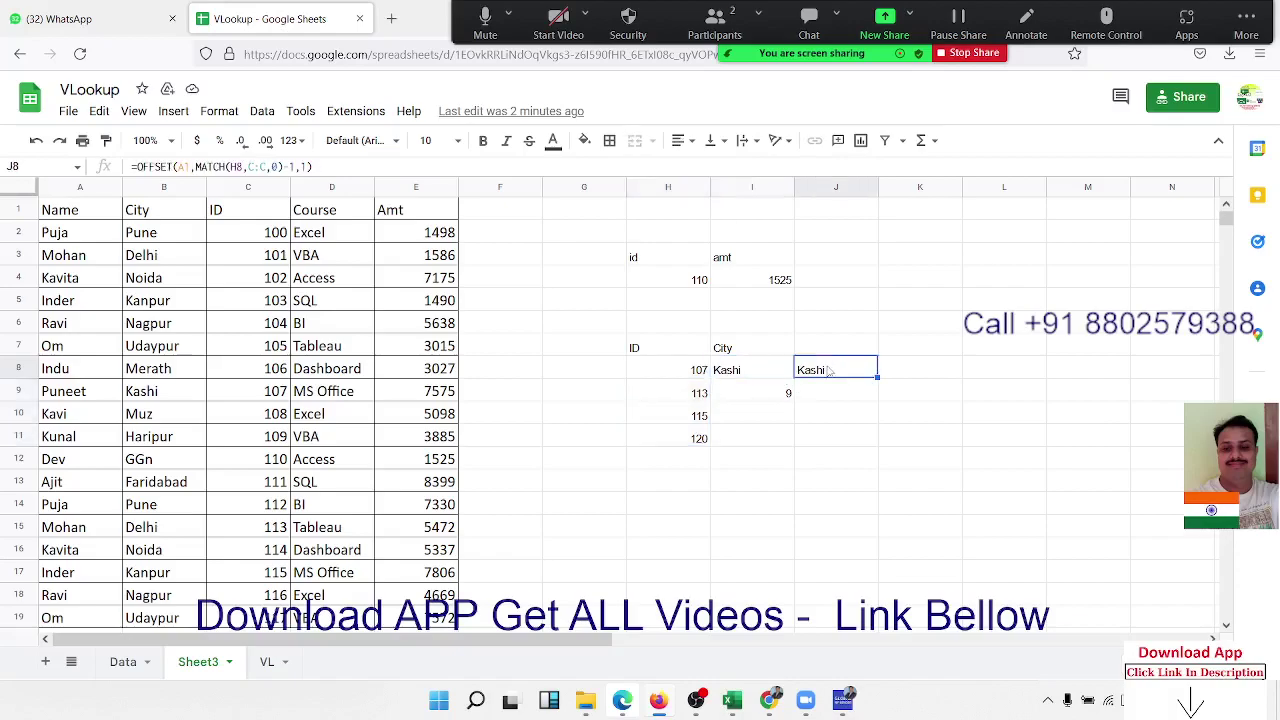
left_click(757, 371)
left_click(822, 370)
left_click(773, 370)
left_click(808, 369)
left_click(763, 377)
left_click(824, 380)
left_click(778, 380)
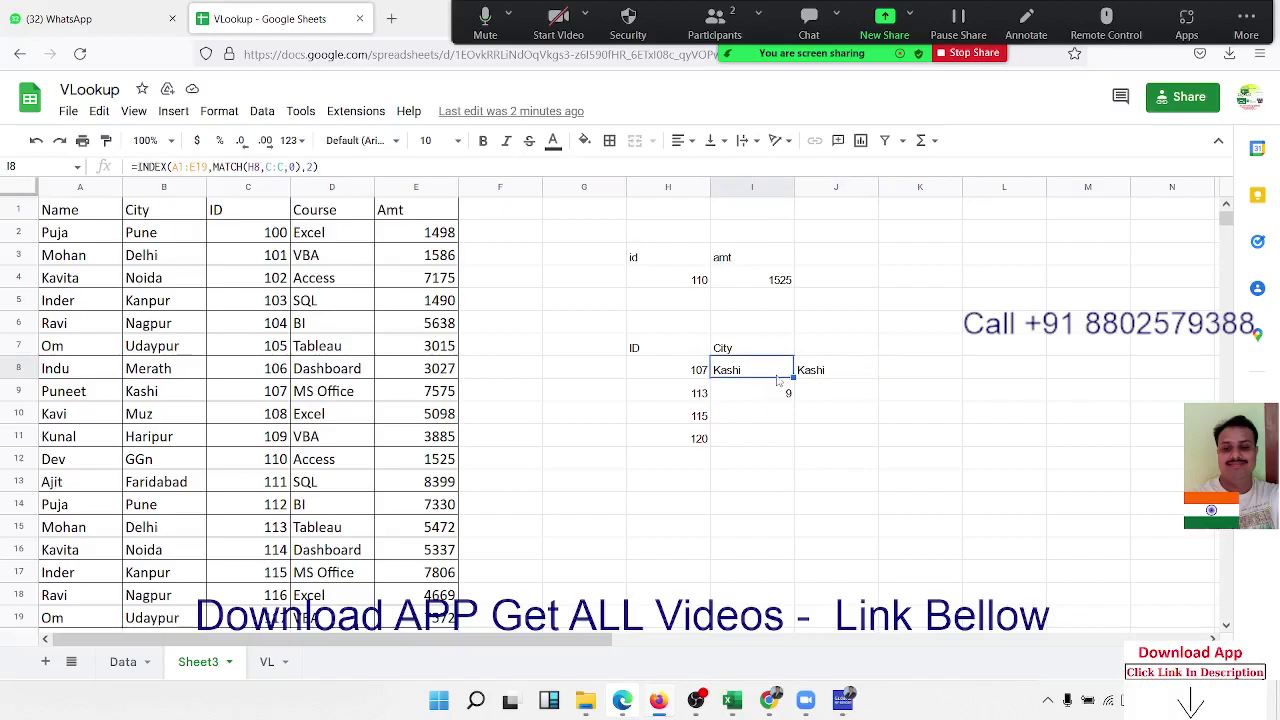
left_click(816, 370)
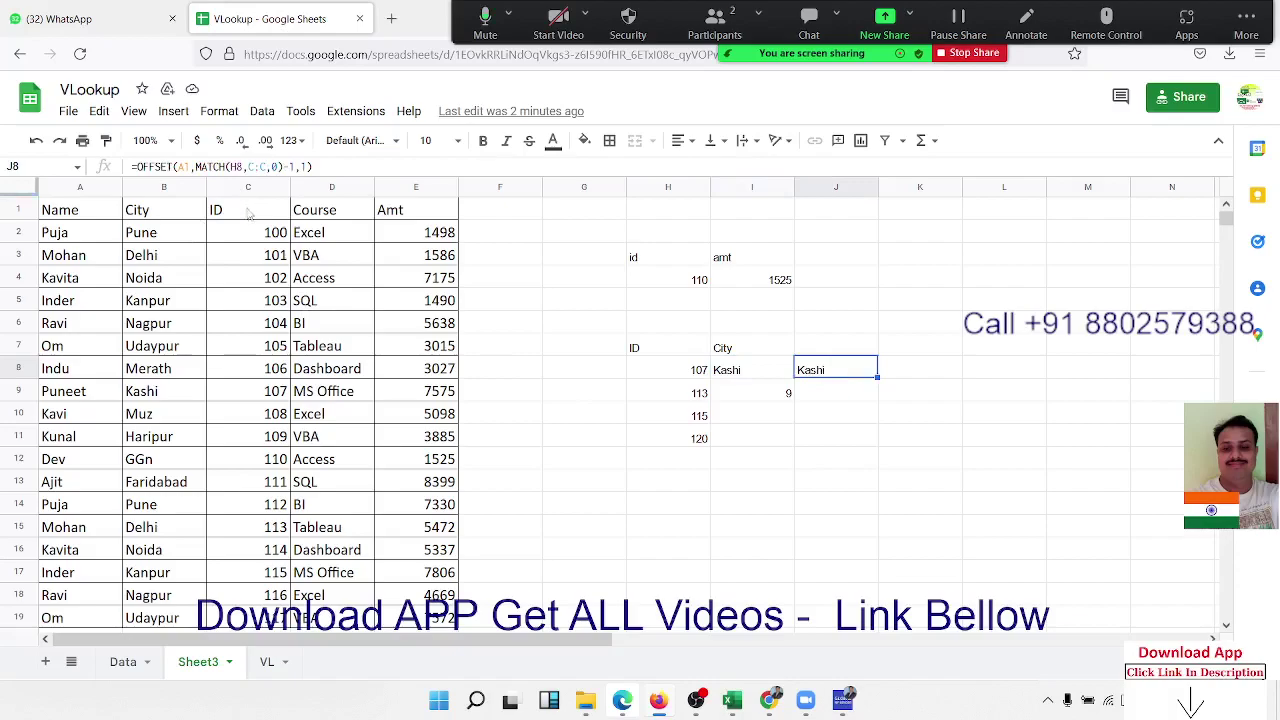
left_click_drag(257, 240, 47, 241)
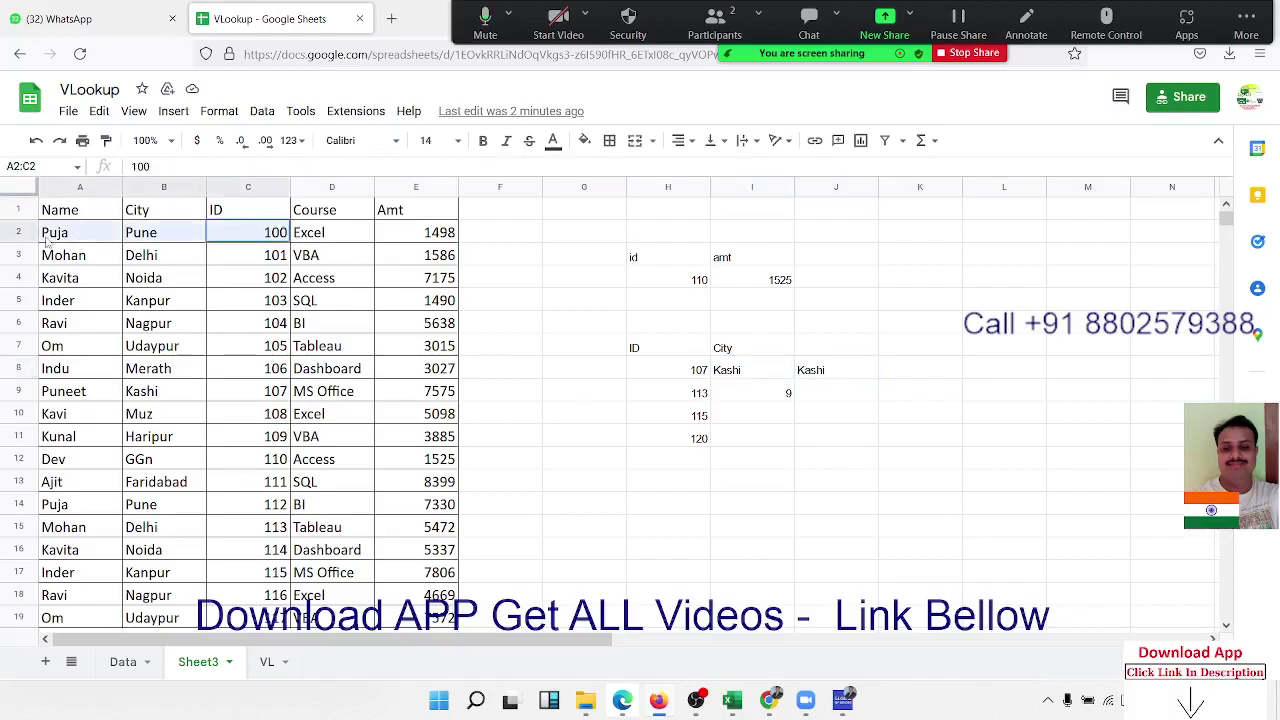
left_click(316, 258)
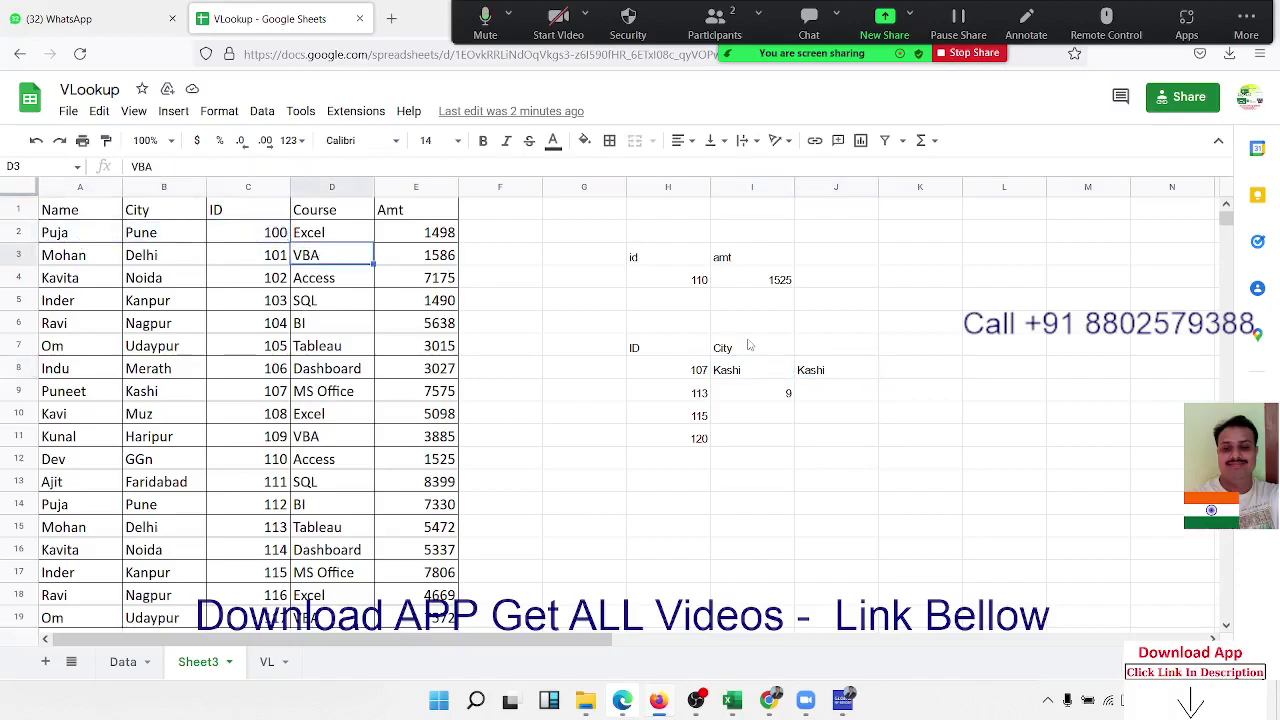
left_click(733, 378)
left_click(833, 377)
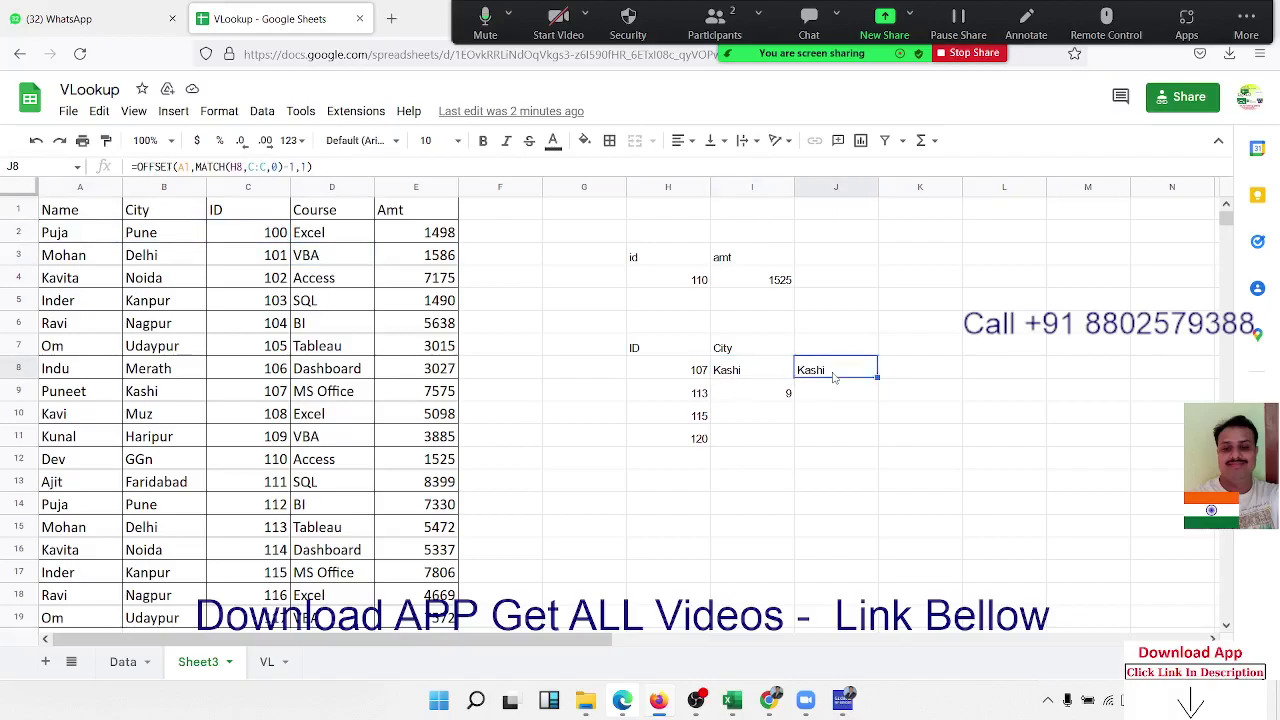
Enter the lookup ID 107 in cell H13
left_click(668, 482)
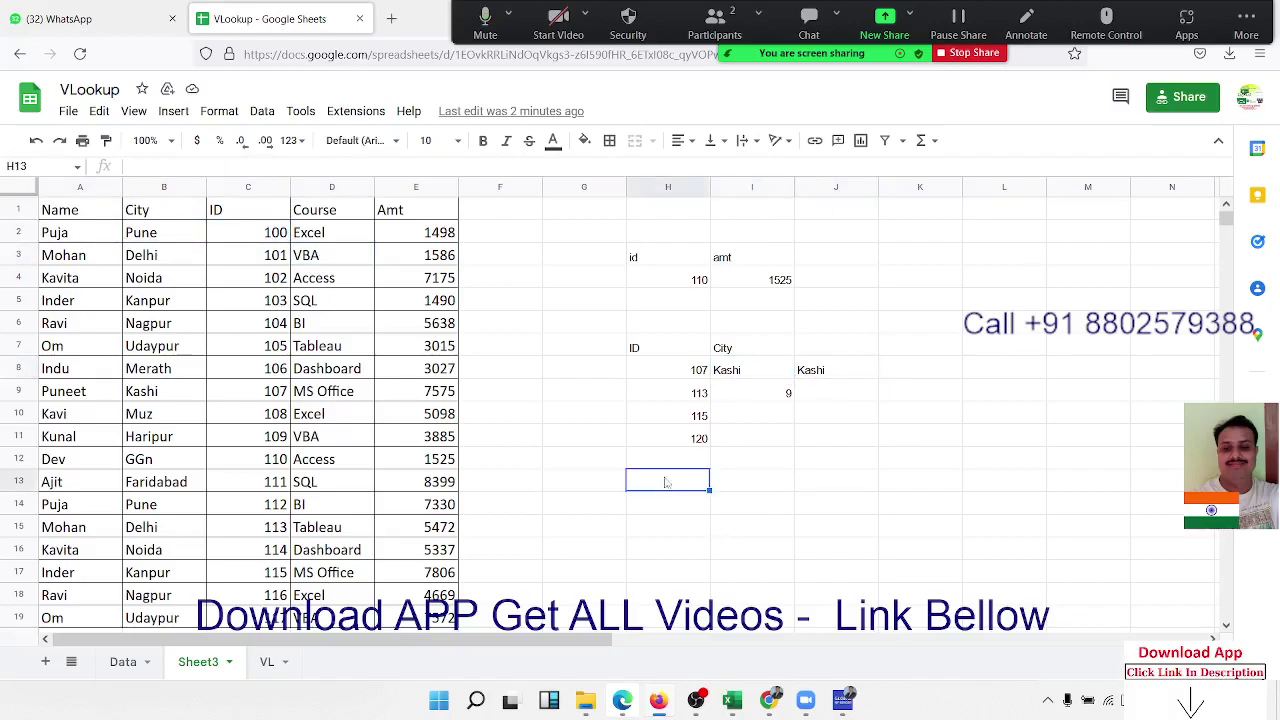
type("107")
key("Tab")
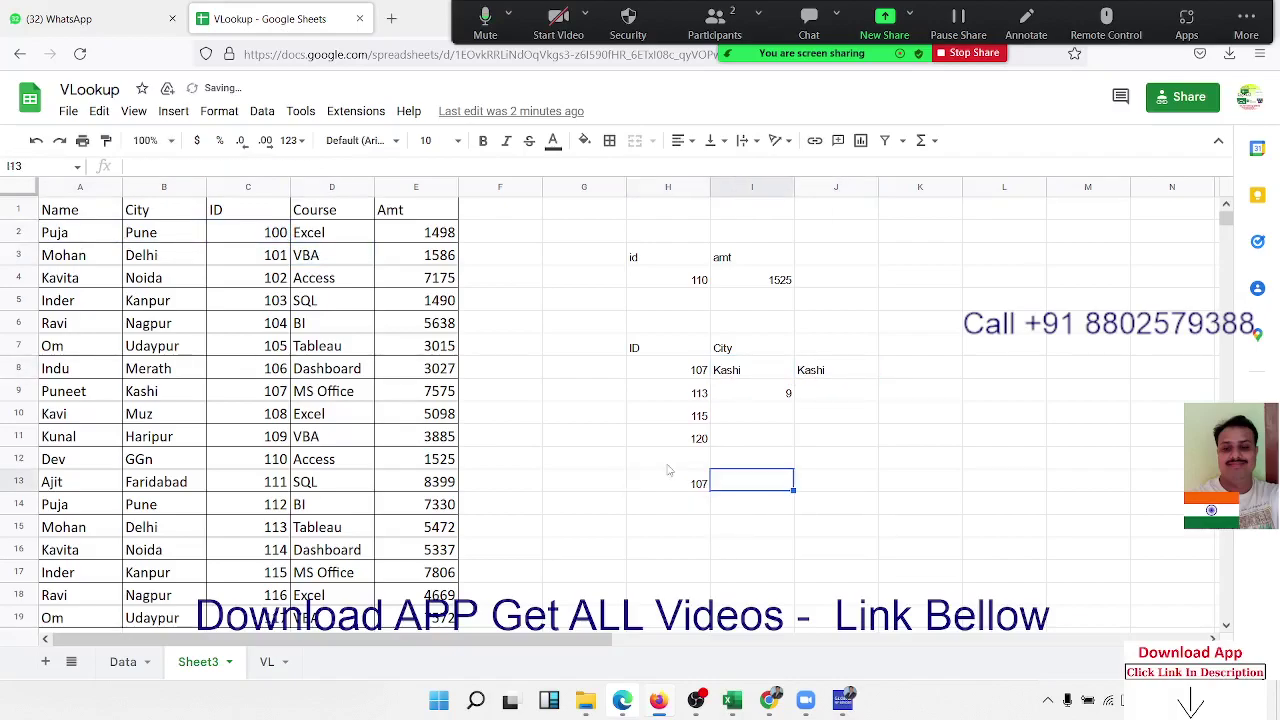
In I13, enter =XLOOKUP(H13,C1:C19,B1:B19) so it returns the city Kashi
type("=x")
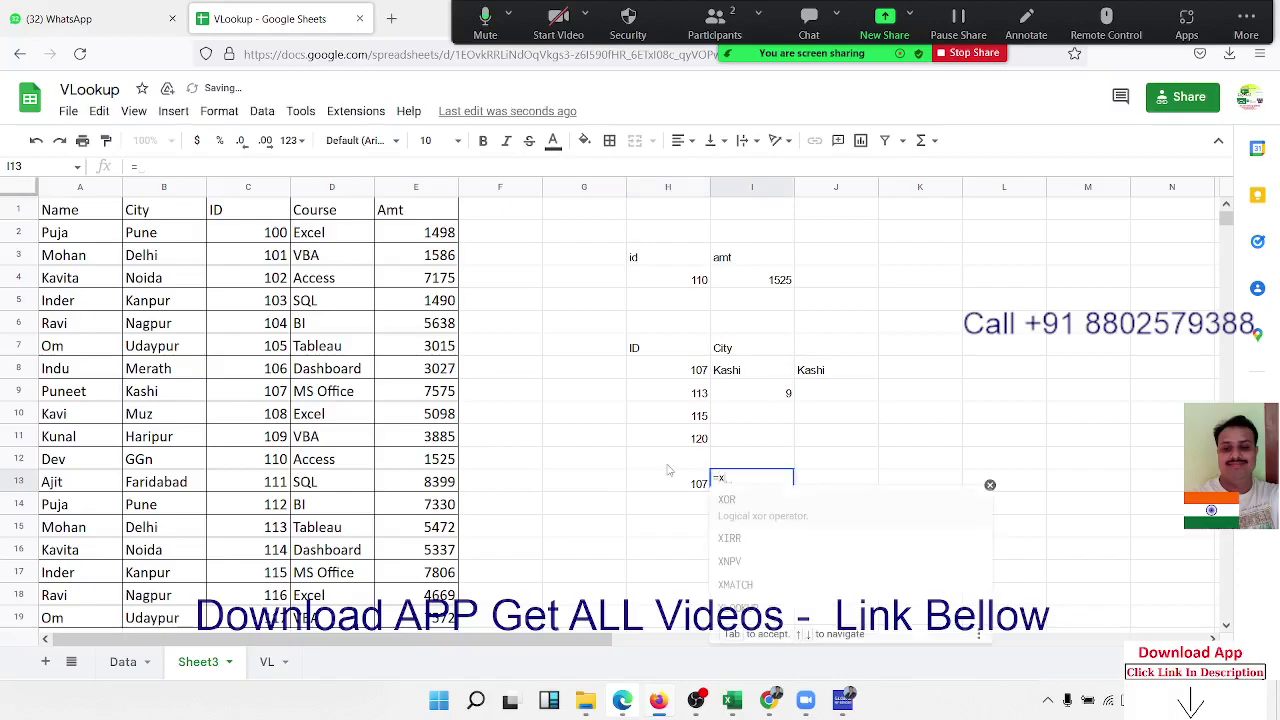
type("l")
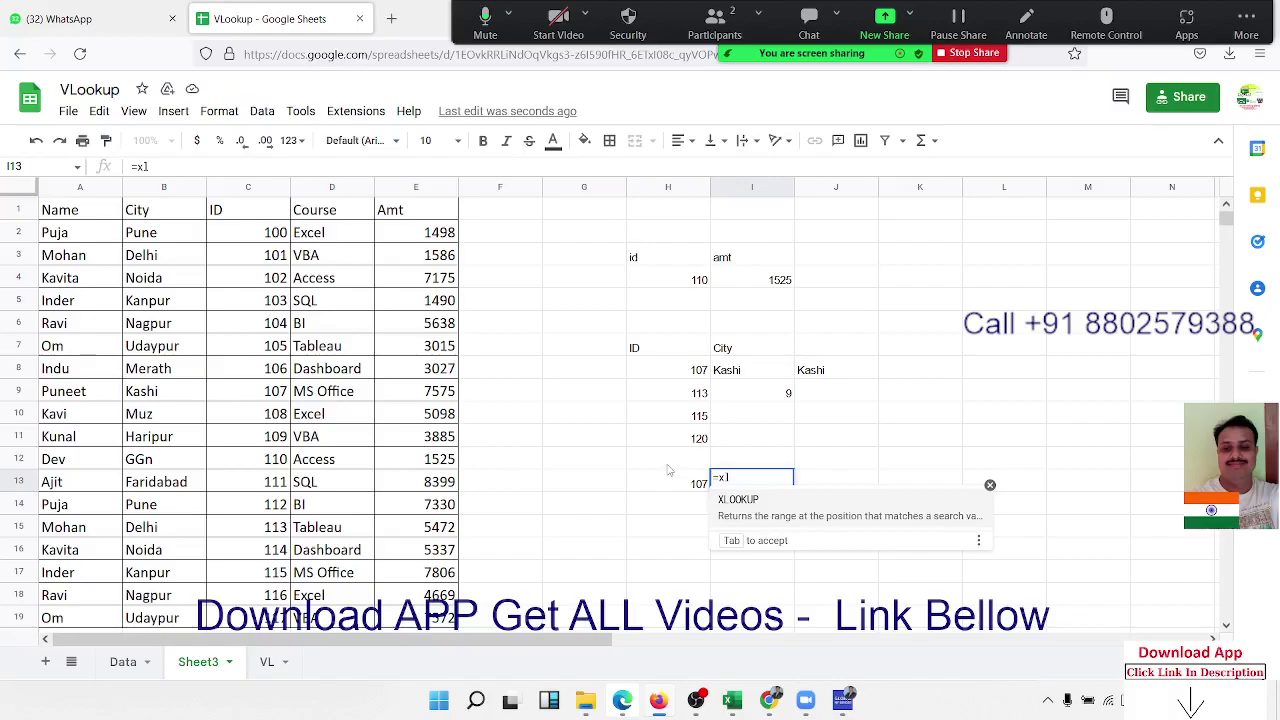
key("Tab")
left_click(669, 472)
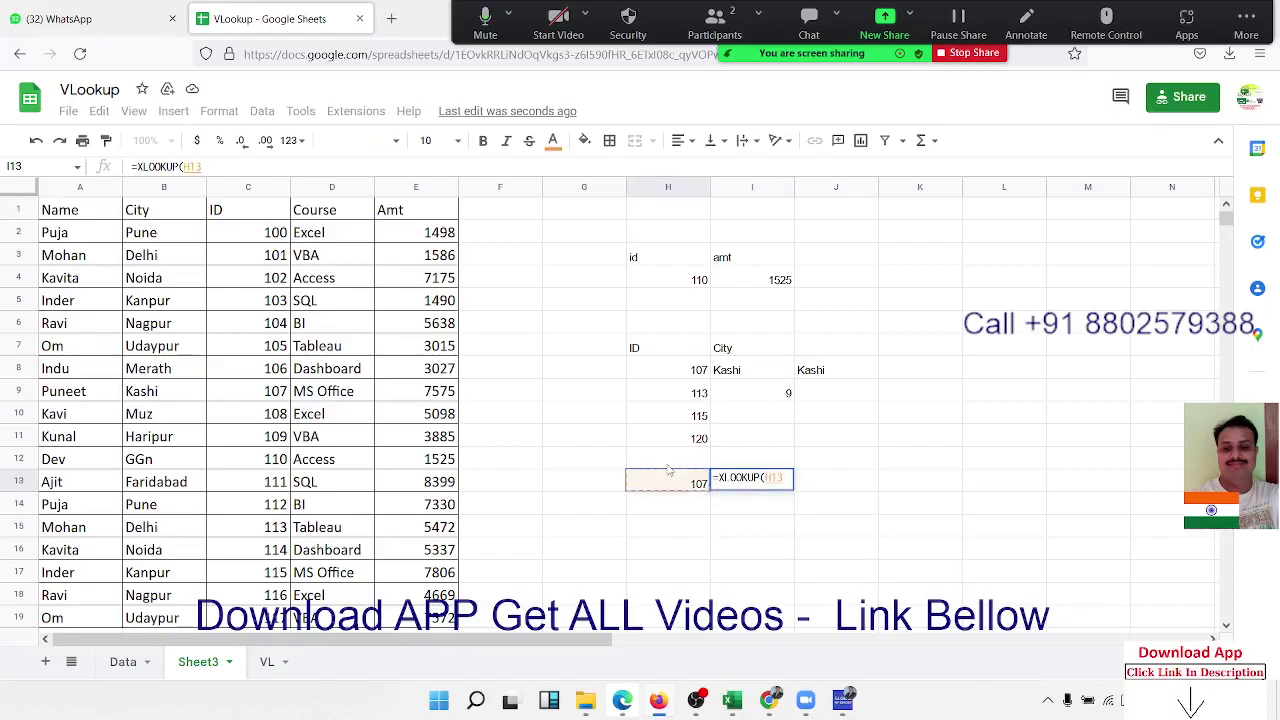
type(",")
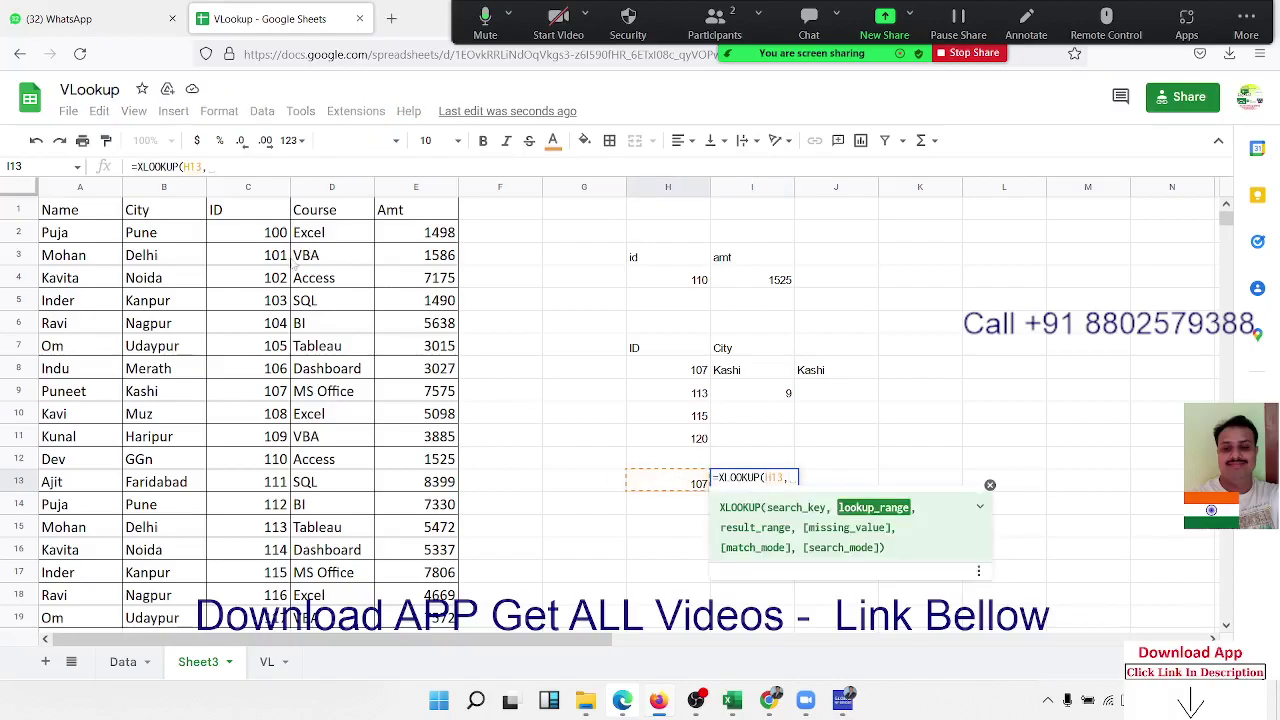
left_click(267, 210)
key("ctrl+shift+Down")
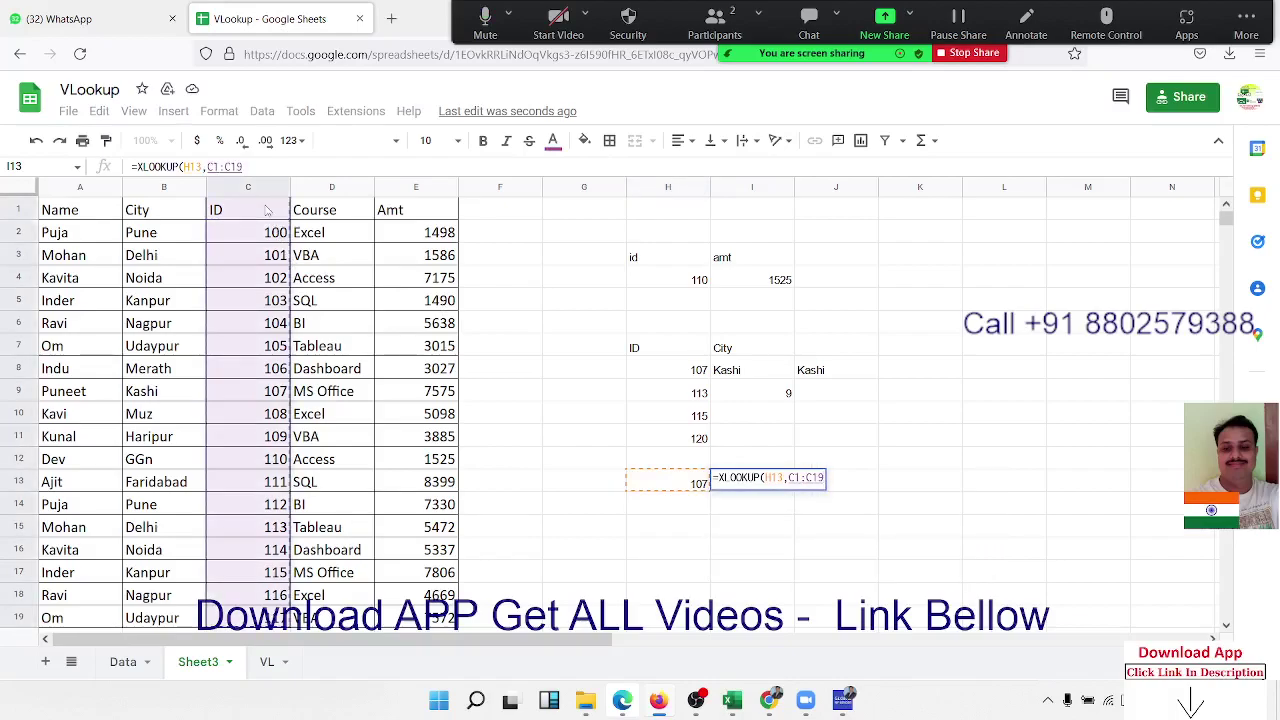
type(",")
key("Left")
key("Left")
key("Left")
key("Left")
key("Left")
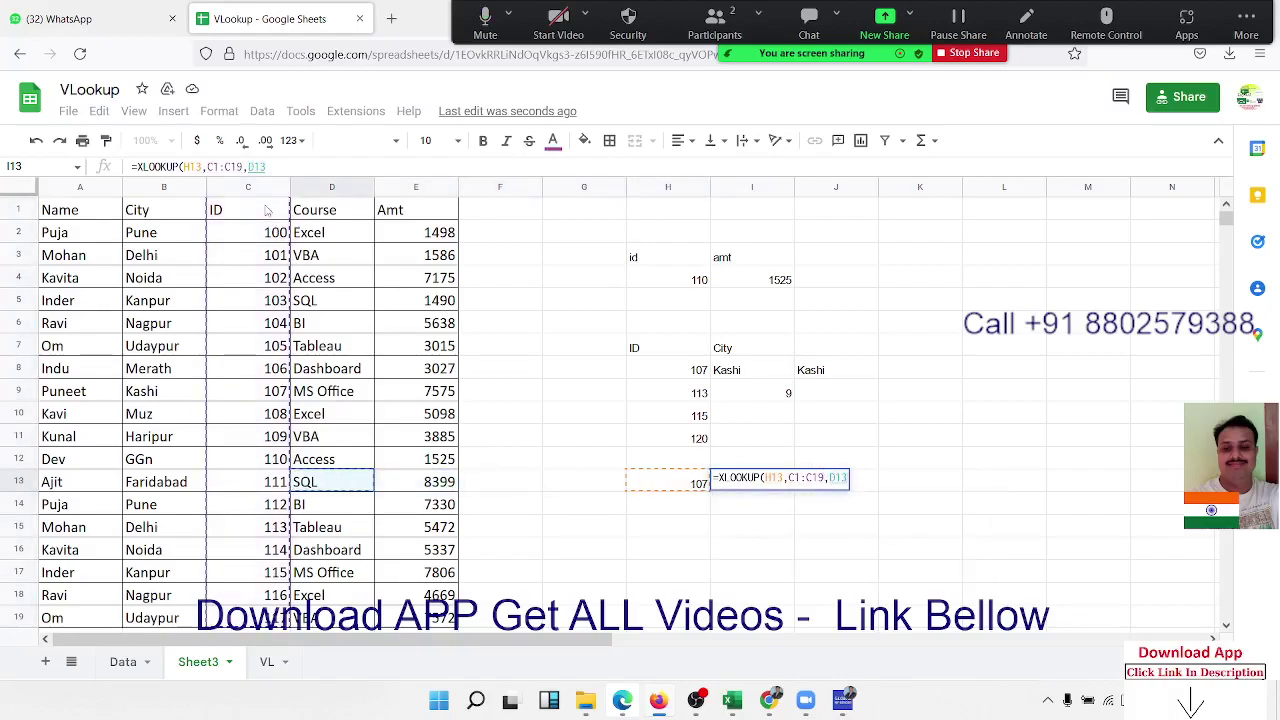
key("Left")
key("Left")
key("Left")
key("Right")
key("ctrl+Up")
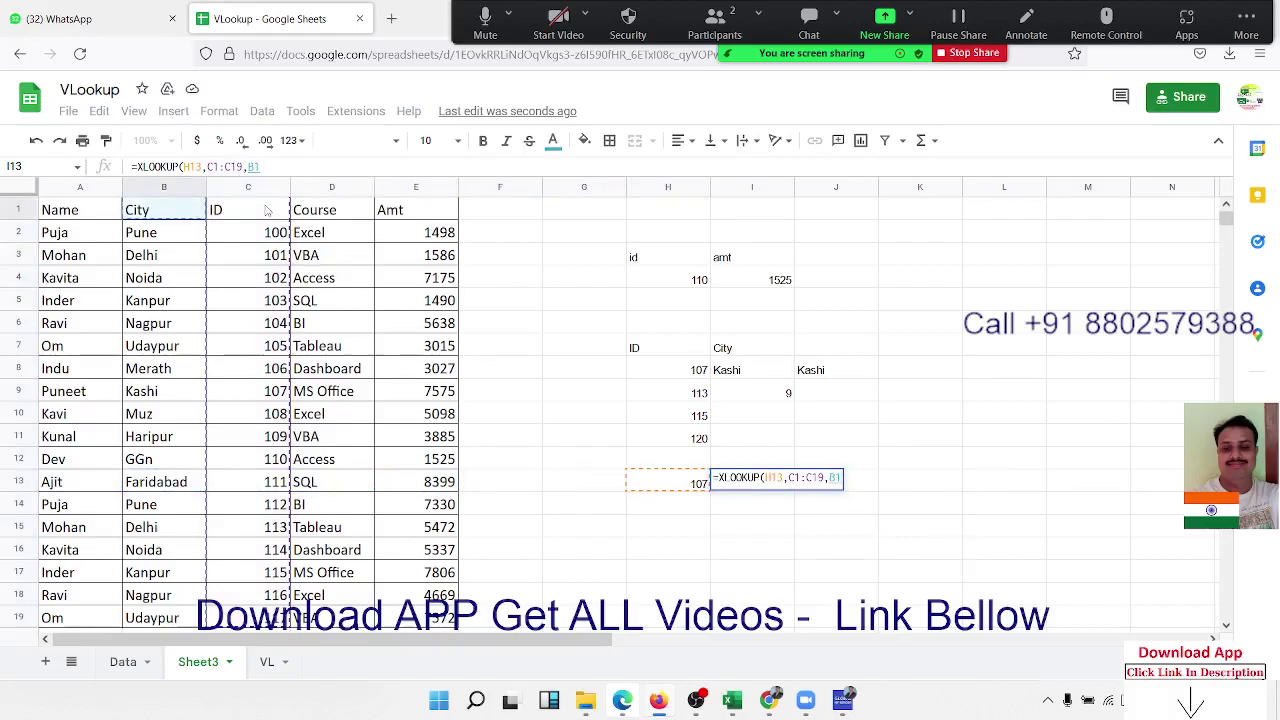
key("ctrl+shift+Down")
key("Return")
key("Up")
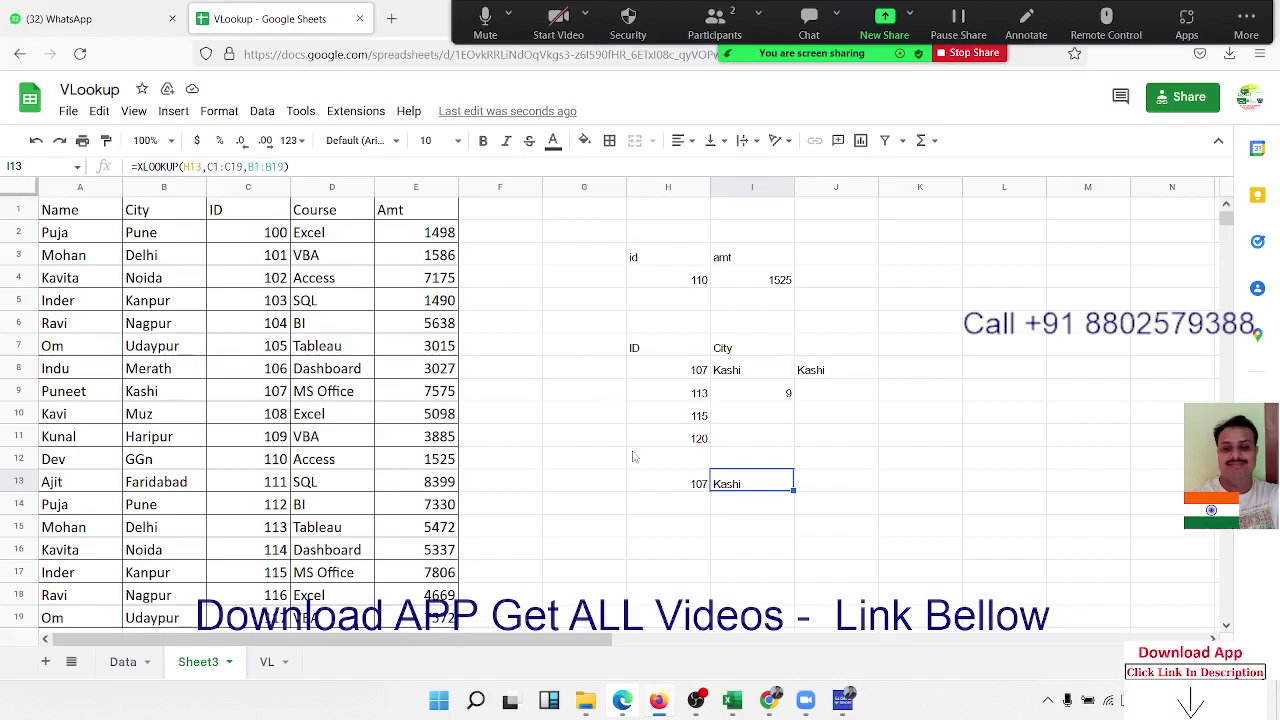
Change I13's formula to =XLOOKUP($H13,$C$1:$C$19,B1:B19), still returning Kashi
double_click(735, 480)
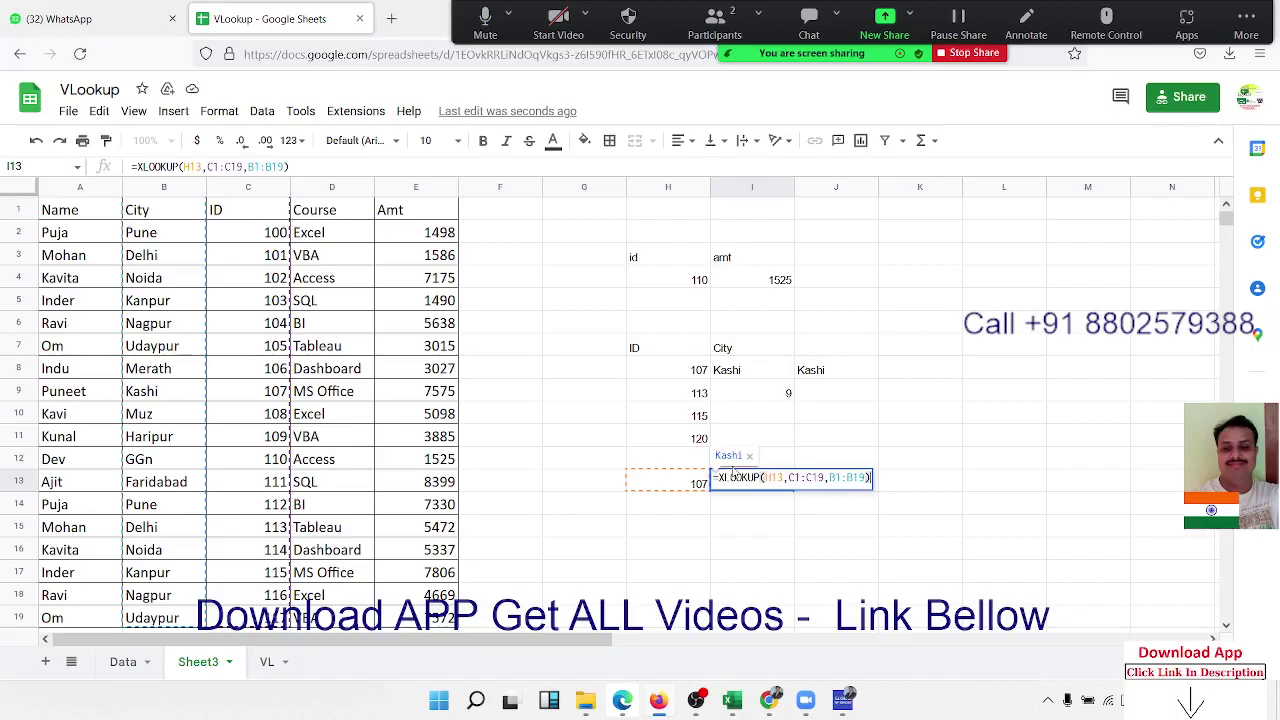
left_click(766, 481)
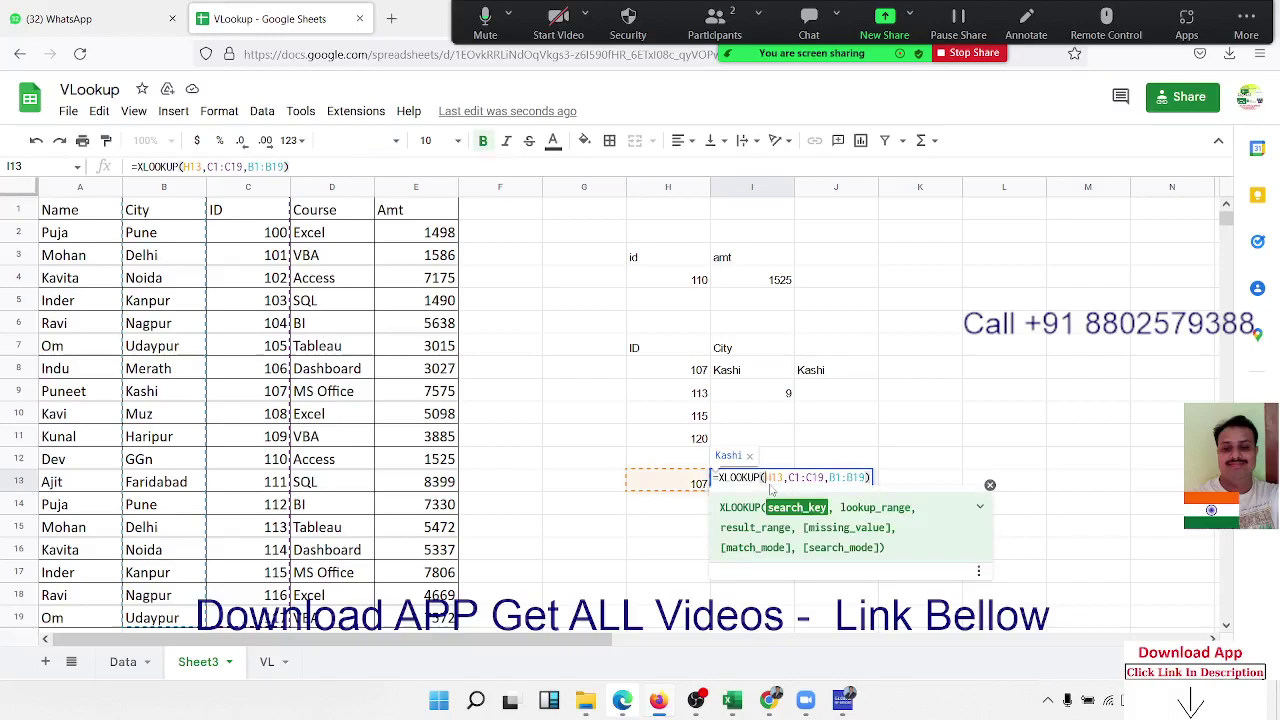
type("$")
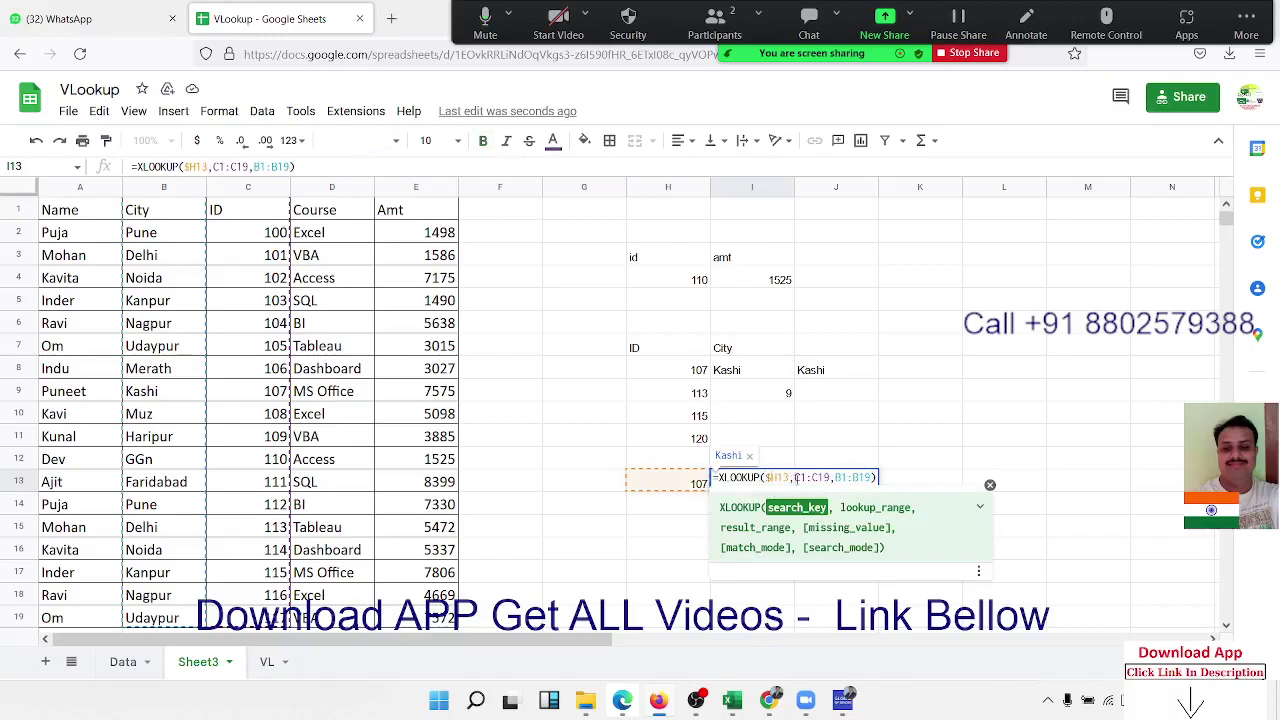
left_click(820, 478)
key("F4")
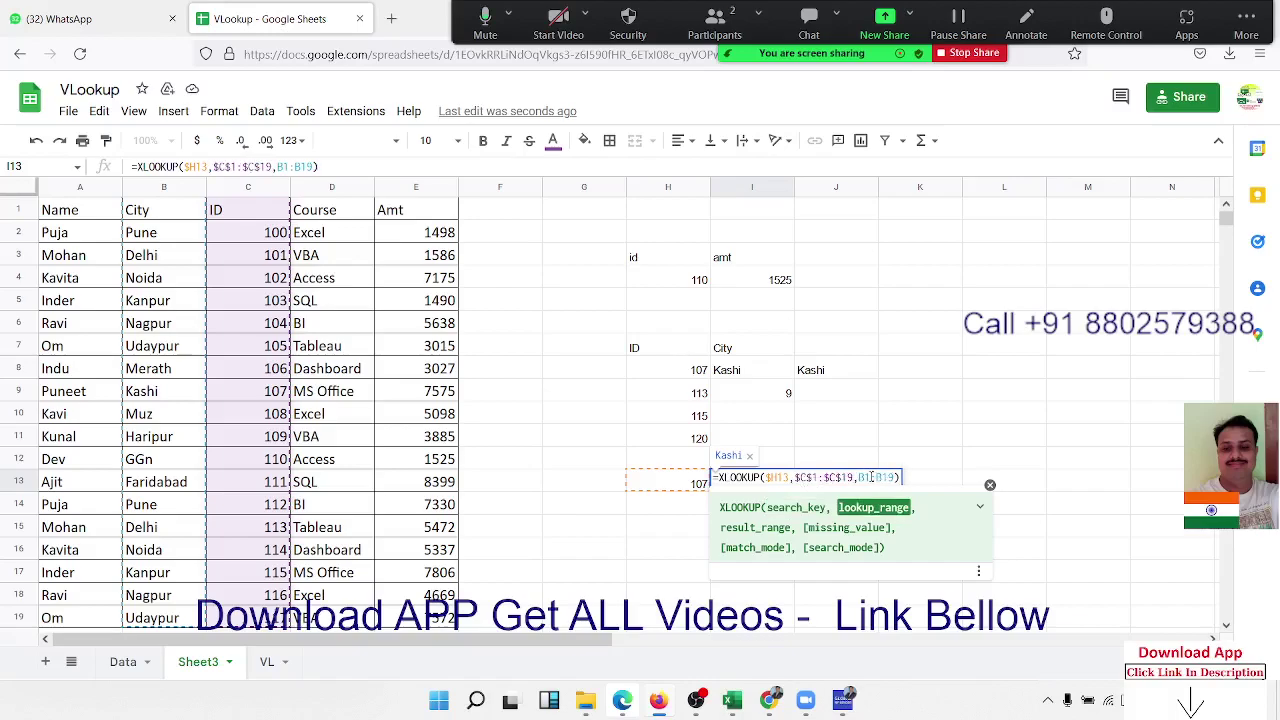
key("Return")
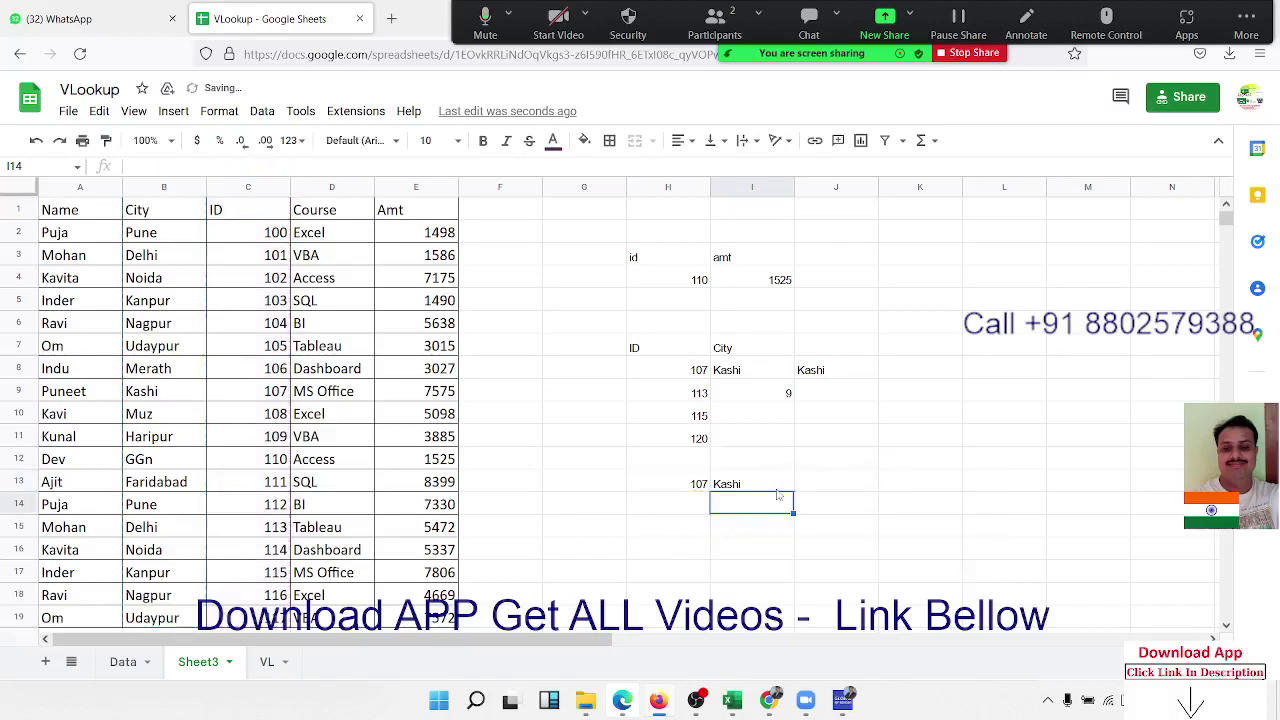
left_click(778, 486)
Copy the I13 lookup across row 13 to return 107, MS Office and 7575
left_click_drag(794, 492, 840, 488)
double_click(855, 490)
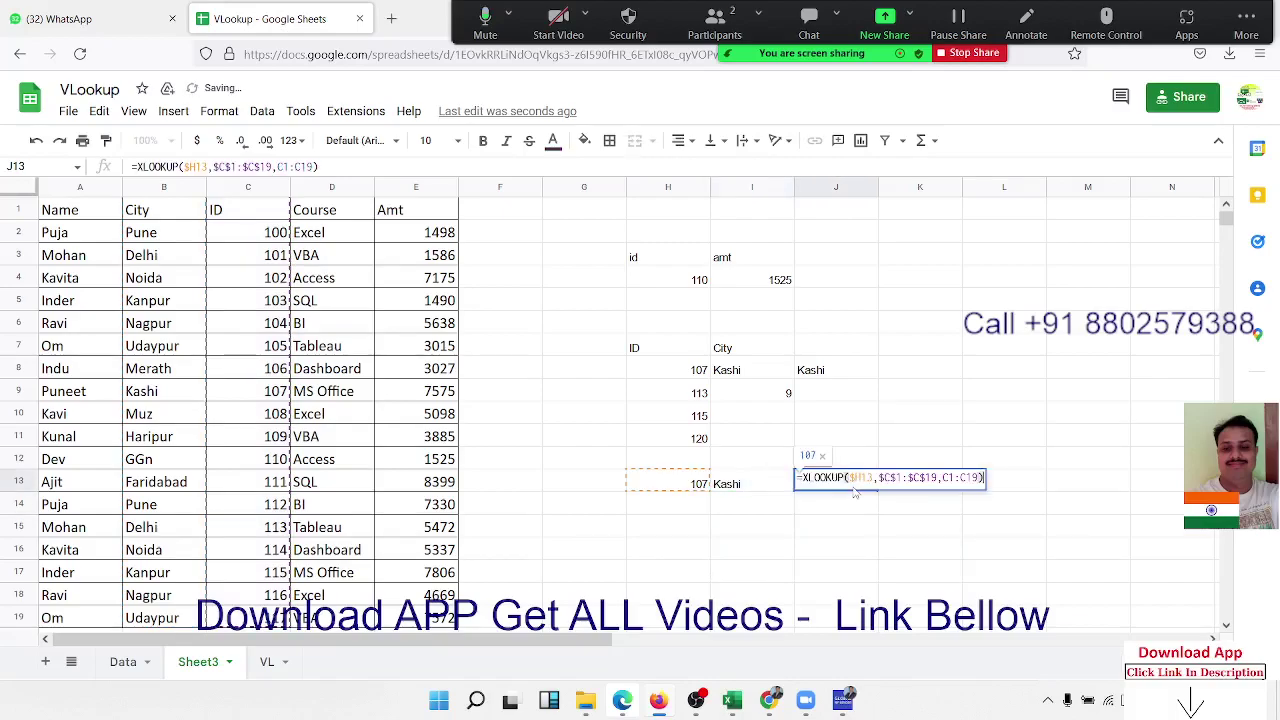
key("Return")
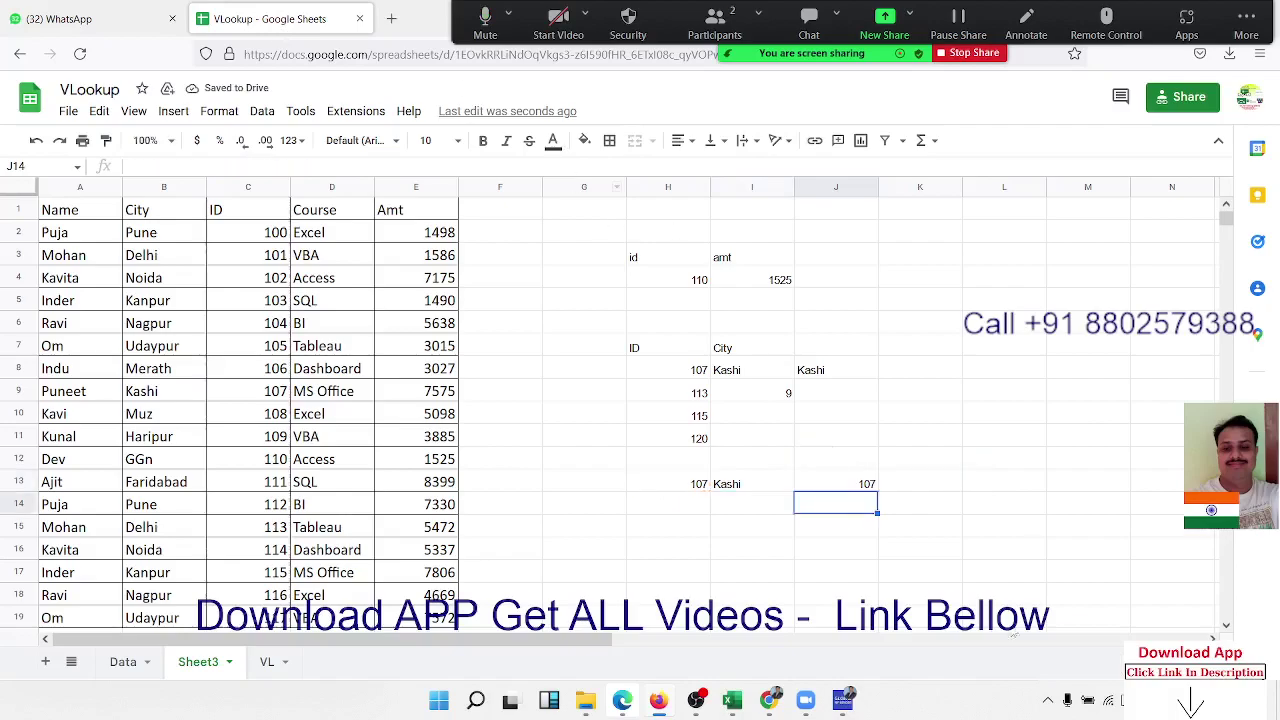
left_click(840, 480)
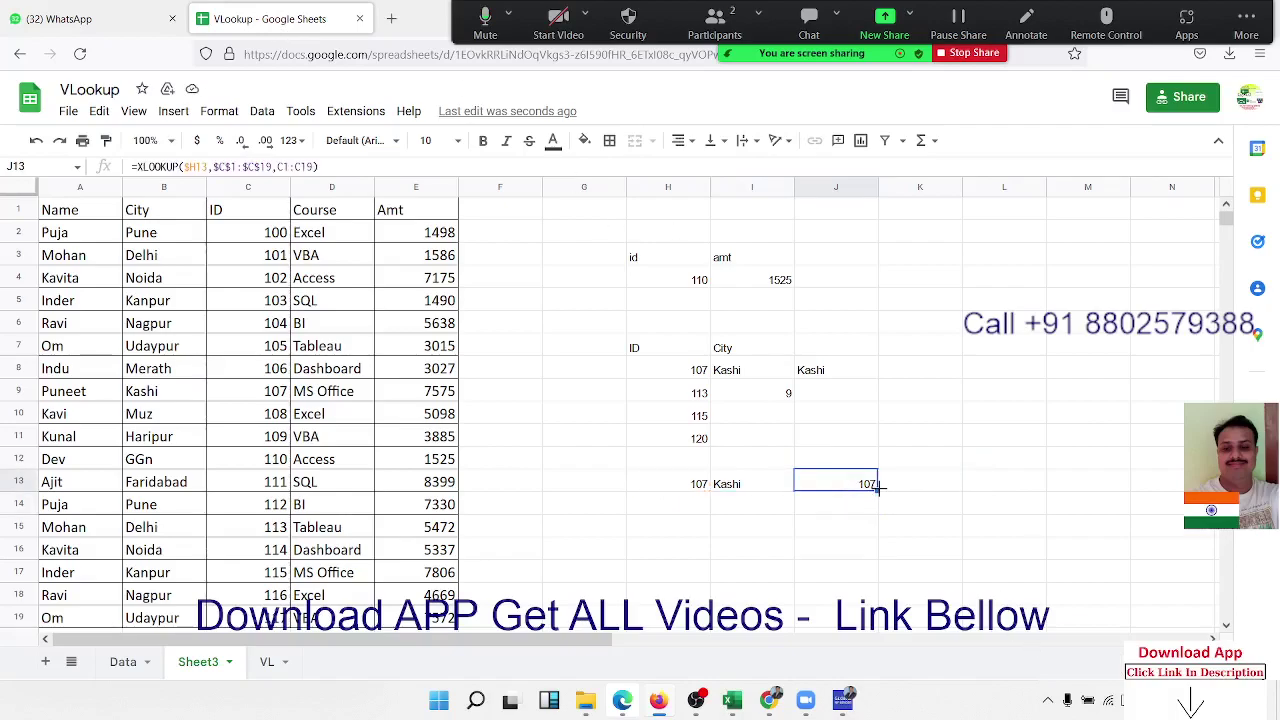
left_click_drag(877, 487, 1082, 497)
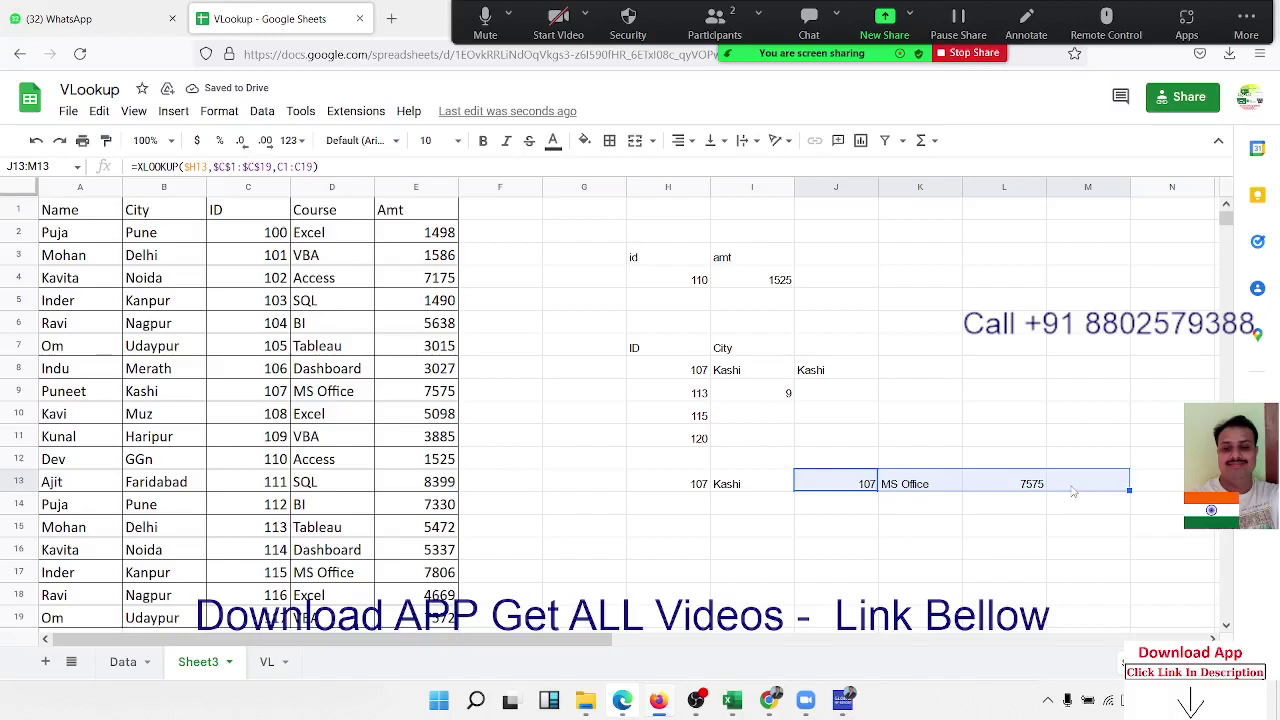
left_click(1072, 490)
left_click(1033, 490)
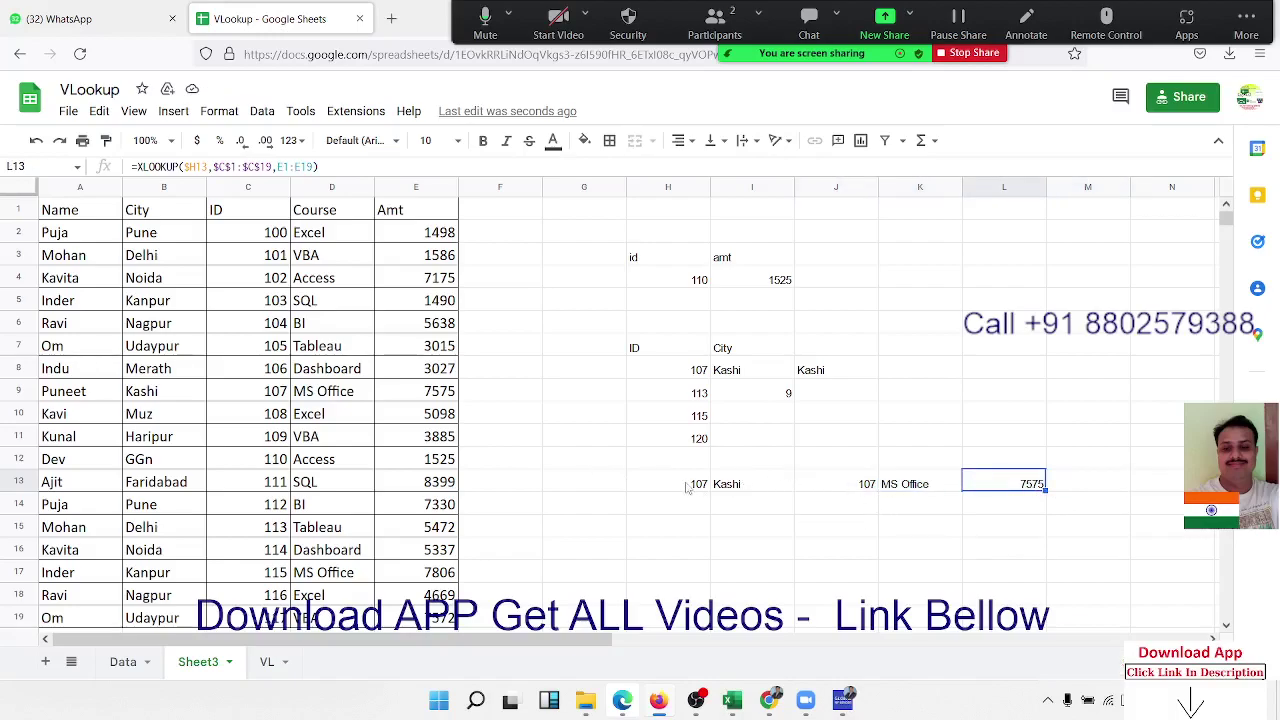
Clear the duplicate ID from J13 and shift MS Office and 7575 left into J13:K13
left_click(686, 486)
left_click(852, 480)
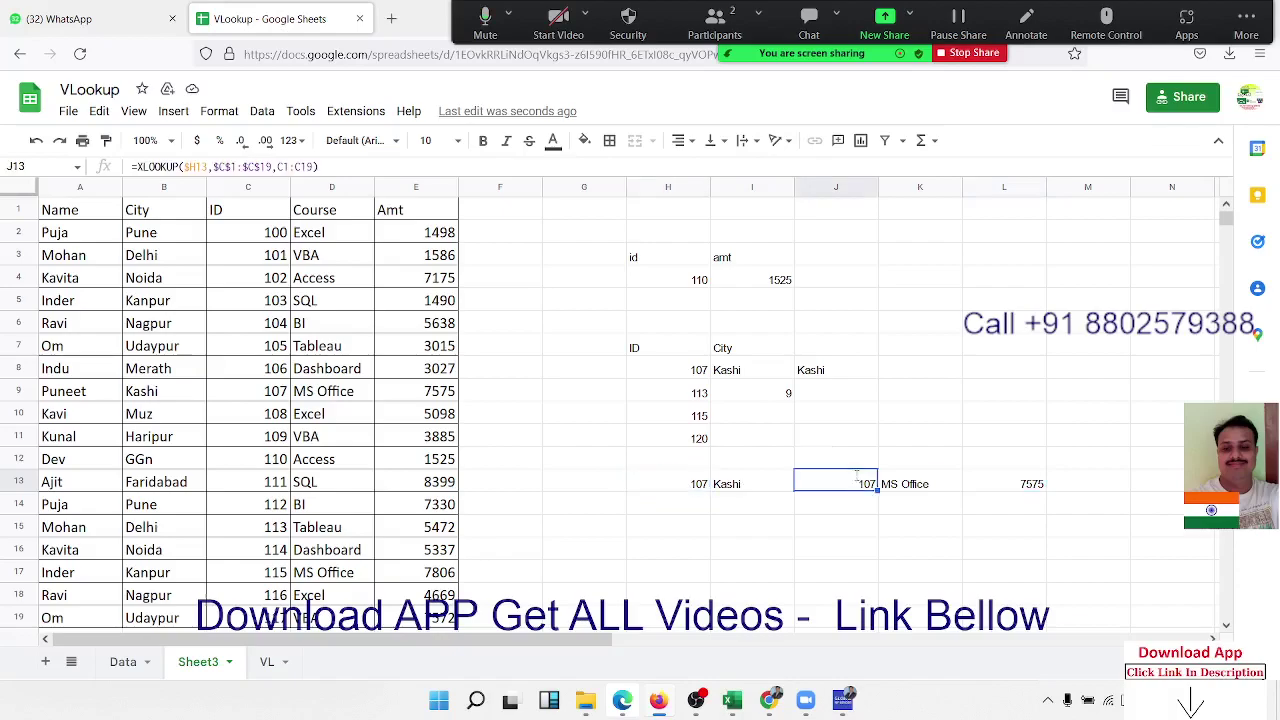
double_click(856, 478)
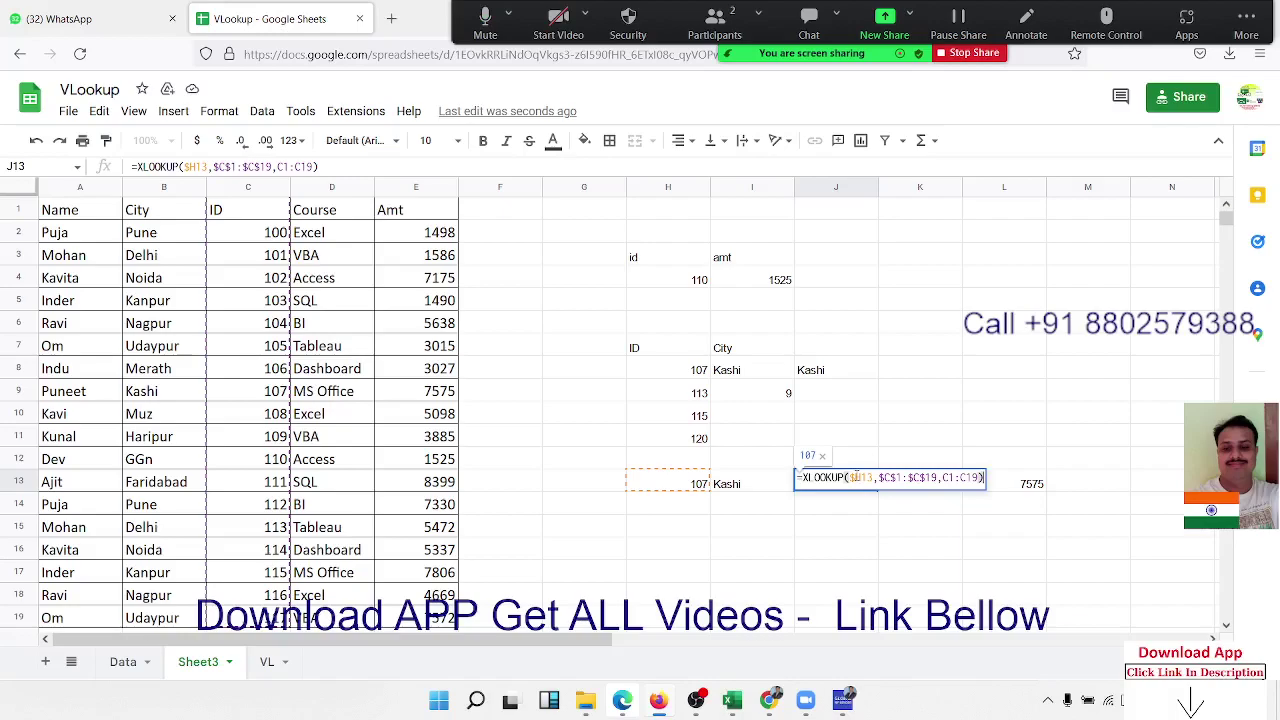
key("Escape")
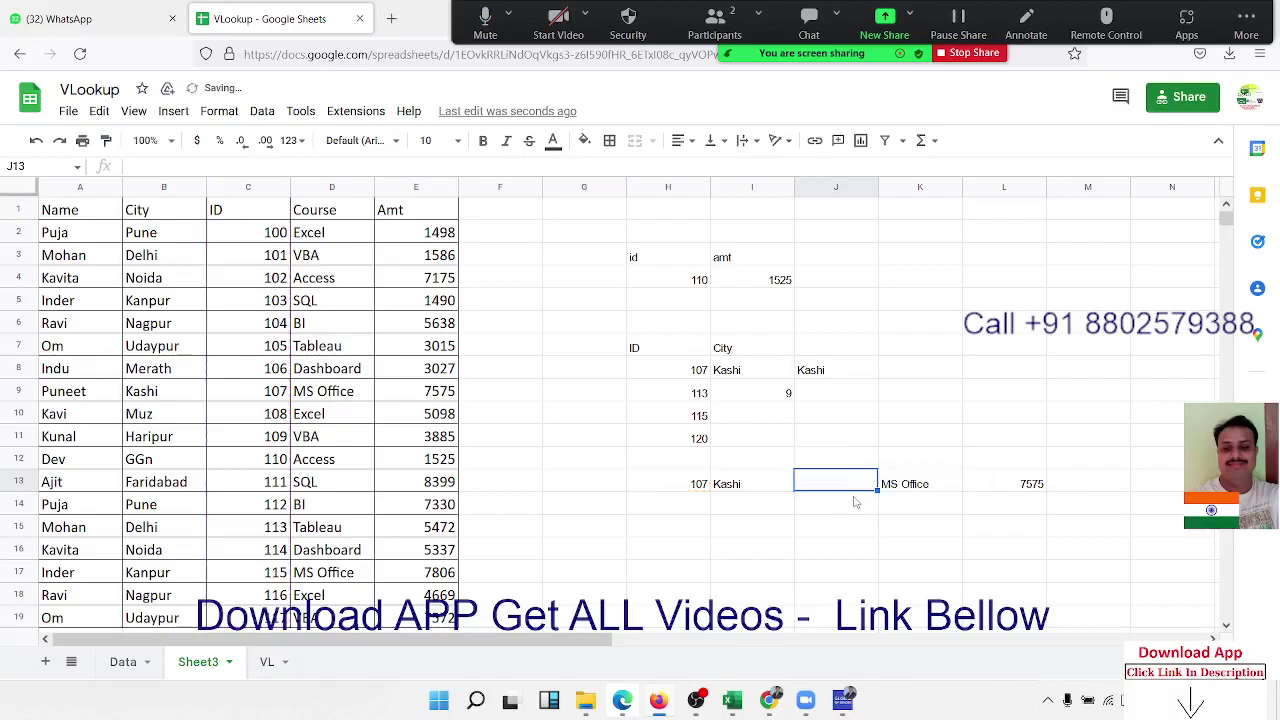
mouse_move(877, 491)
left_mouse_down()
mouse_move(1007, 502)
mouse_move(1010, 490)
mouse_move(922, 484)
left_mouse_up()
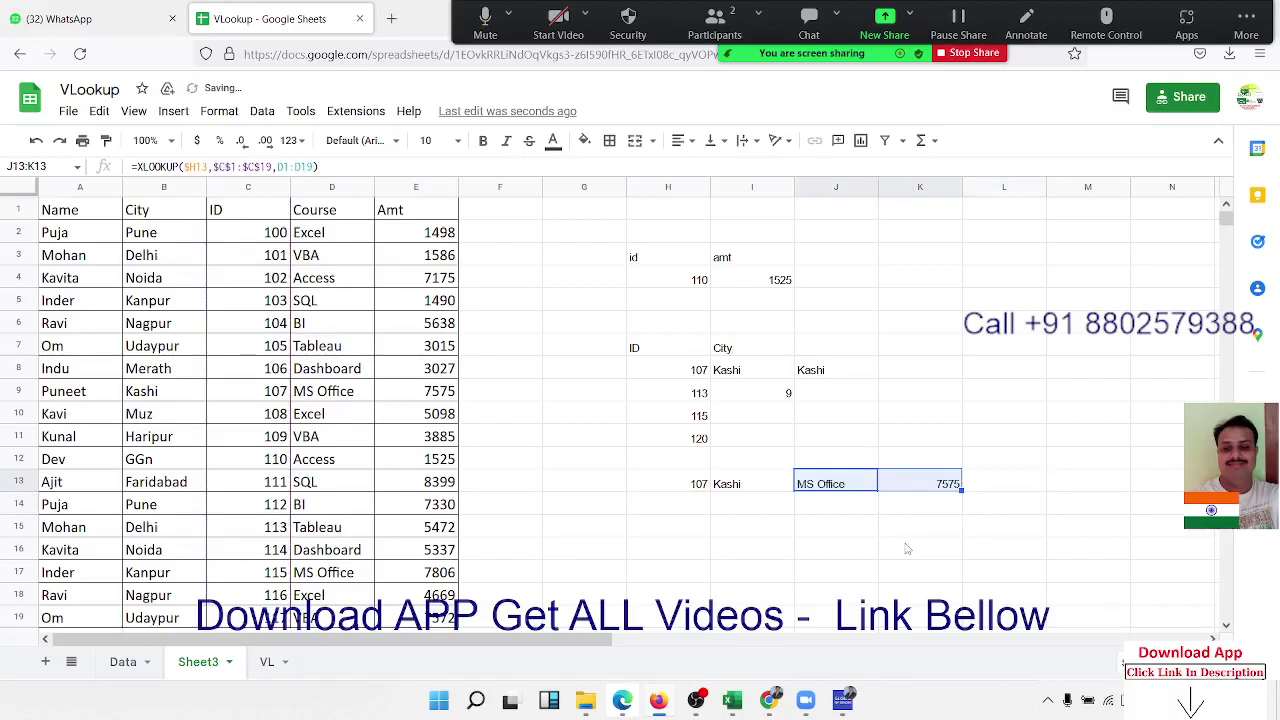
left_click(886, 565)
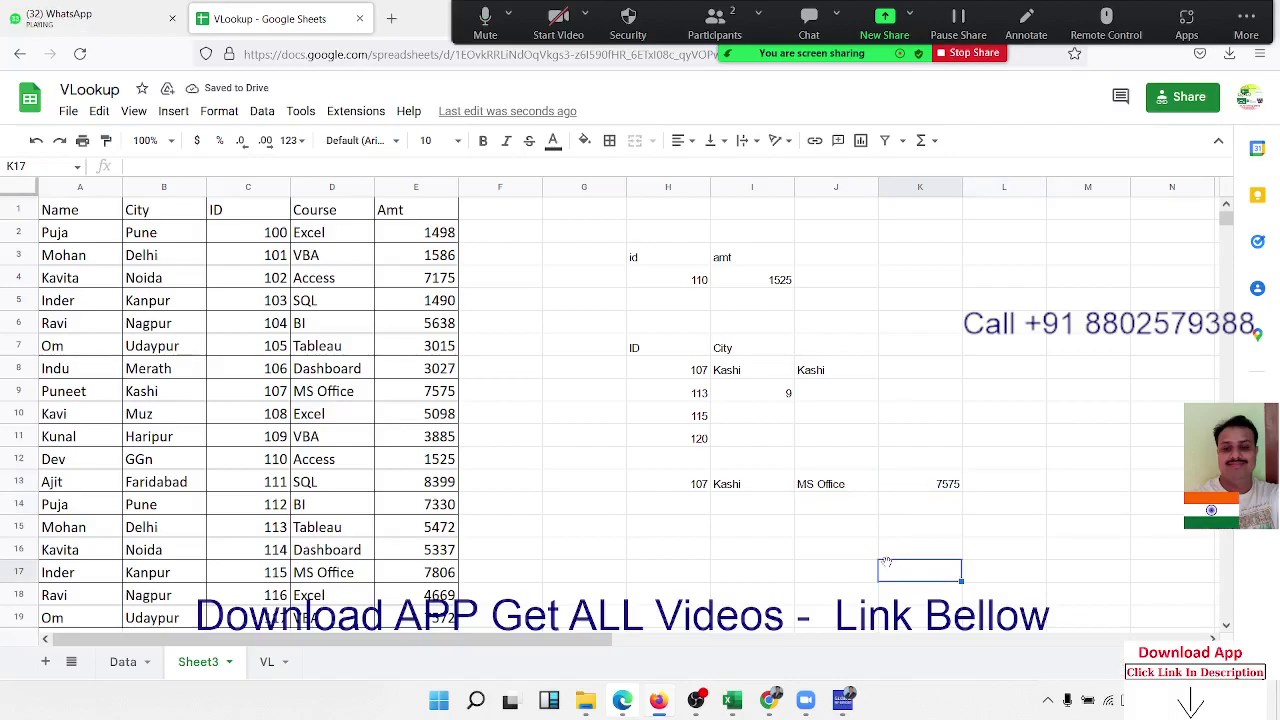
left_click(283, 246)
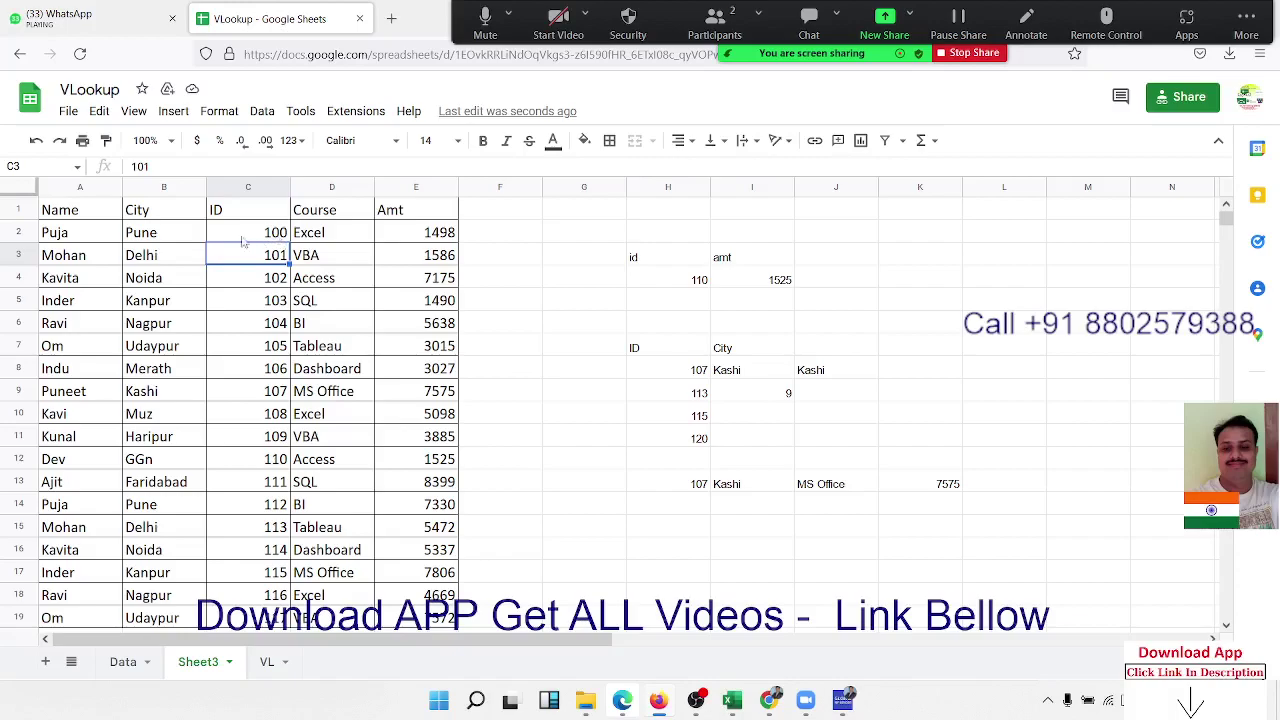
left_click(72, 190)
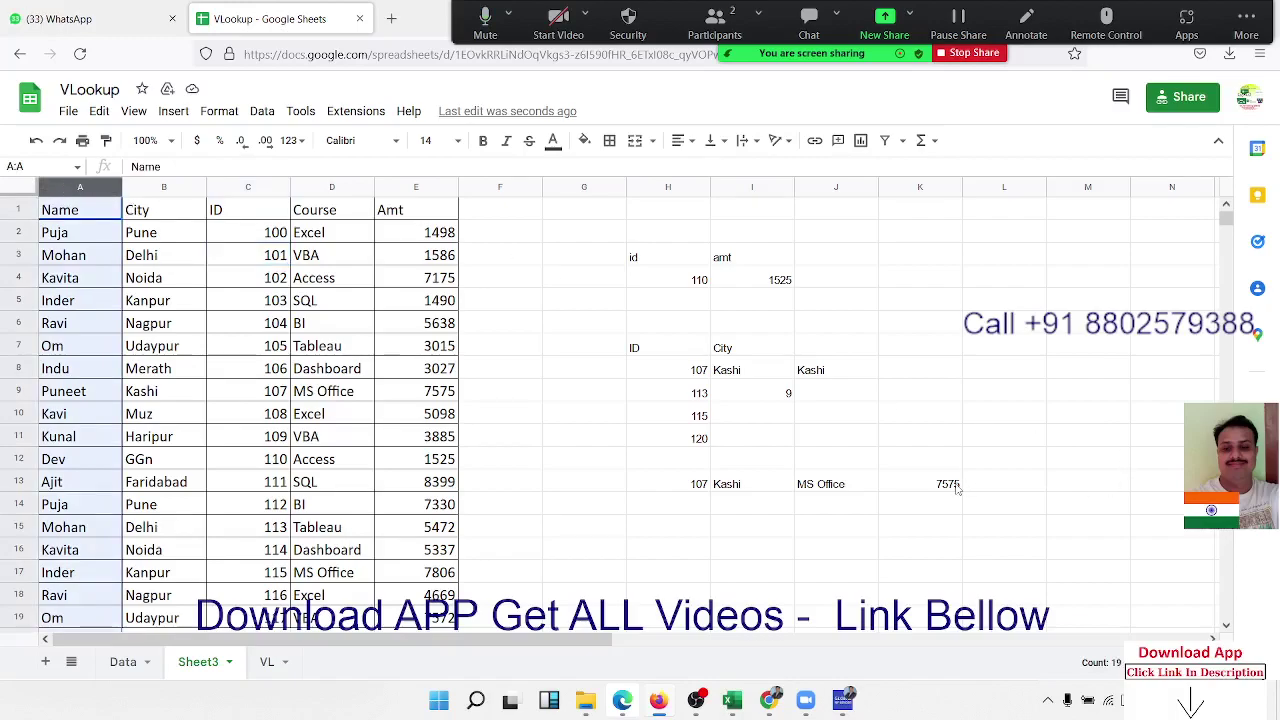
left_click(255, 246)
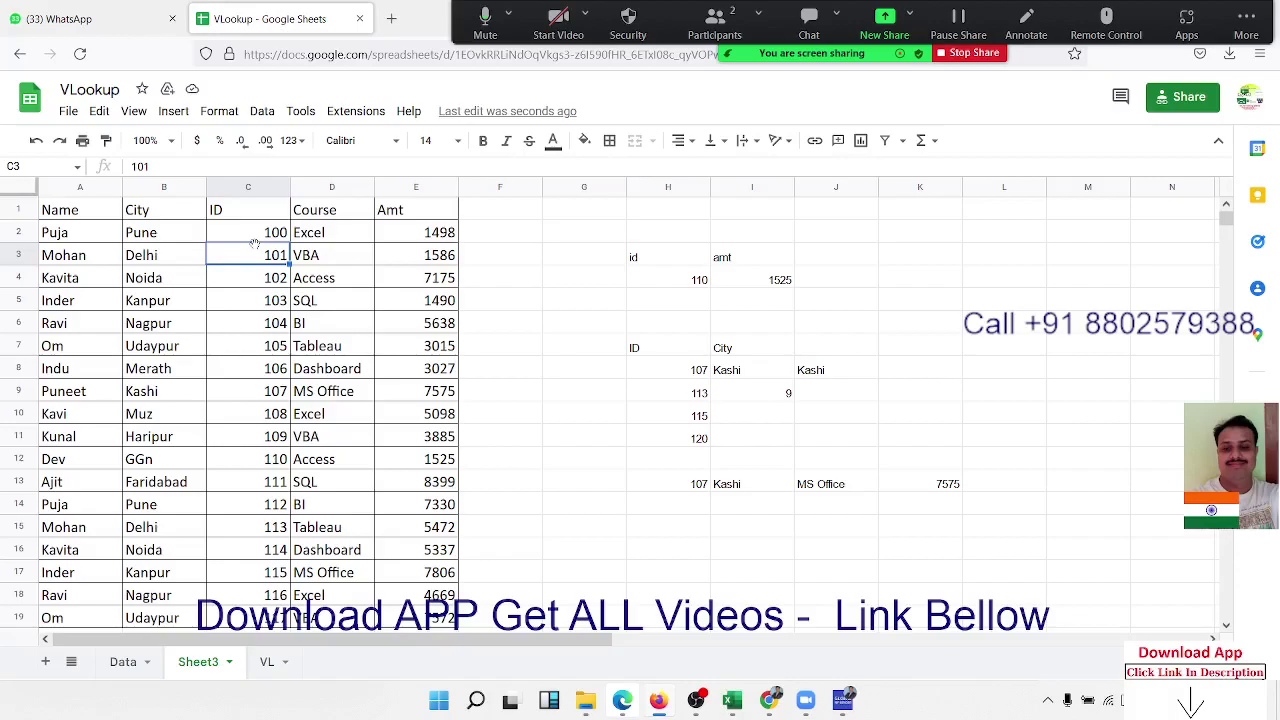
left_click(332, 188)
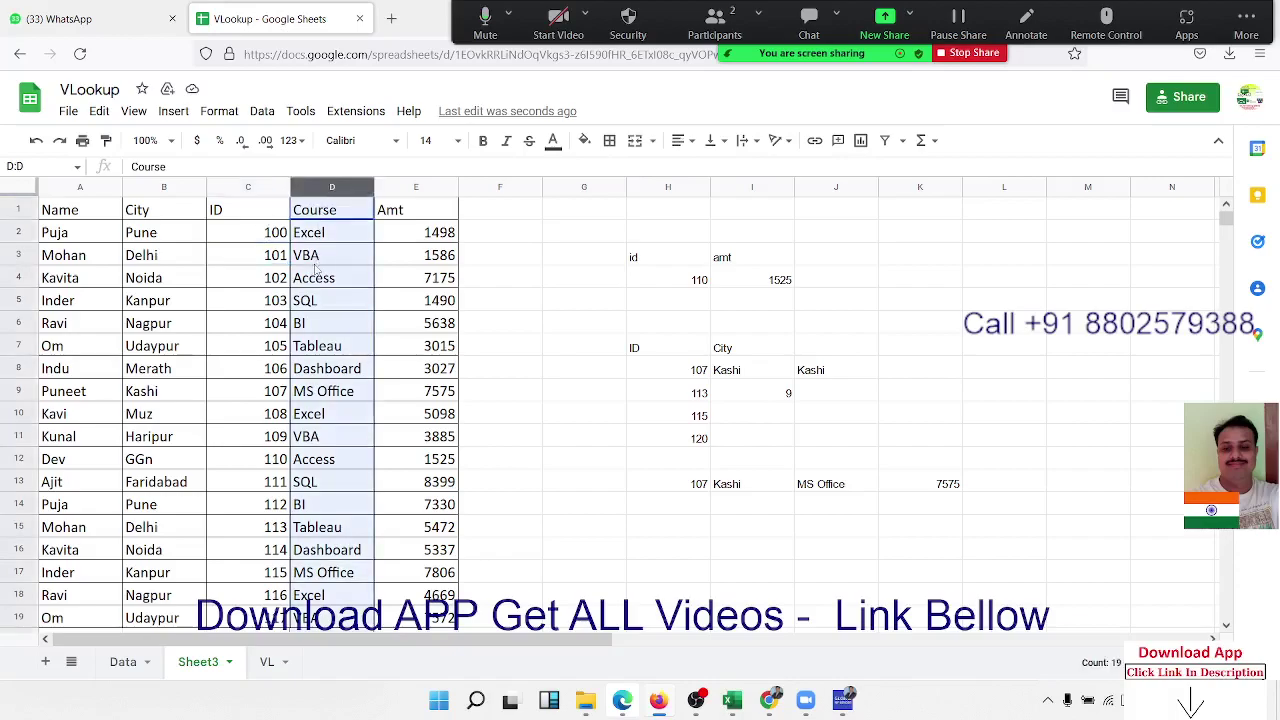
left_click(250, 188)
left_click(89, 209)
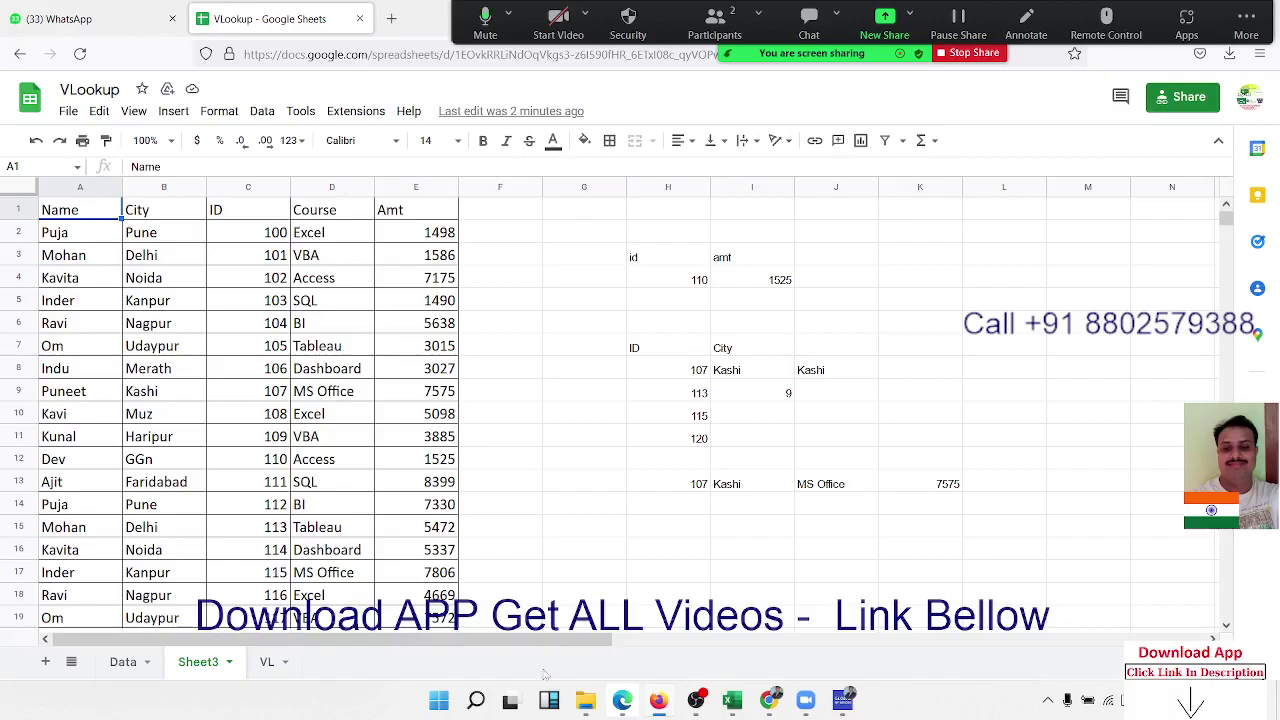
left_click(955, 557)
left_click_drag(957, 559, 576, 240)
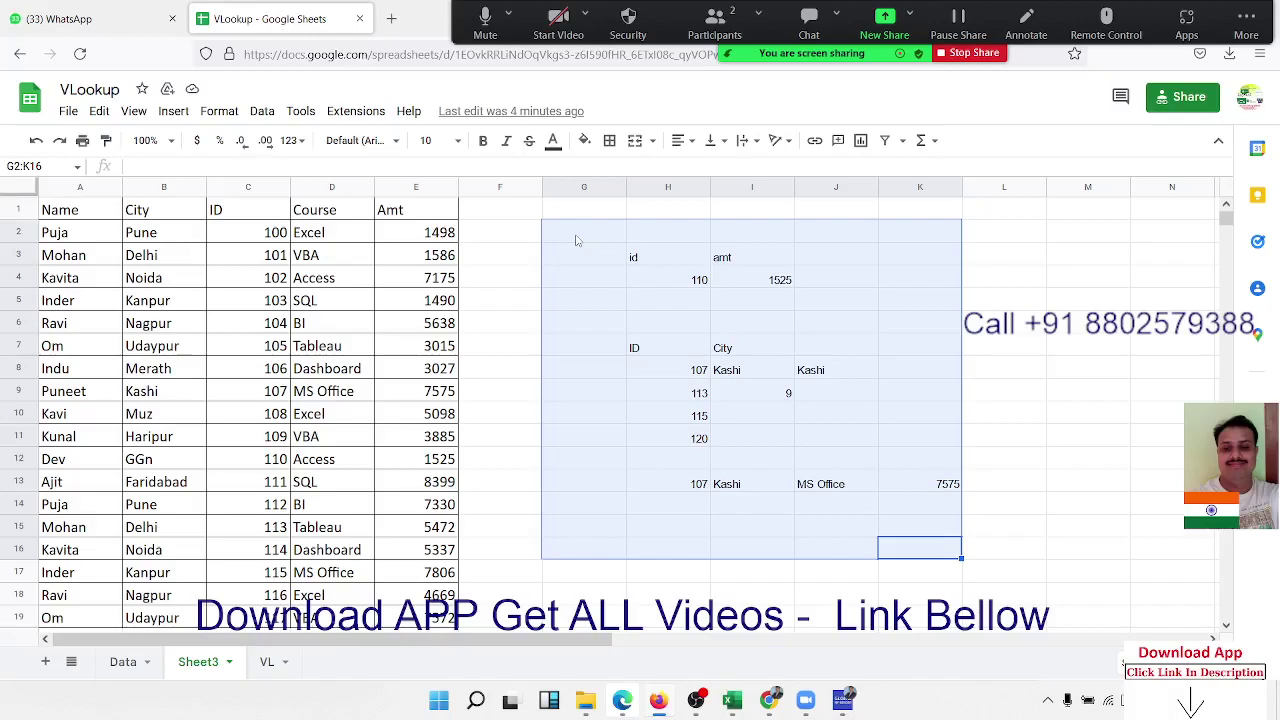
Review the XLOOKUP, the MATCH giving 9 and the INDEX/MATCH returning Kashi for ID 107
left_click(778, 492)
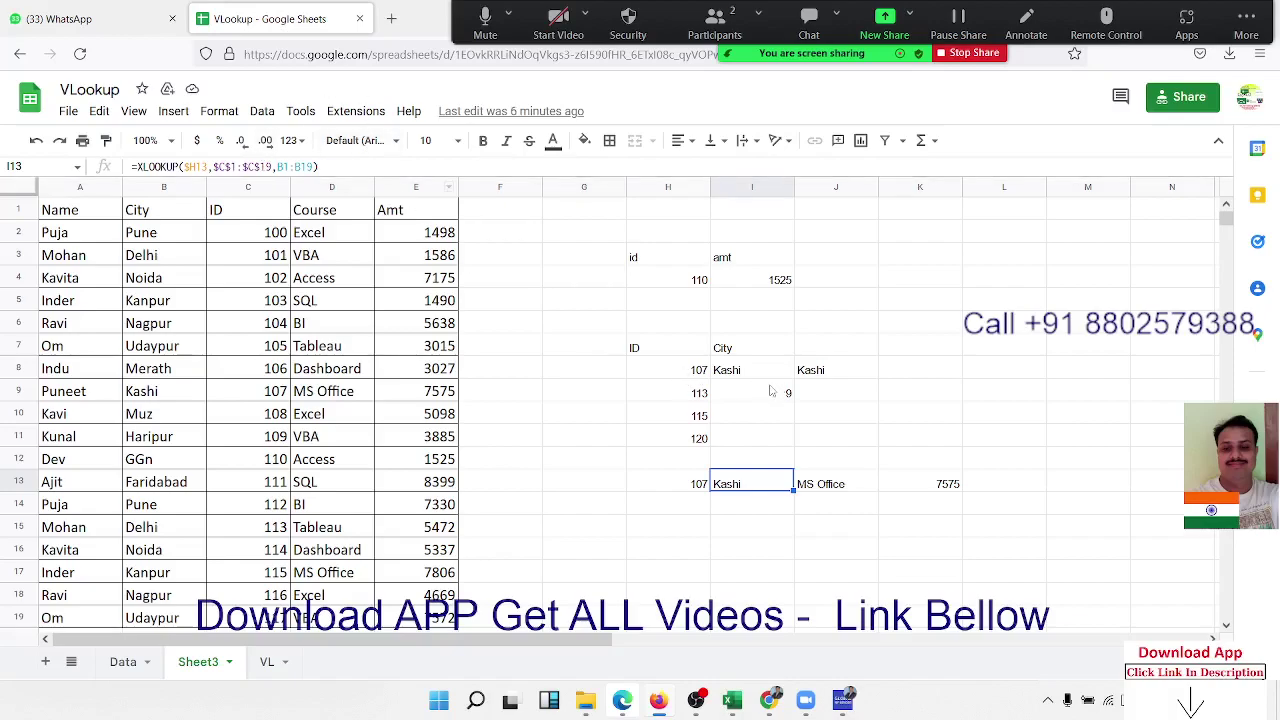
left_click(731, 392)
left_click(724, 378)
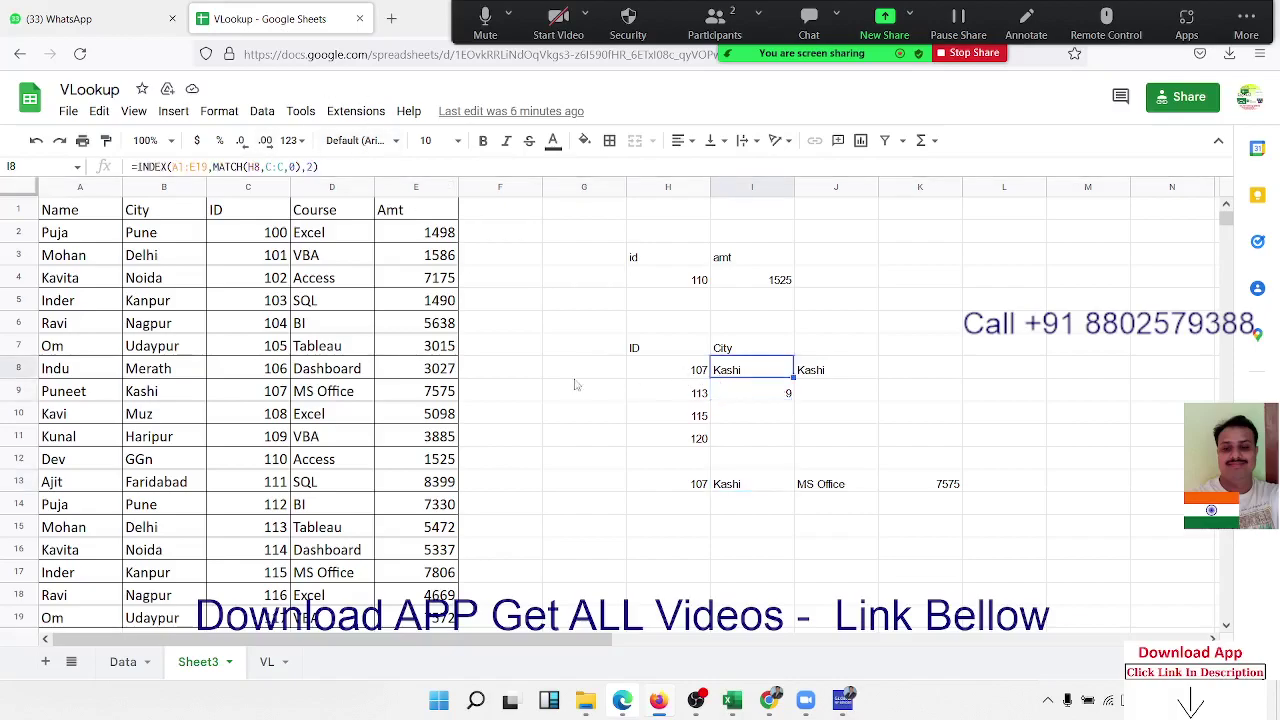
left_click(333, 279)
Copy C1:E19 and paste it transposed into A1 of a new Sheet4
left_click_drag(276, 211, 440, 622)
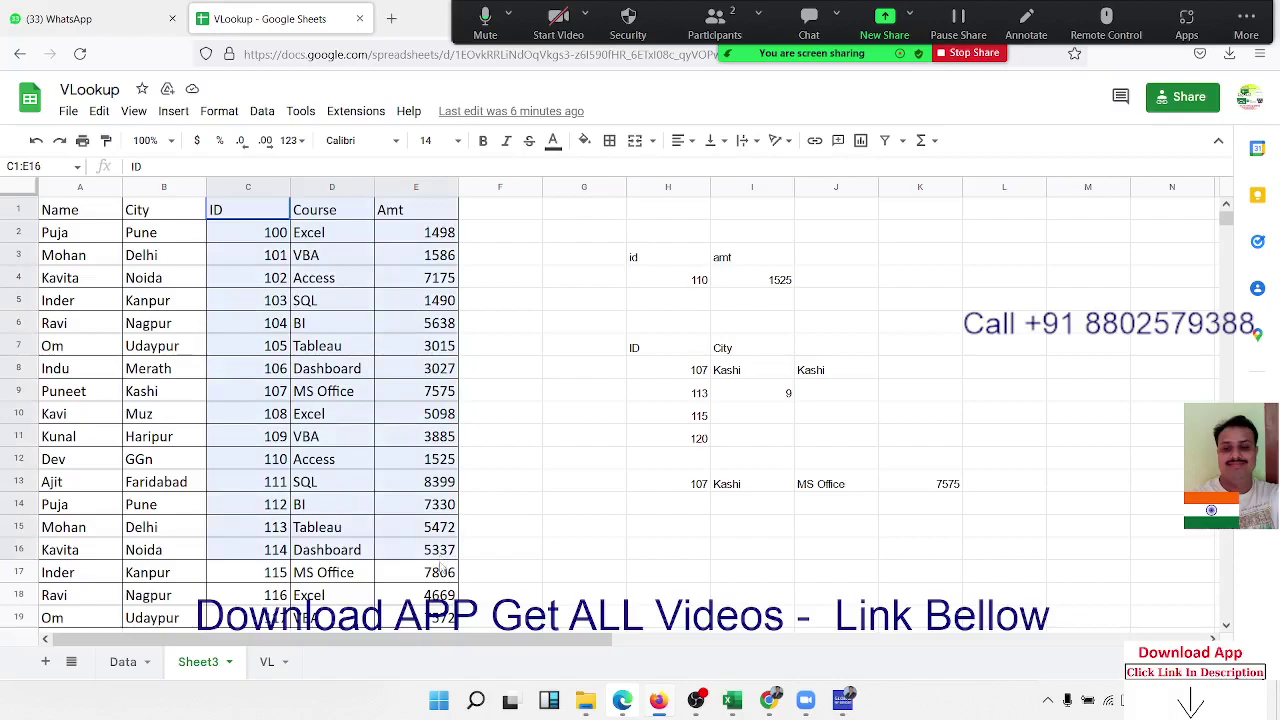
key("ctrl+c")
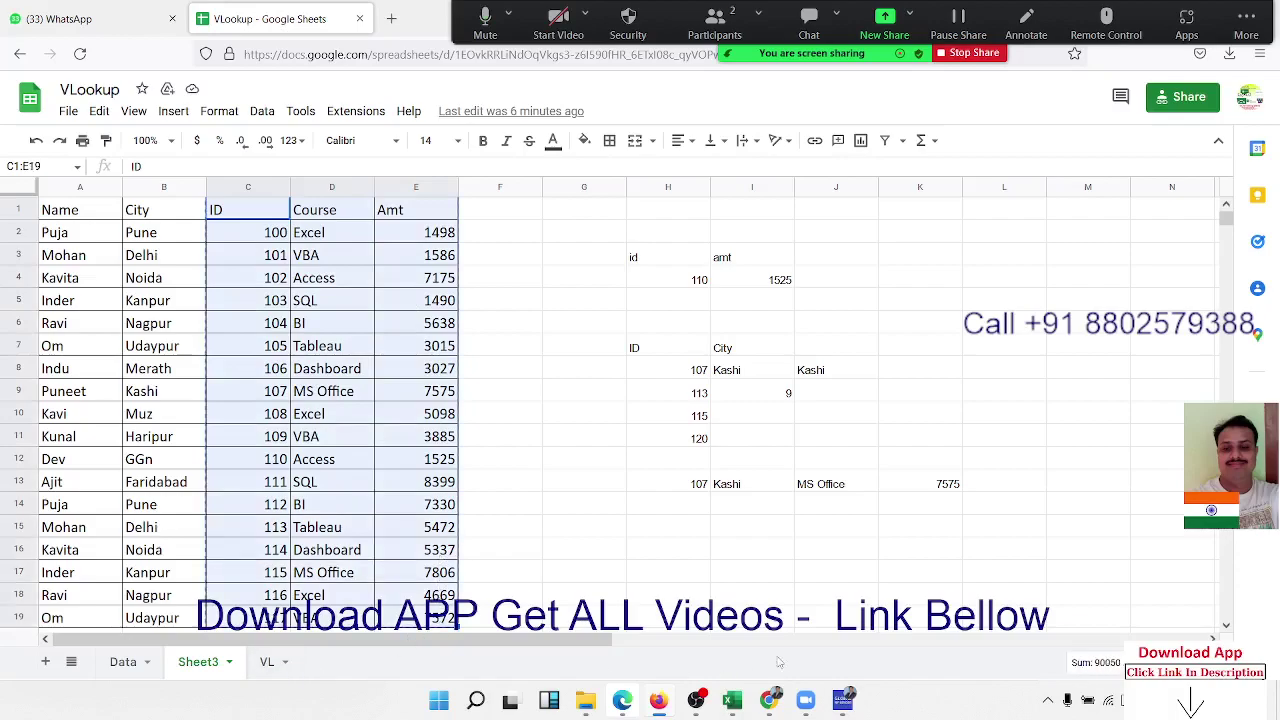
left_click(45, 661)
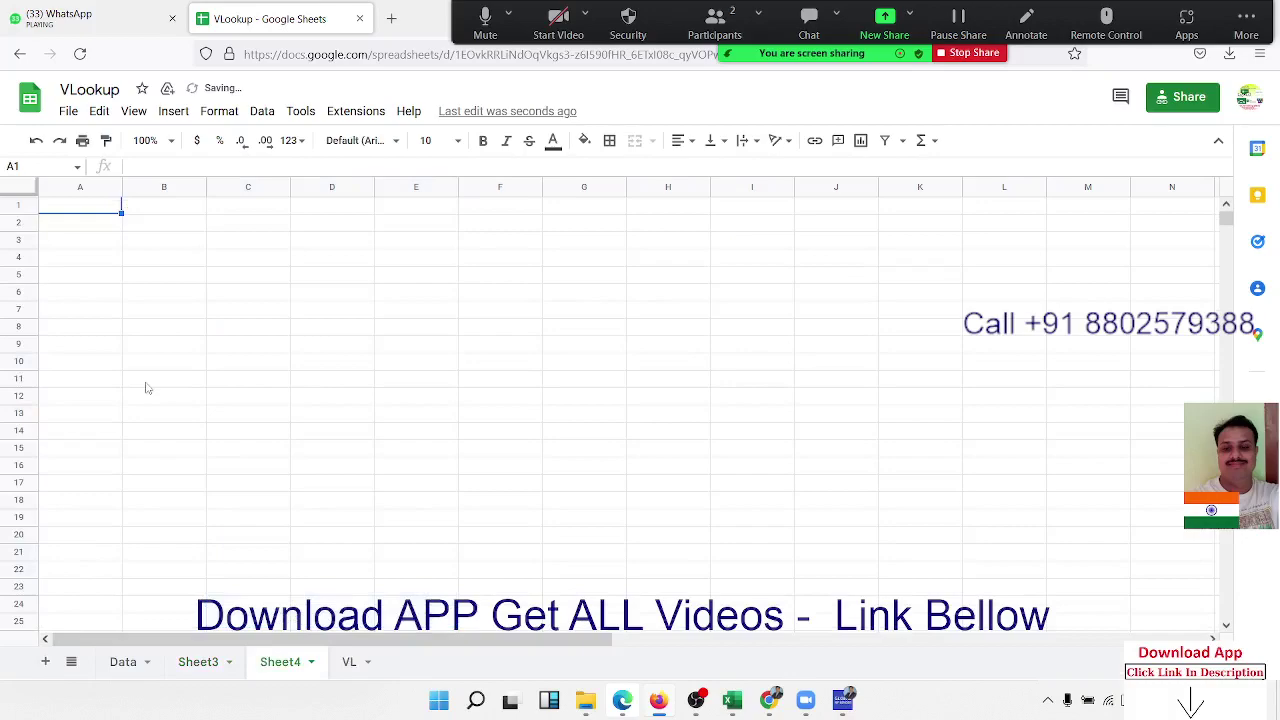
right_click(108, 212)
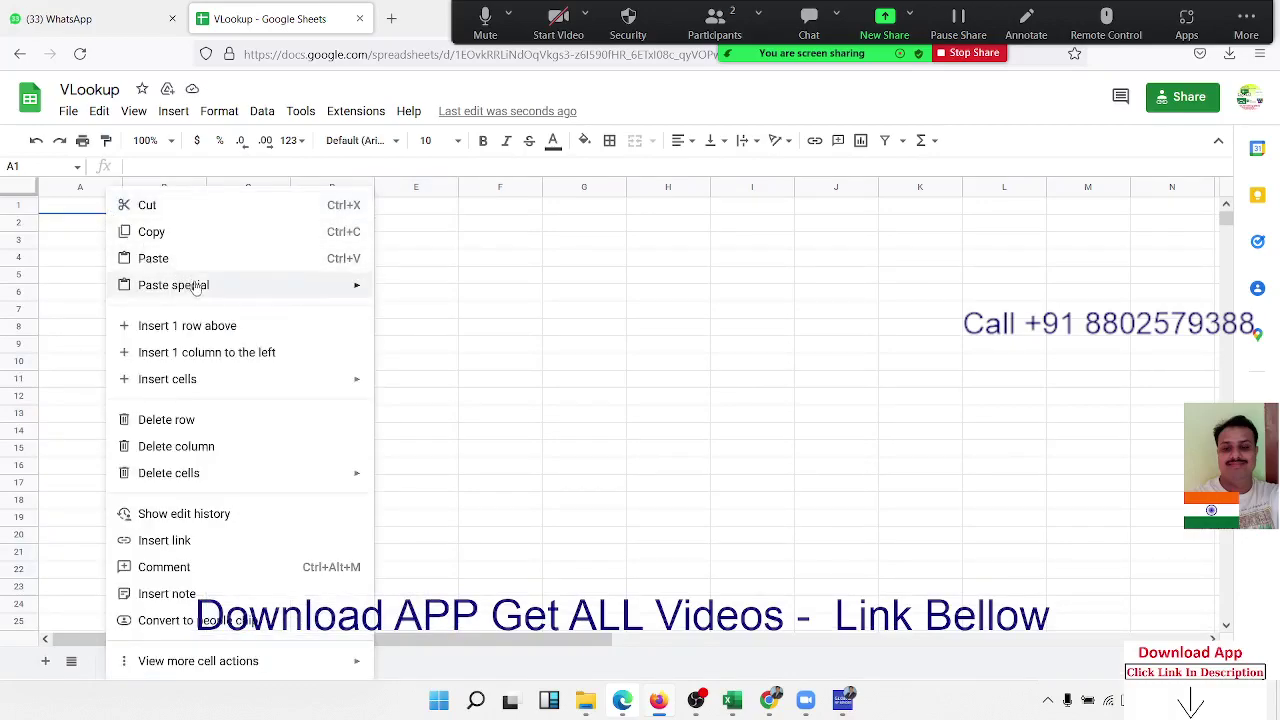
mouse_move(190, 285)
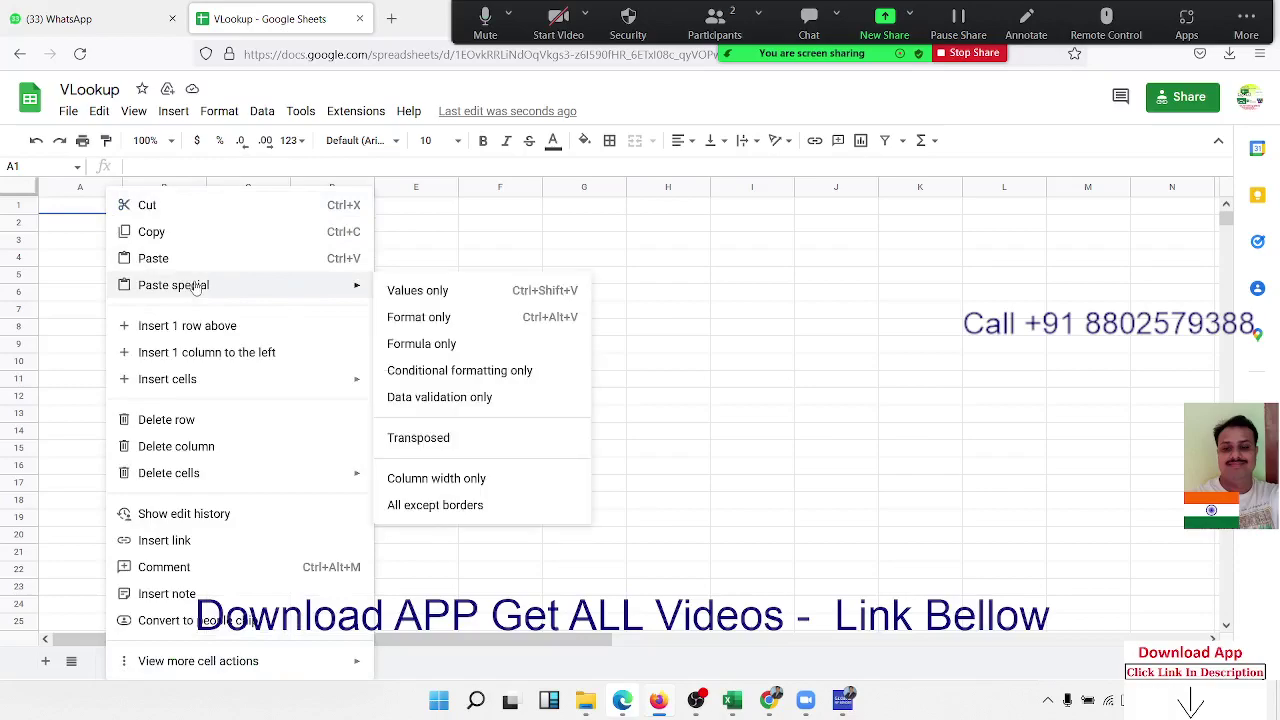
left_click(438, 440)
Enter ID 111 in B6 and the heading Amt in C5
left_click(366, 382)
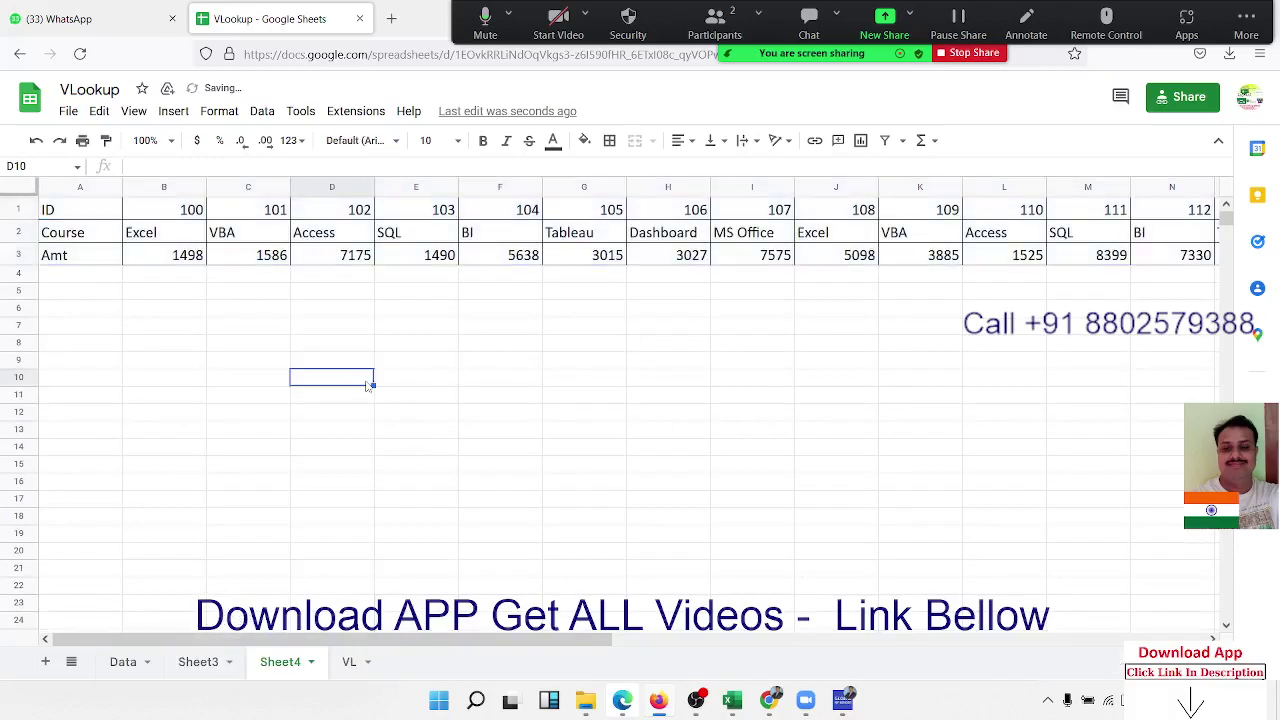
left_click(112, 292)
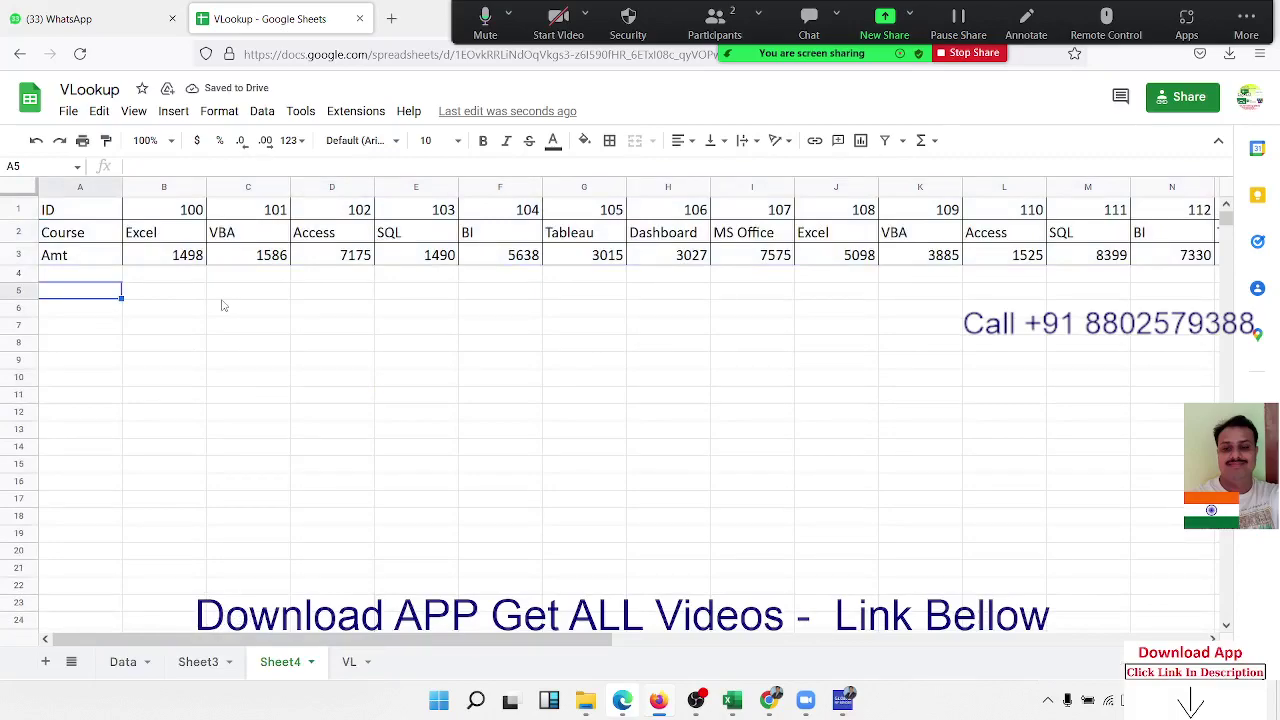
left_click(165, 303)
type("11")
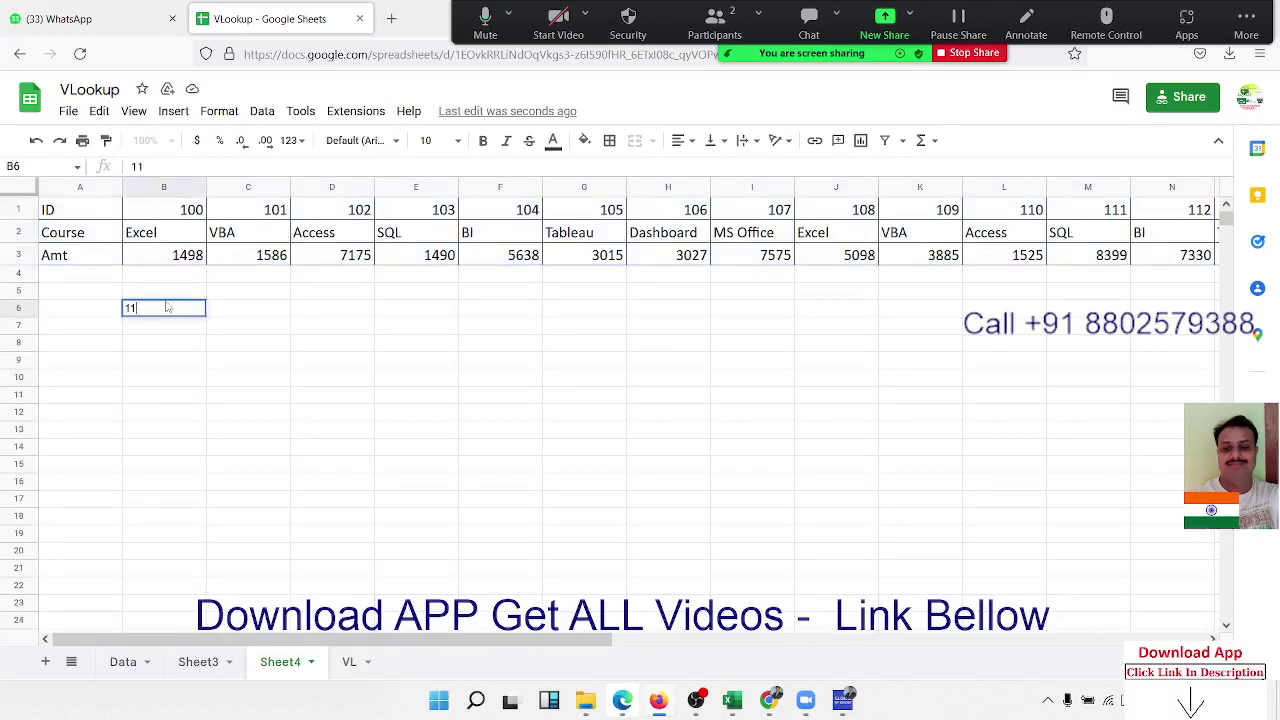
type("1")
key("Tab")
key("Up")
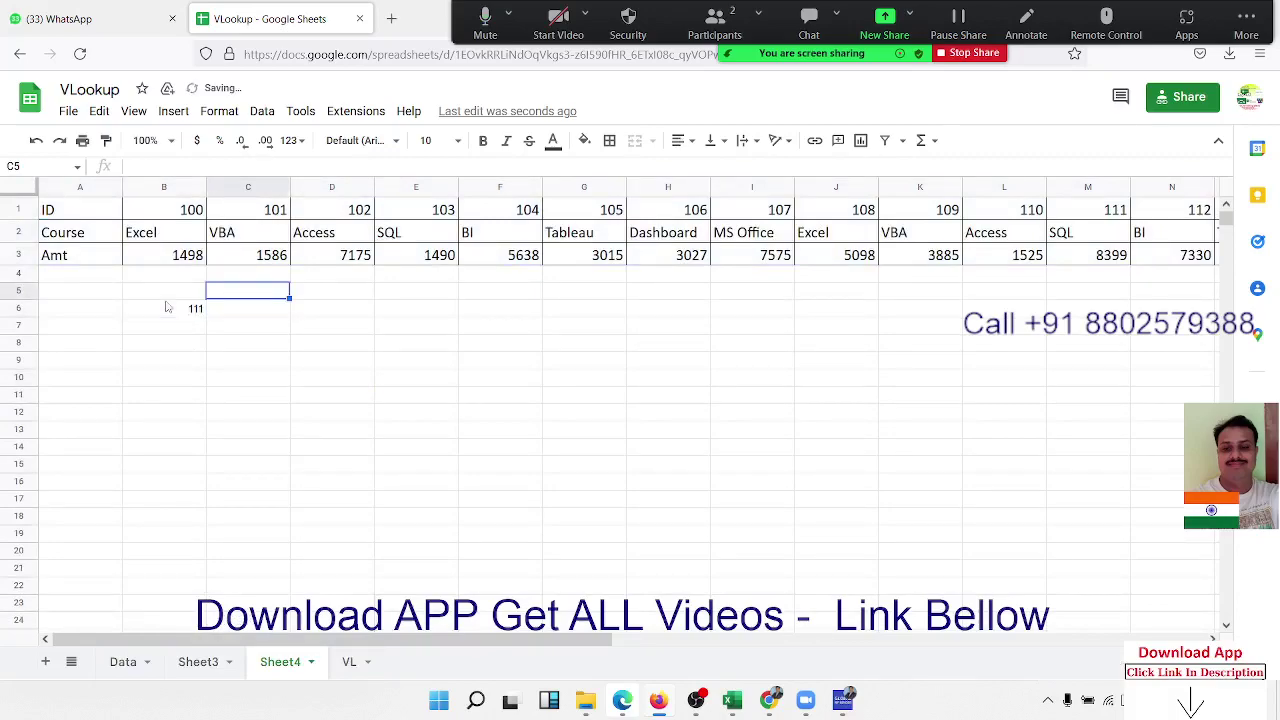
type("A")
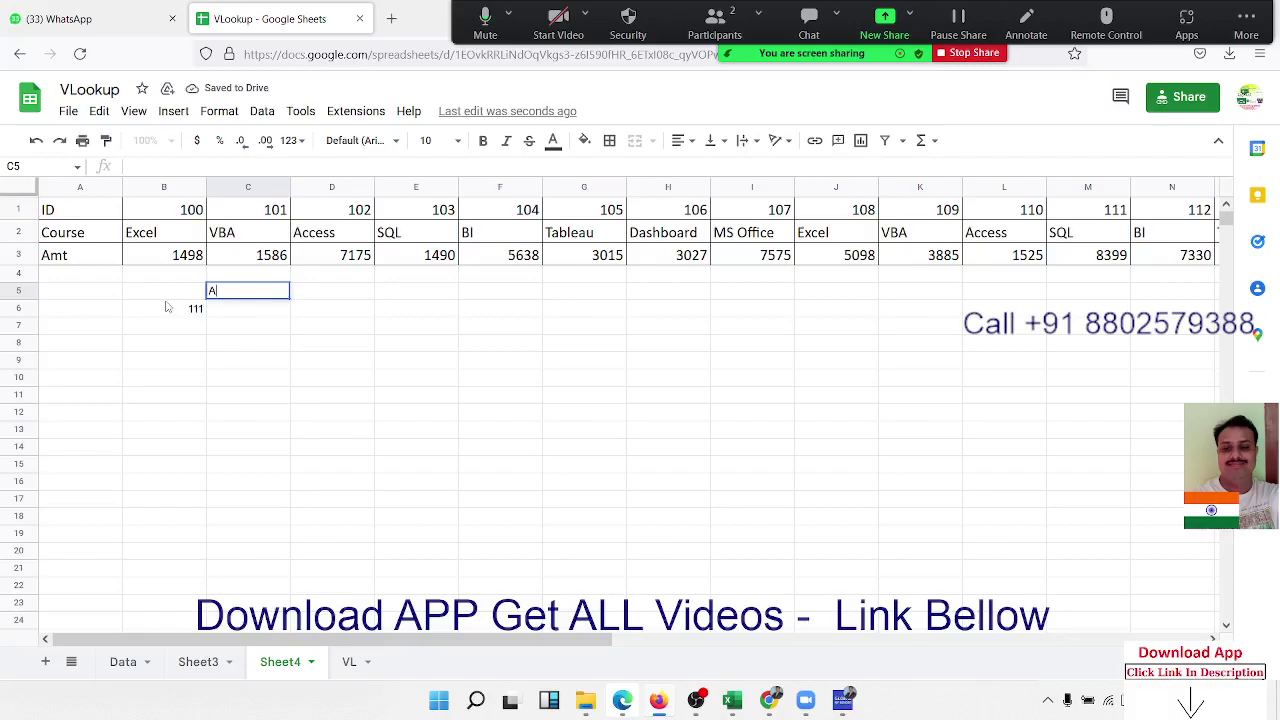
type("mt")
key("Return")
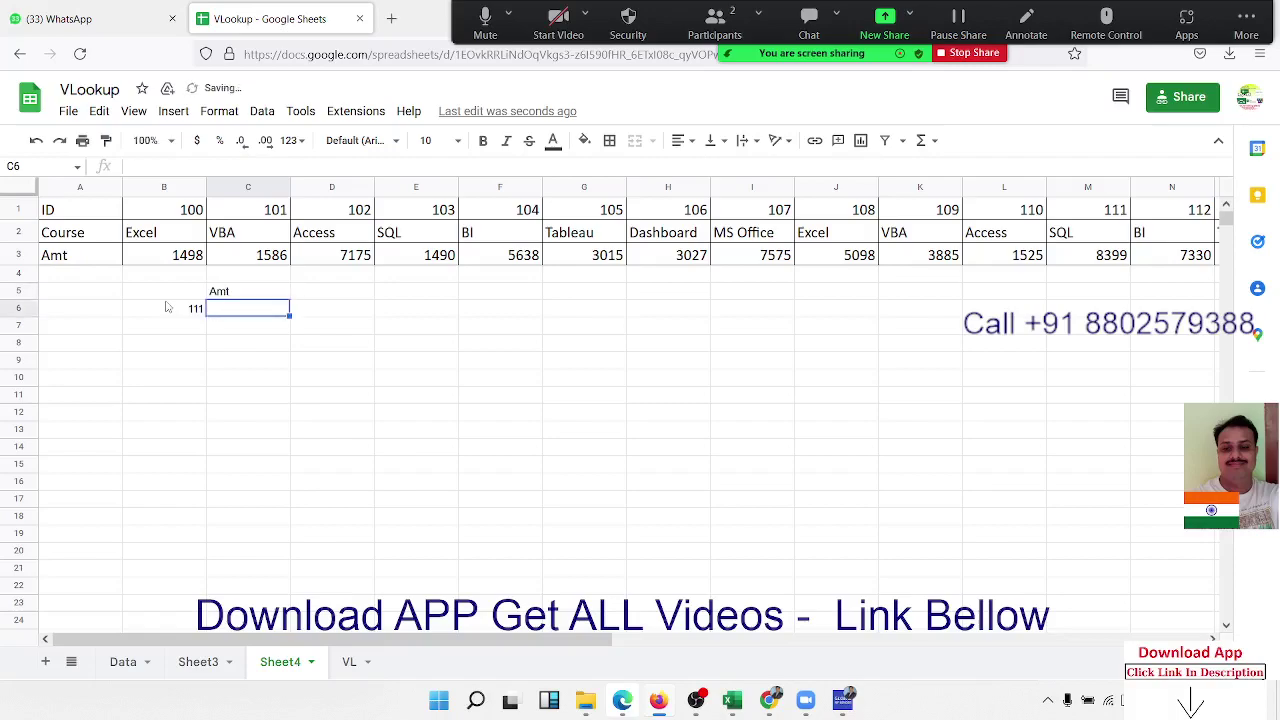
In C6, enter =HLOOKUP(B6,1:3,3,0) so it returns 8399 for ID 111
type("=")
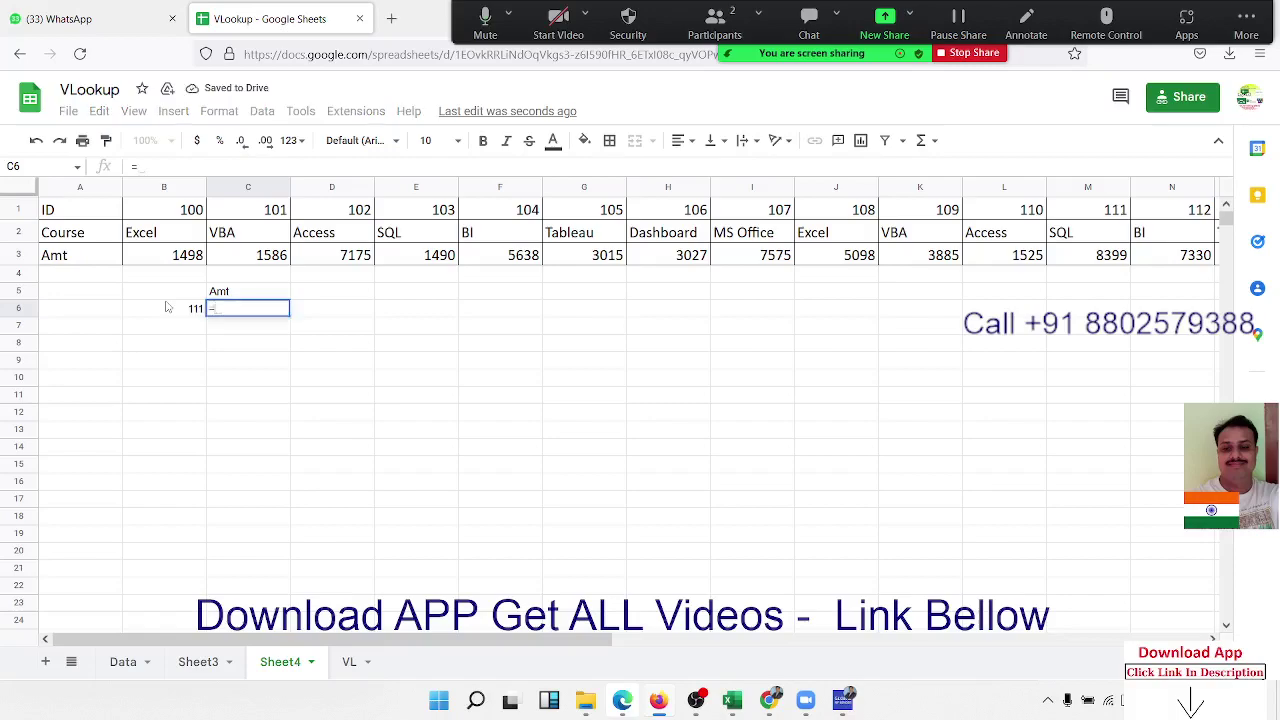
type("hl")
key("Tab")
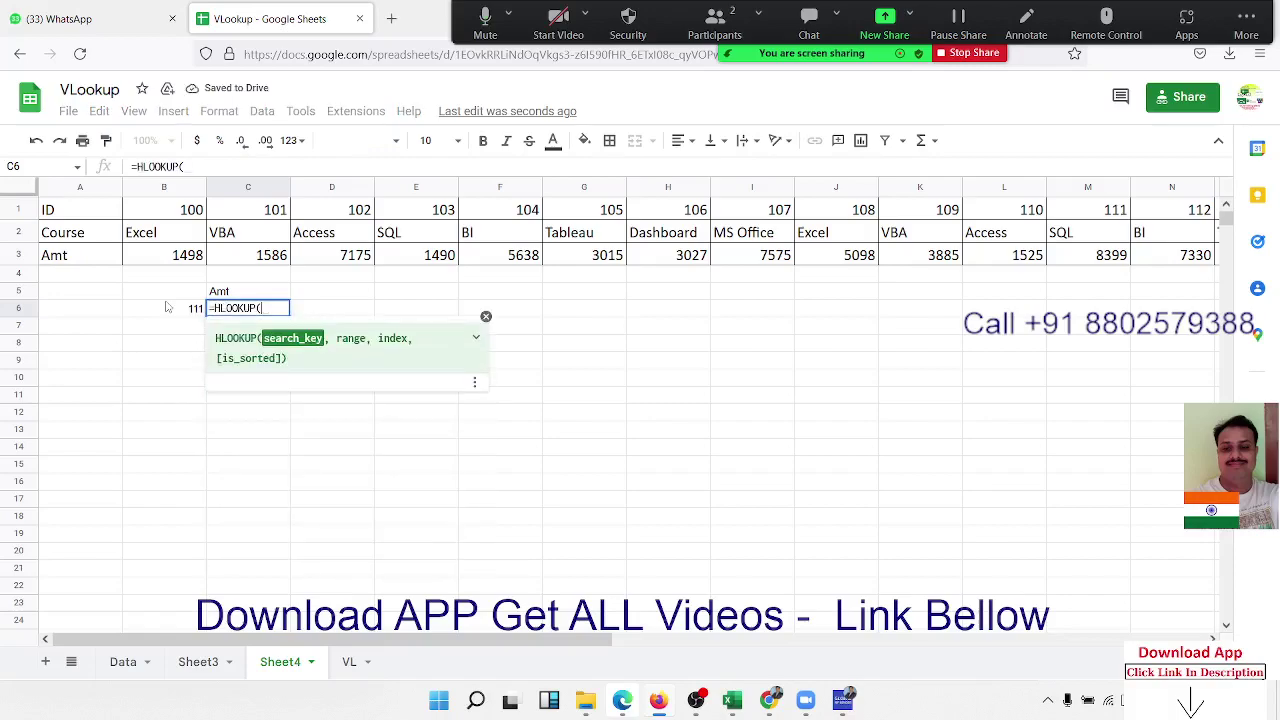
left_click(167, 307)
type(",")
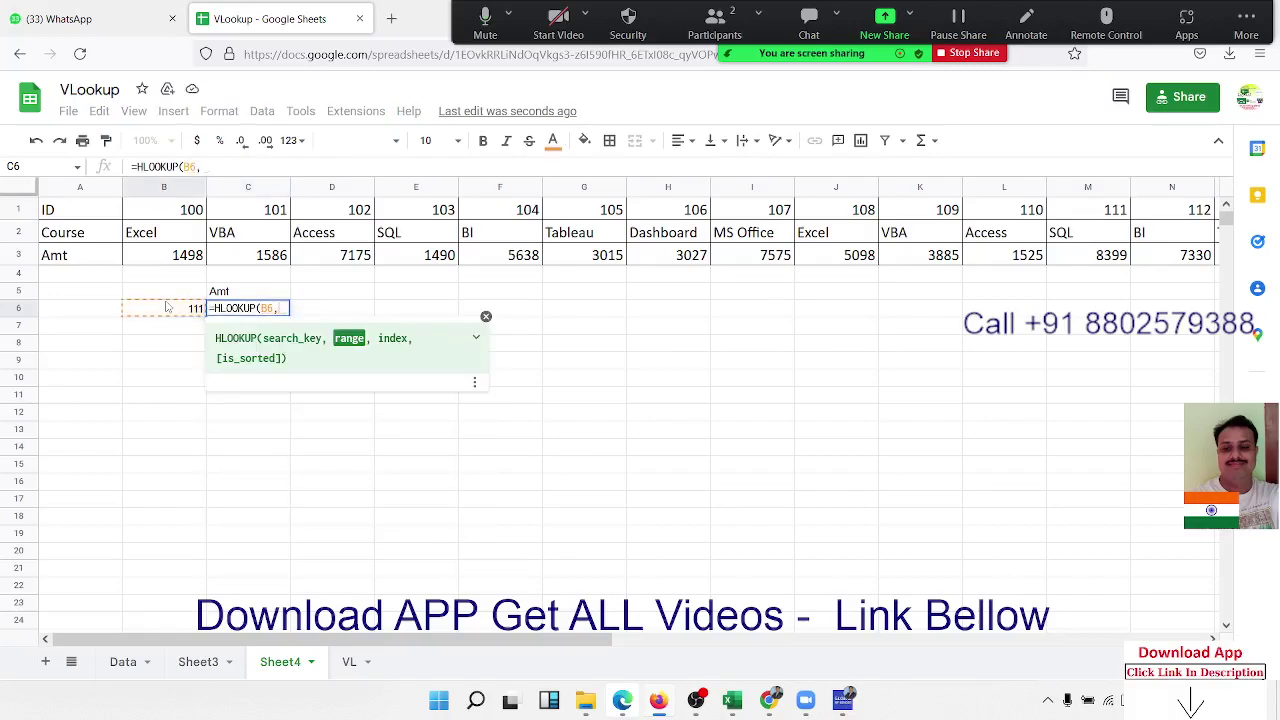
left_click(20, 212)
left_click_drag(20, 213, 12, 252)
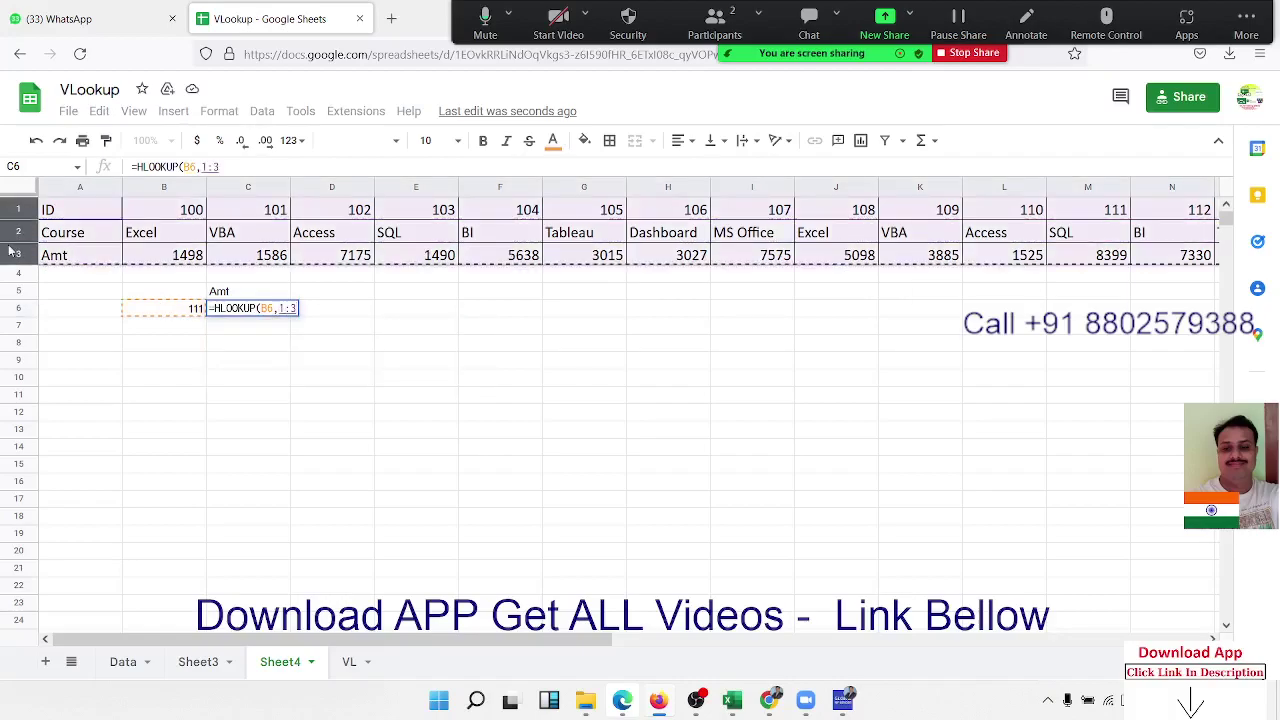
type(",")
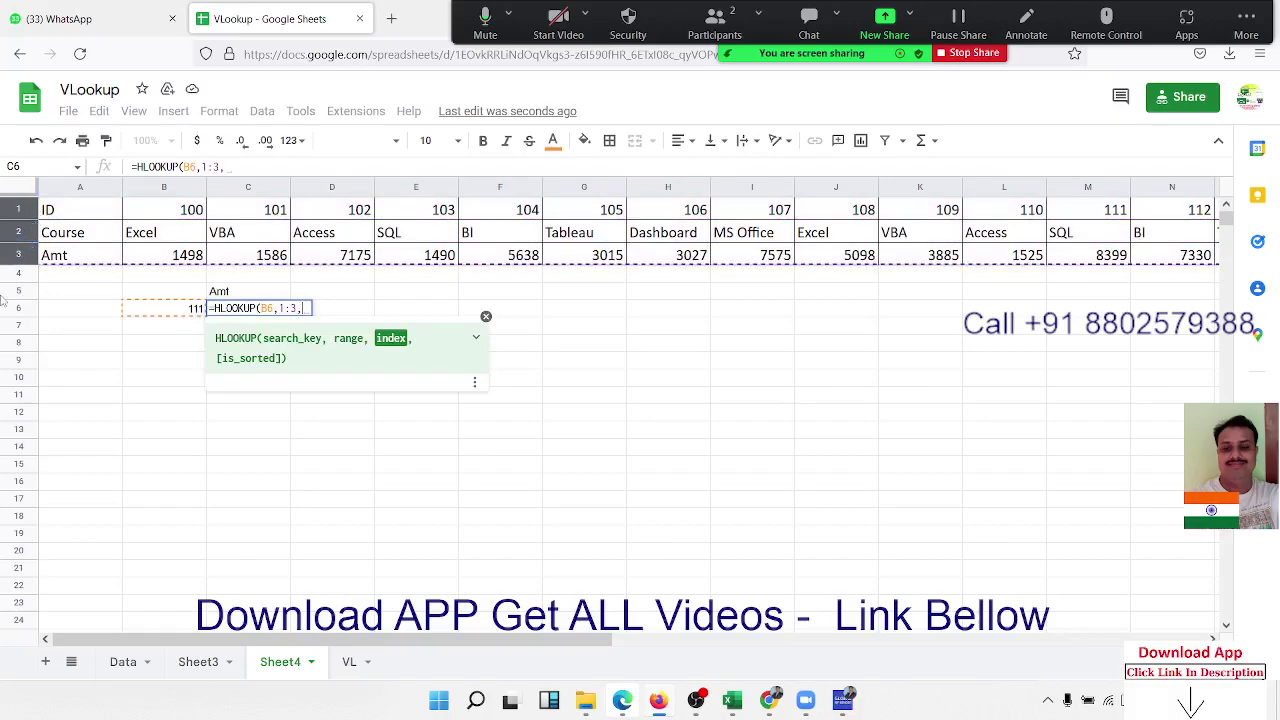
type("3,0")
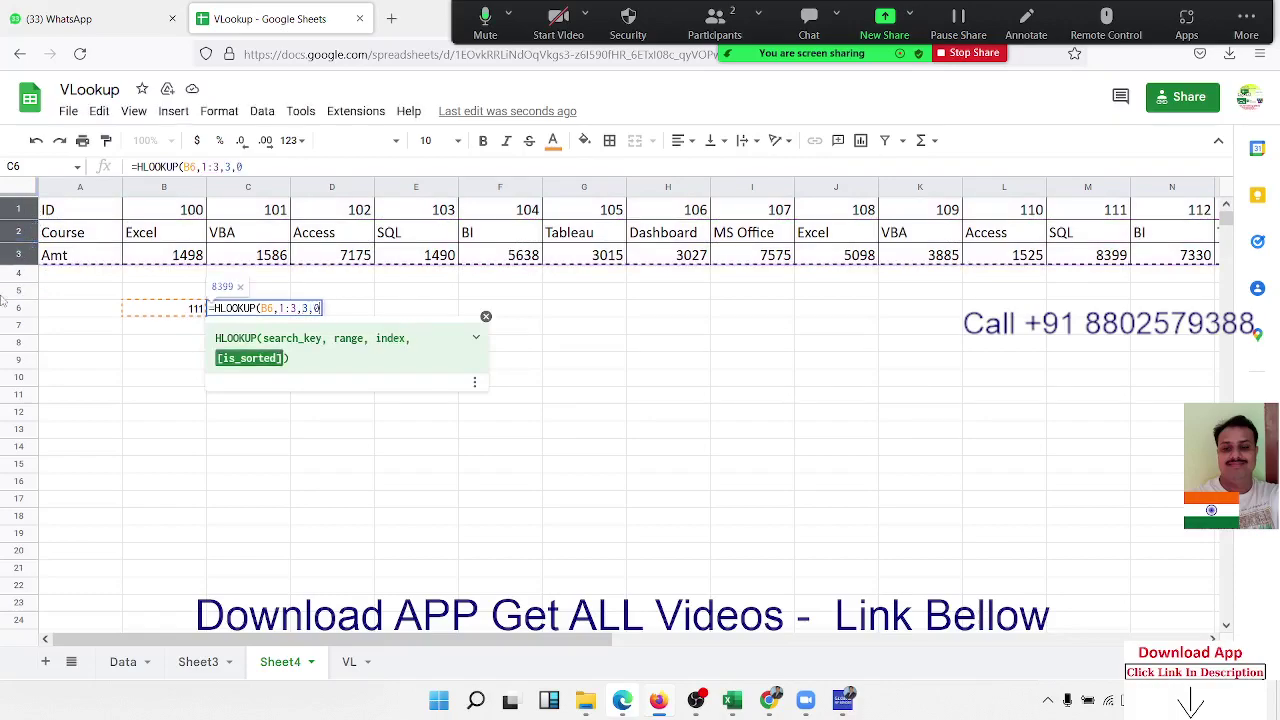
key("Return")
key("Up")
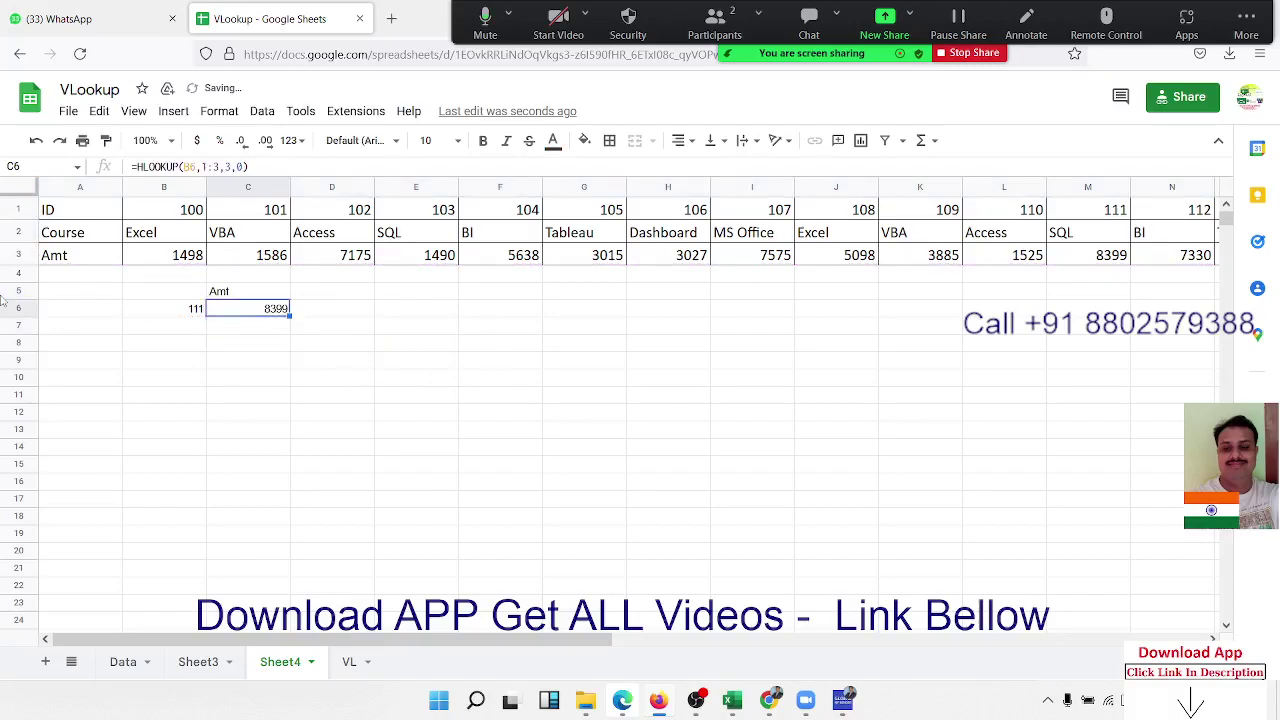
key("Down")
key("Left")
Enter IDs 112 and 101 in B7:B8, correcting a mistyped entry
type("1")
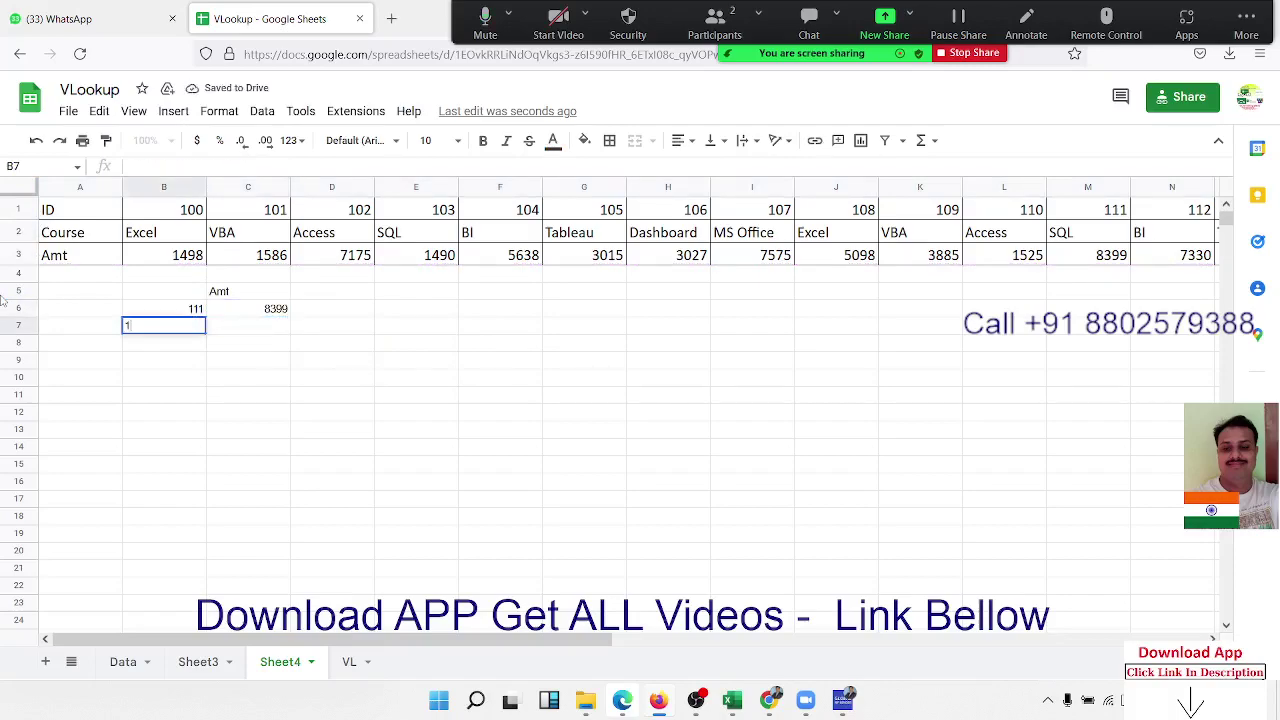
type("2")
key("Return")
type("63")
key("Return")
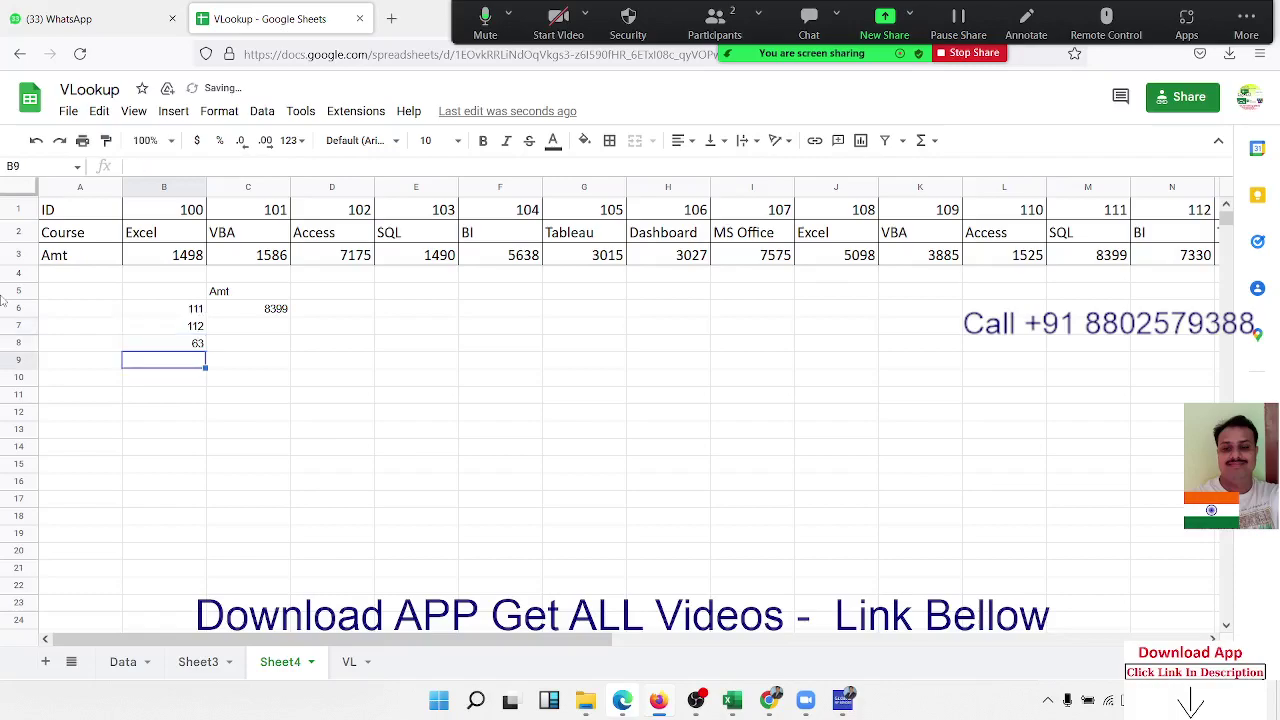
key("Up")
type("101")
key("Return")
Lock C6's HLOOKUP rows as $1:$3 and auto-fill C7:C8 with 7330 and 1586
left_click(258, 290)
left_click(262, 308)
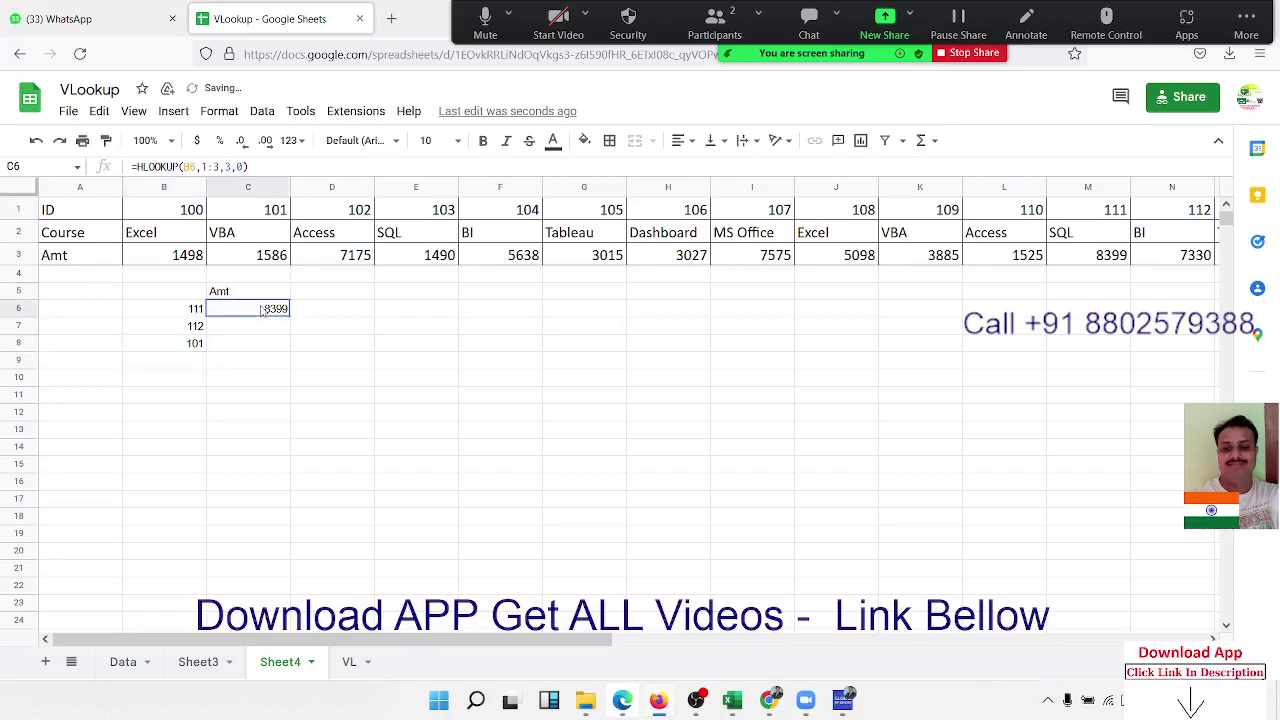
left_click(212, 167)
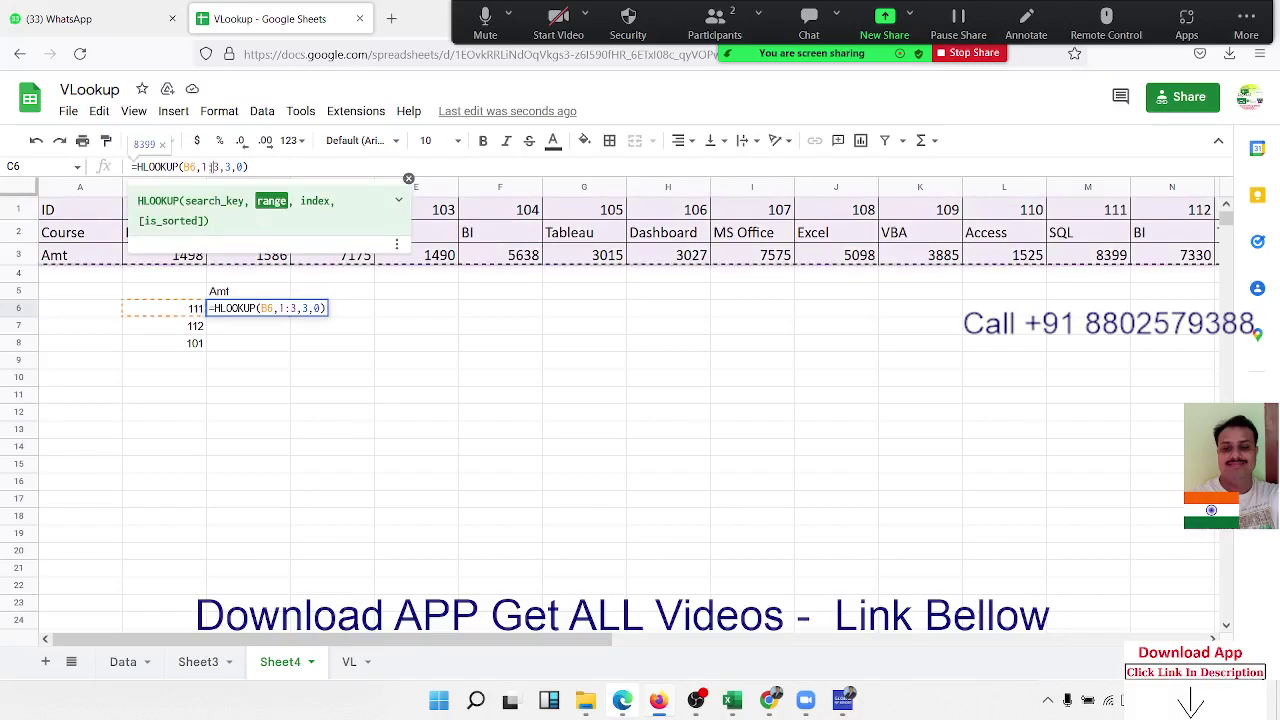
key("F4")
left_click(186, 166)
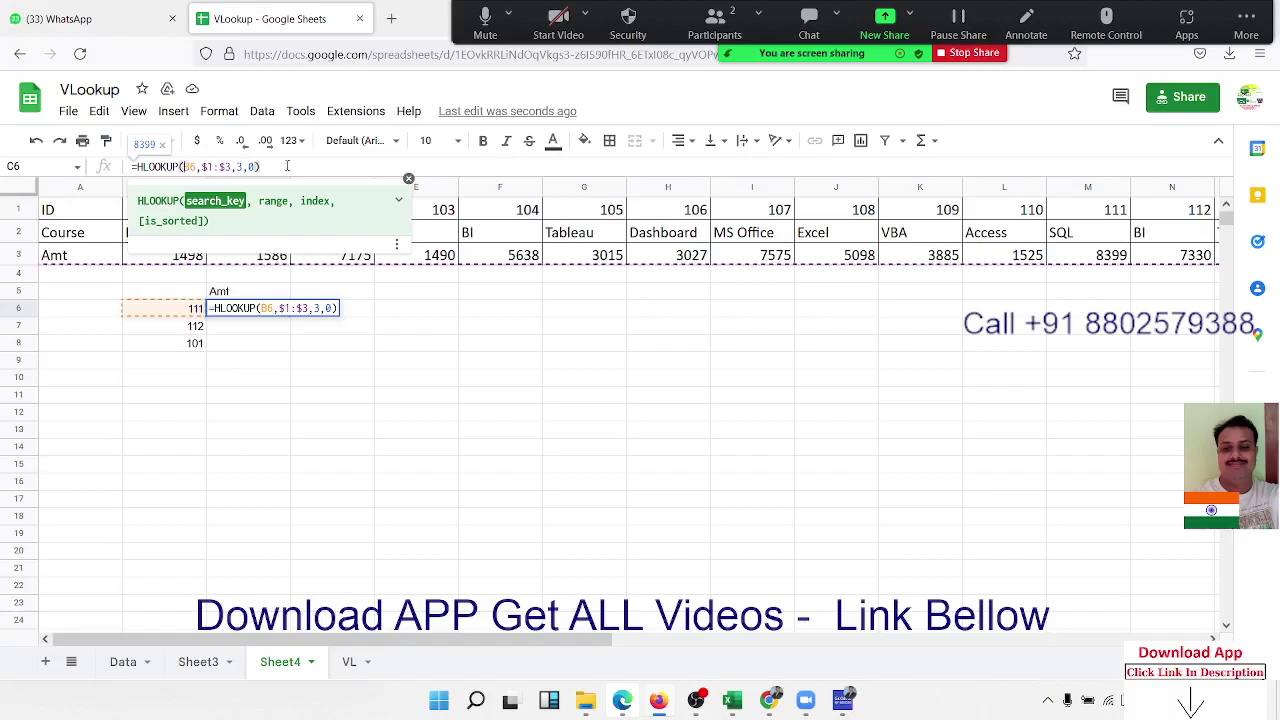
key("Return")
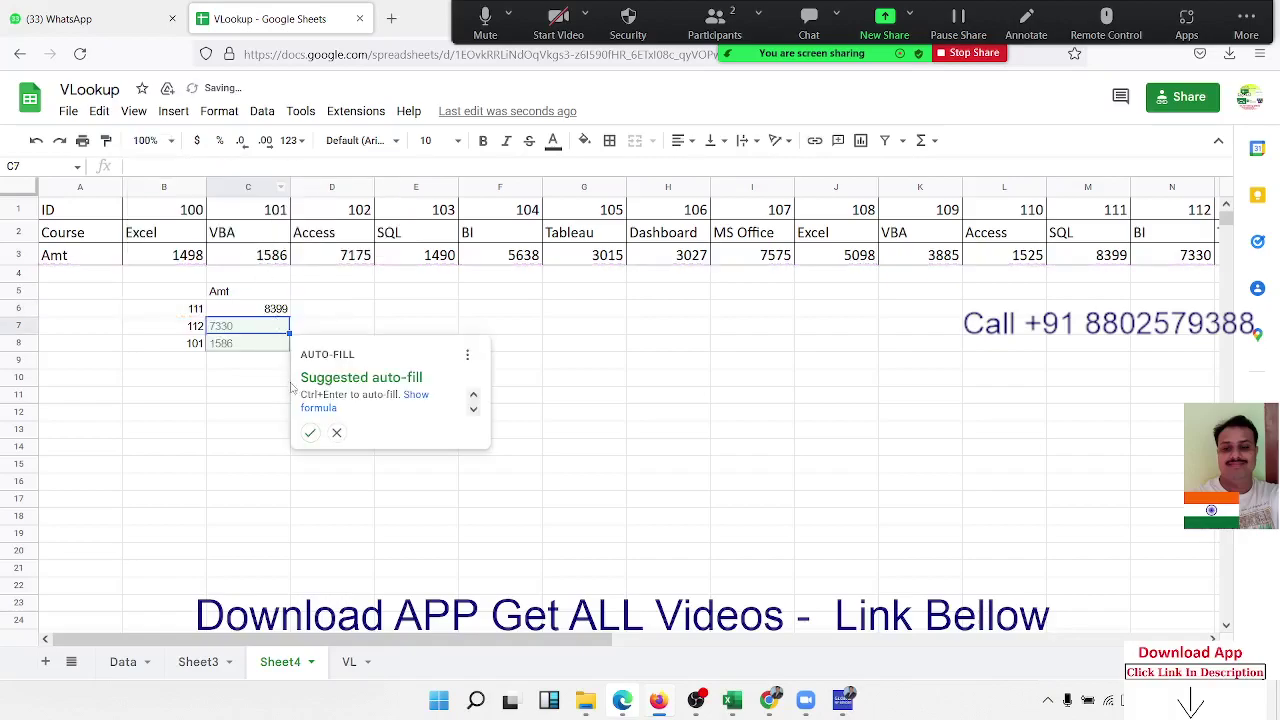
left_click(310, 432)
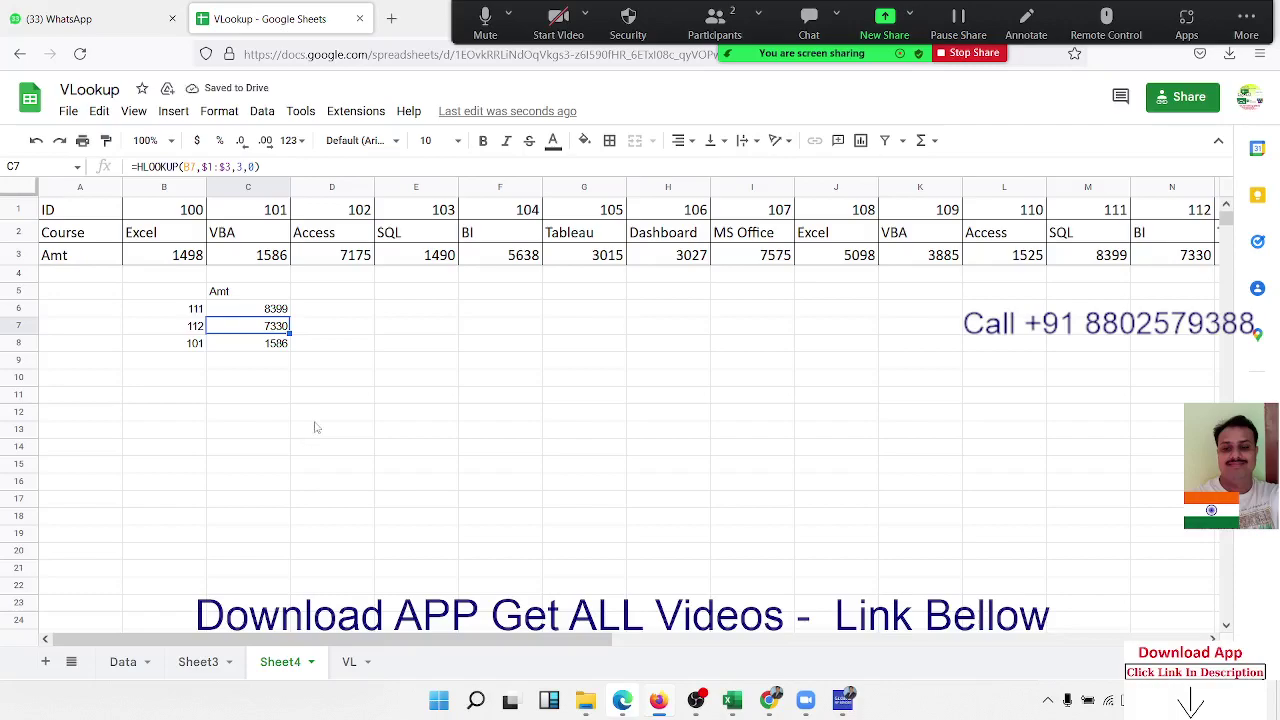
left_click(270, 310)
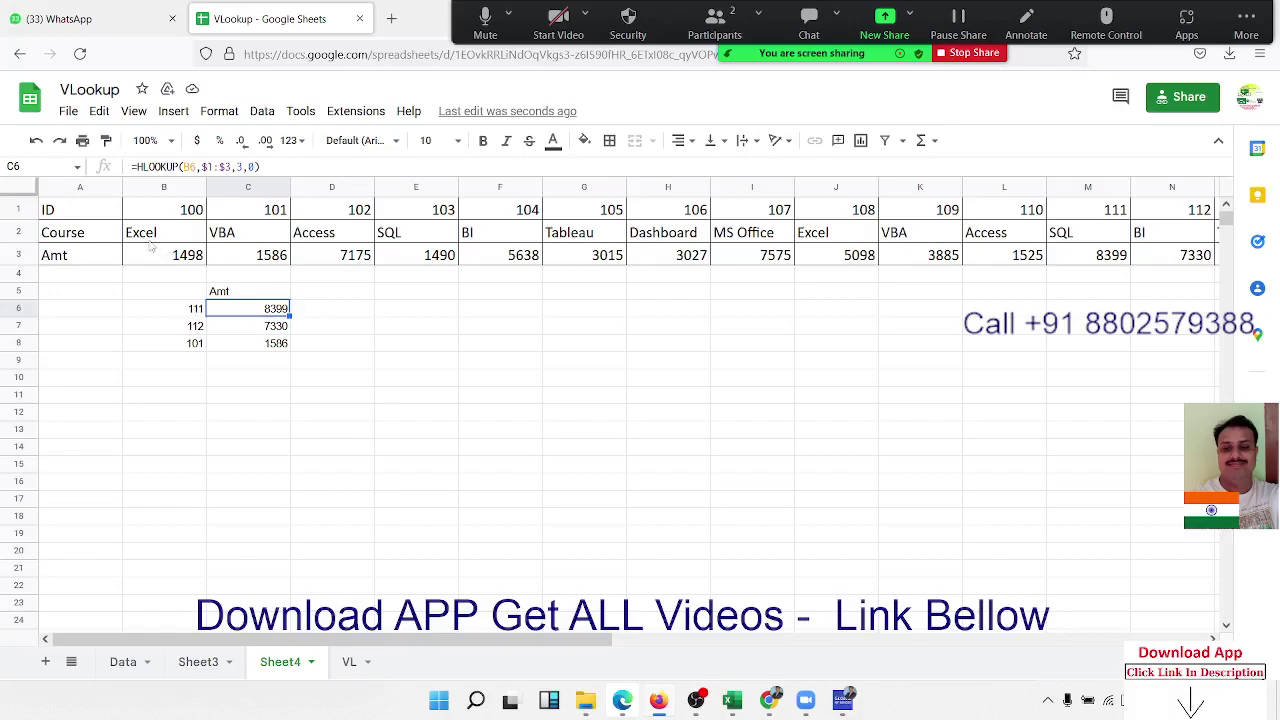
Add the heading Course in D5
left_click(100, 212)
left_click(315, 295)
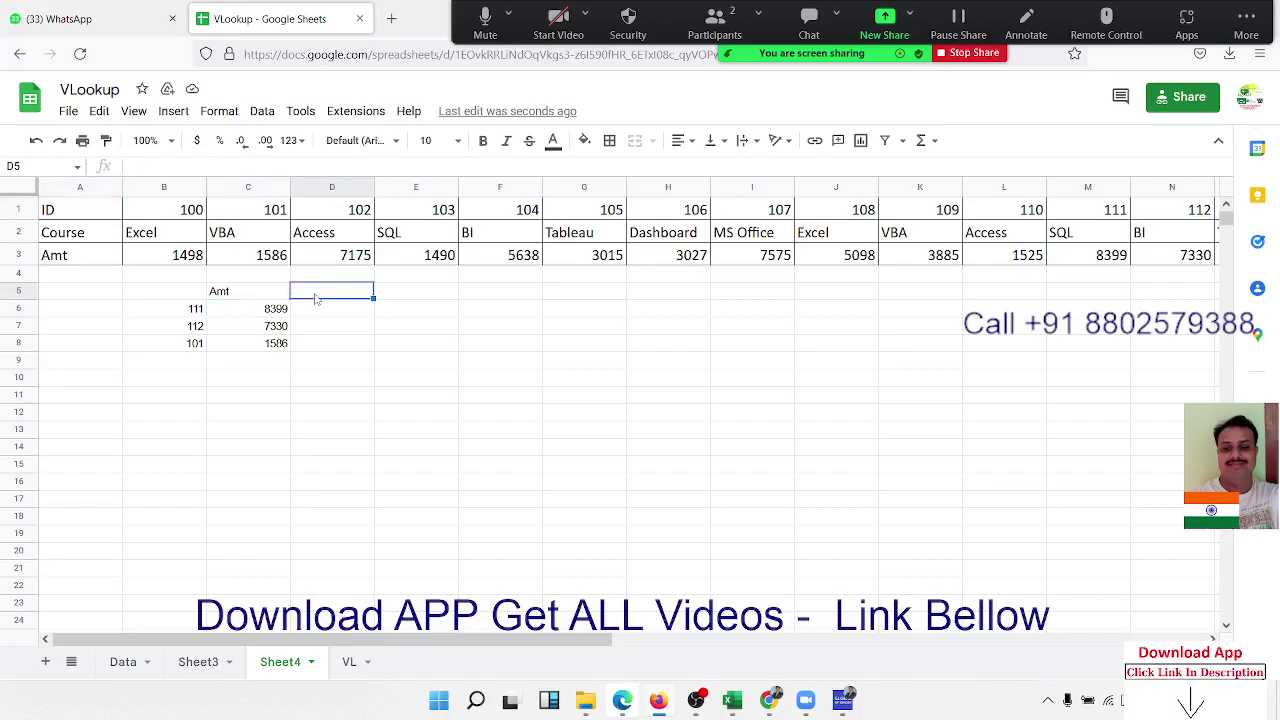
type("Cou")
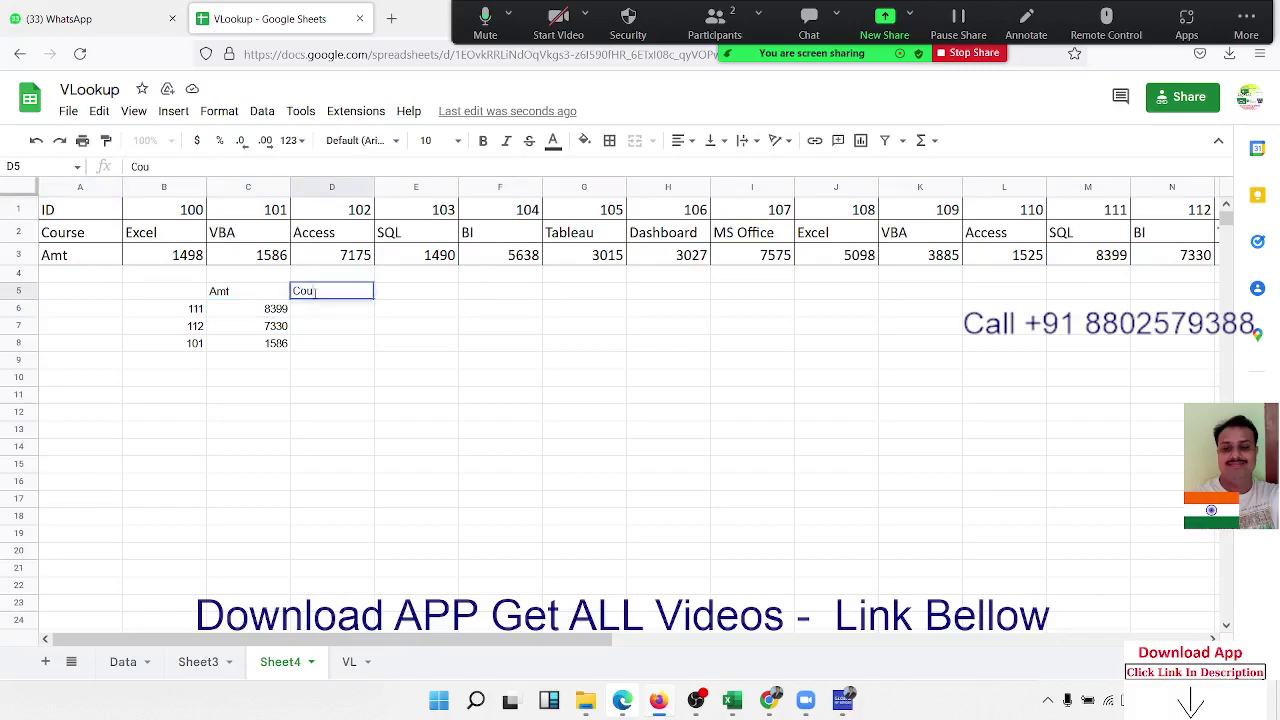
type("rse")
key("Return")
type("=")
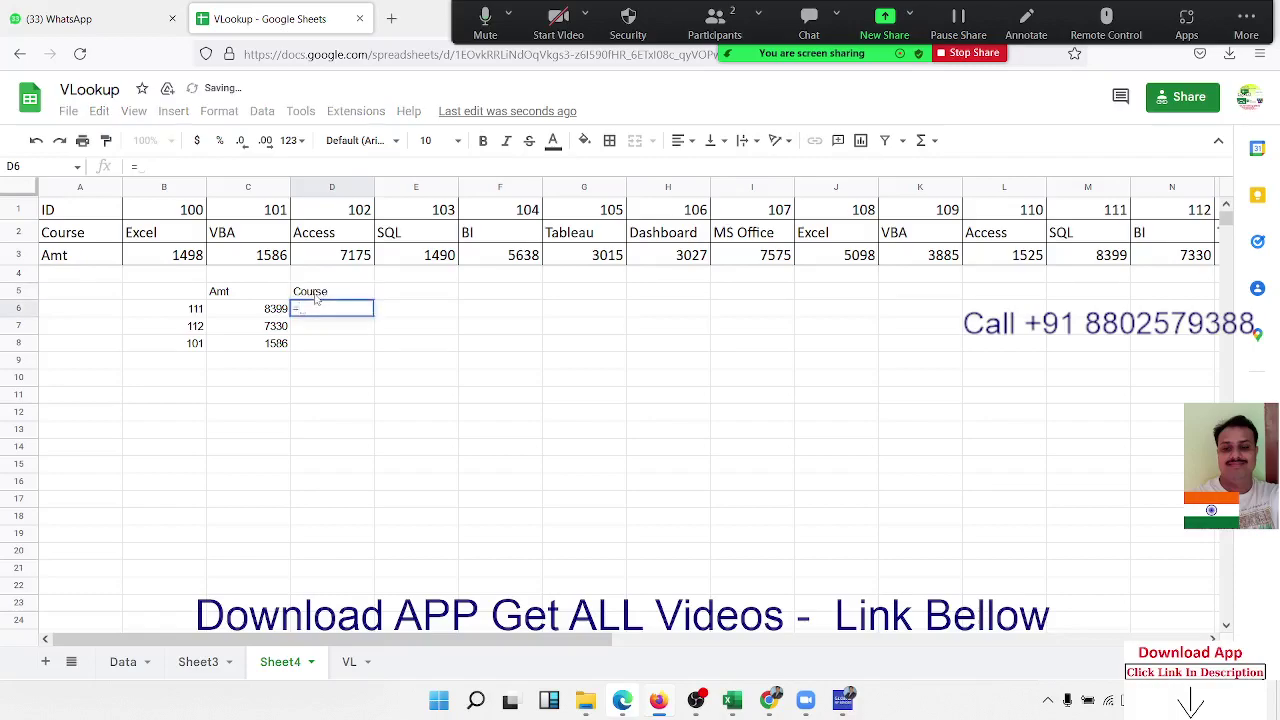
type("hl")
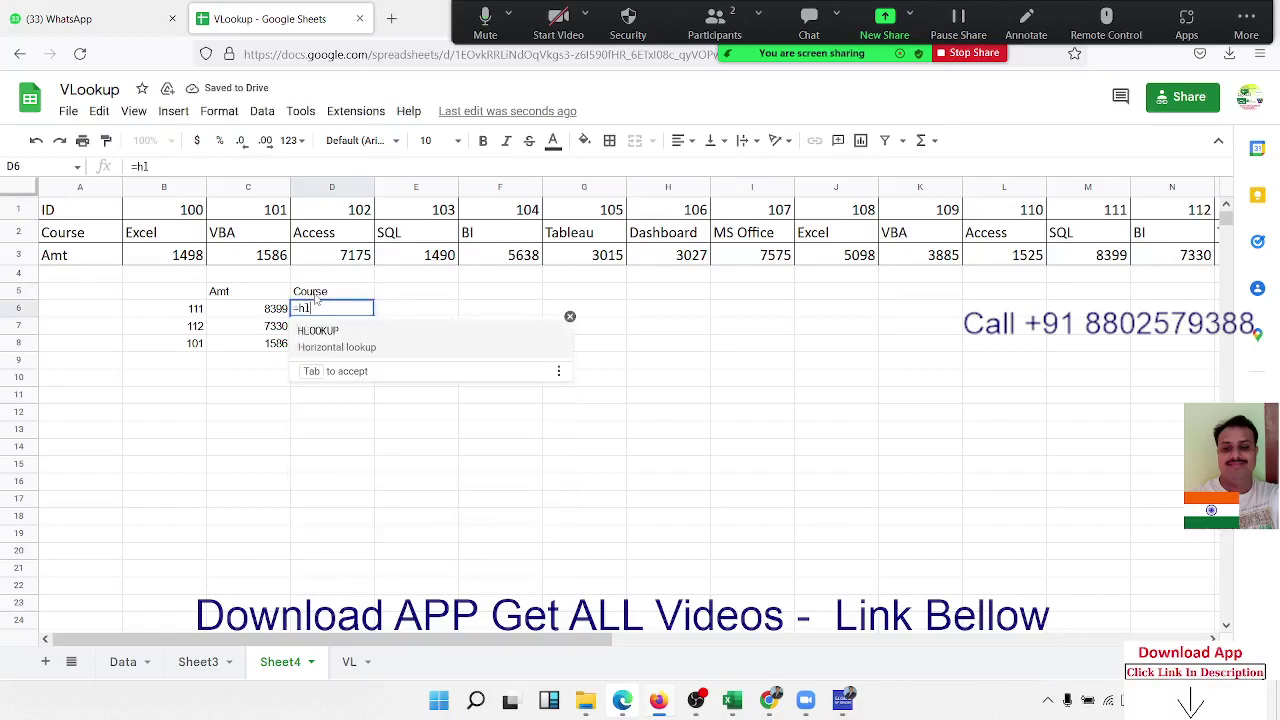
key("Escape")
key("Left")
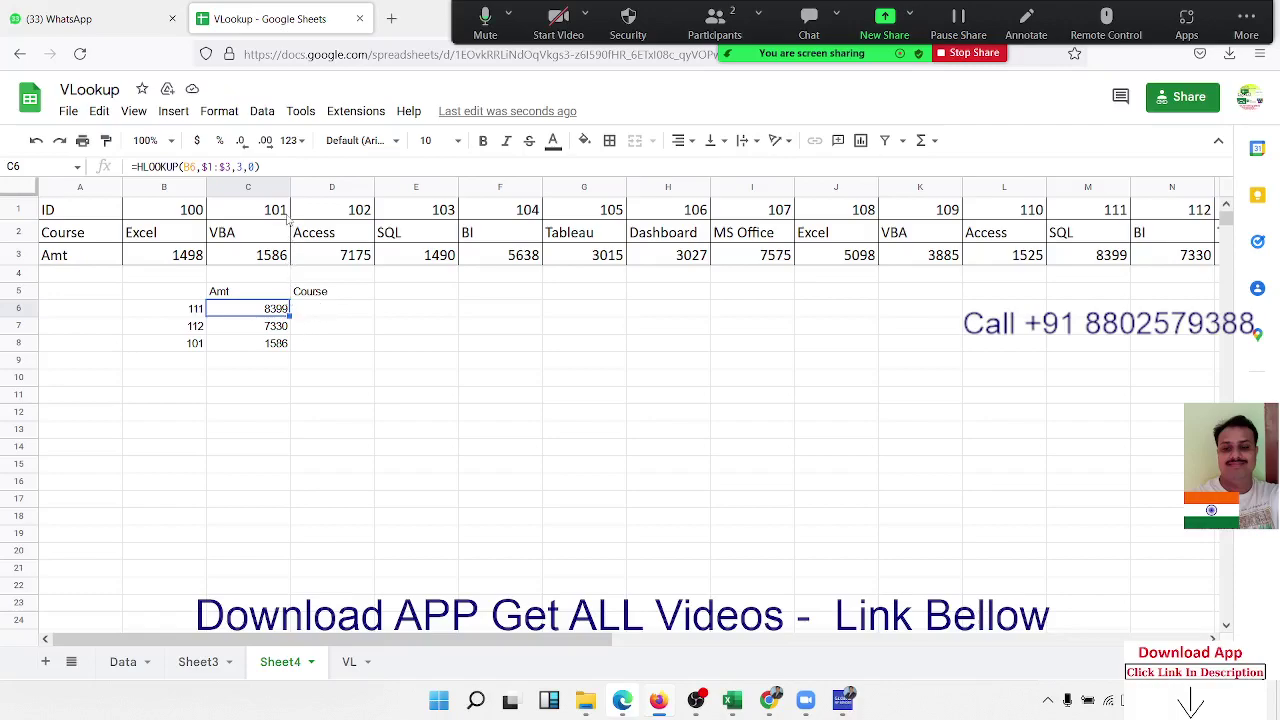
key("F2")
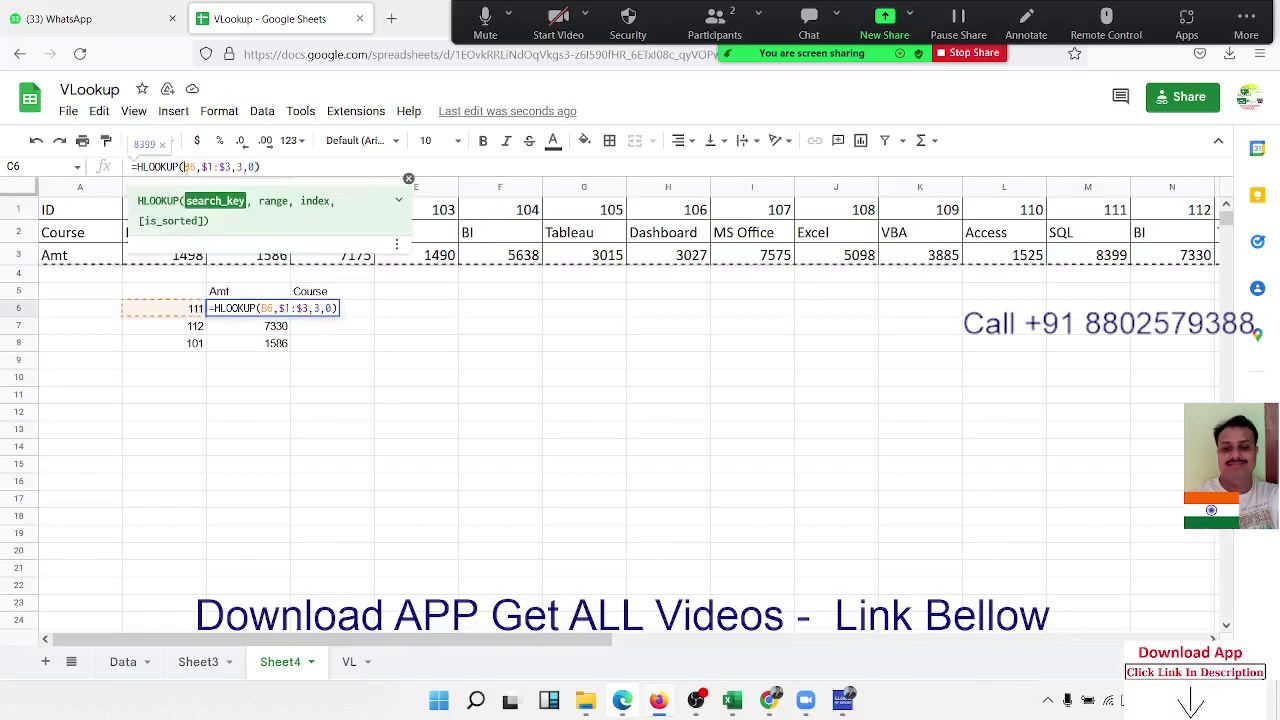
type("$")
key("Return")
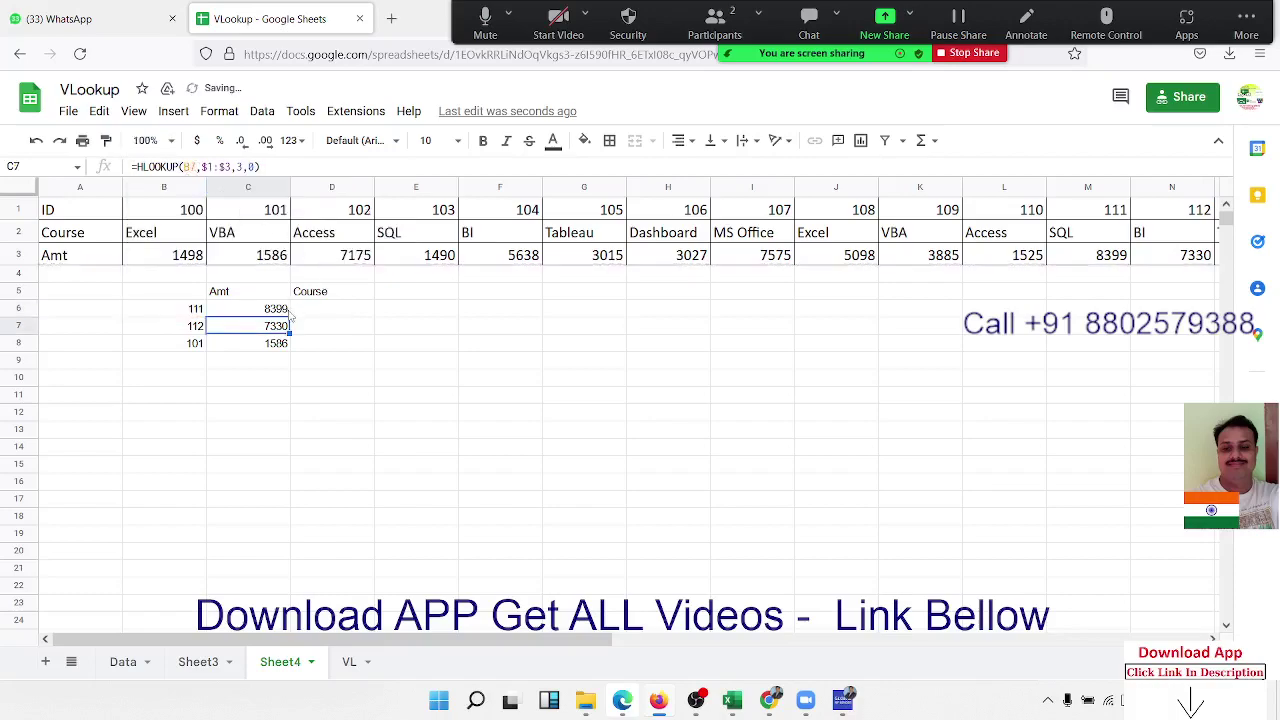
Copy C6's HLOOKUP to D6 with row index 2, auto-filling D7:D8 to show SQL, BI, VBA
left_click(284, 311)
left_click_drag(290, 317, 329, 316)
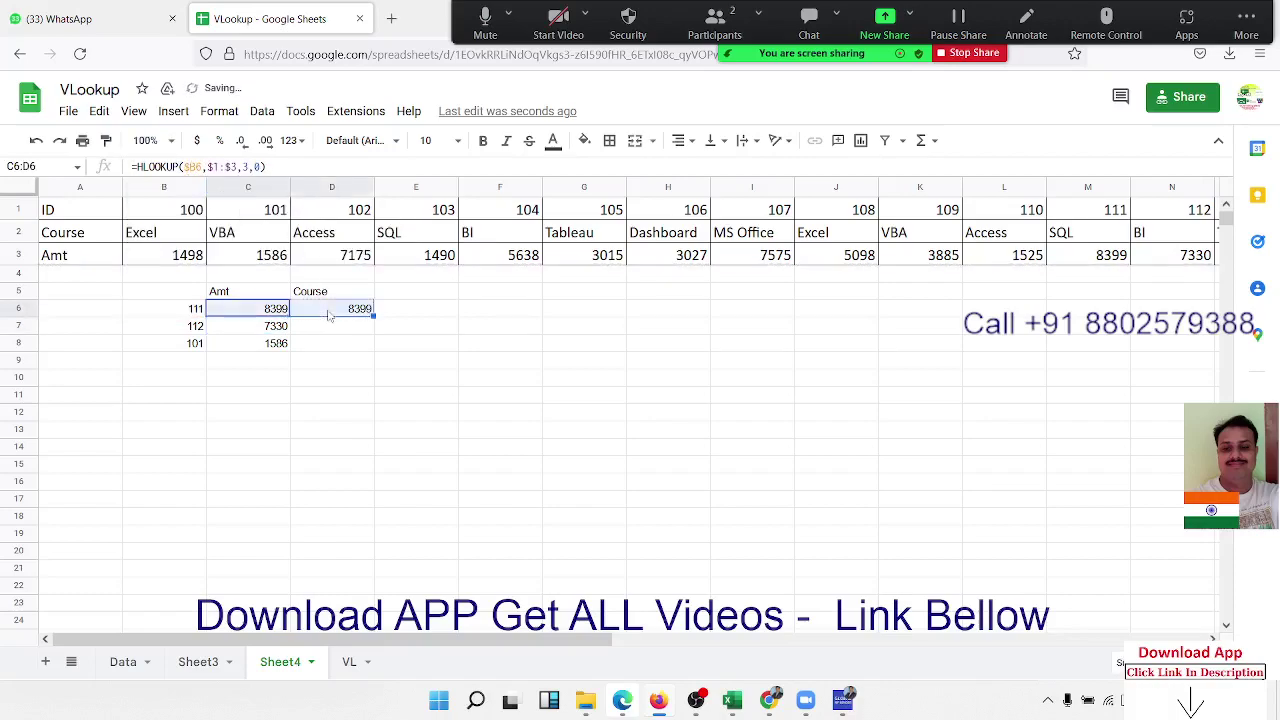
double_click(329, 316)
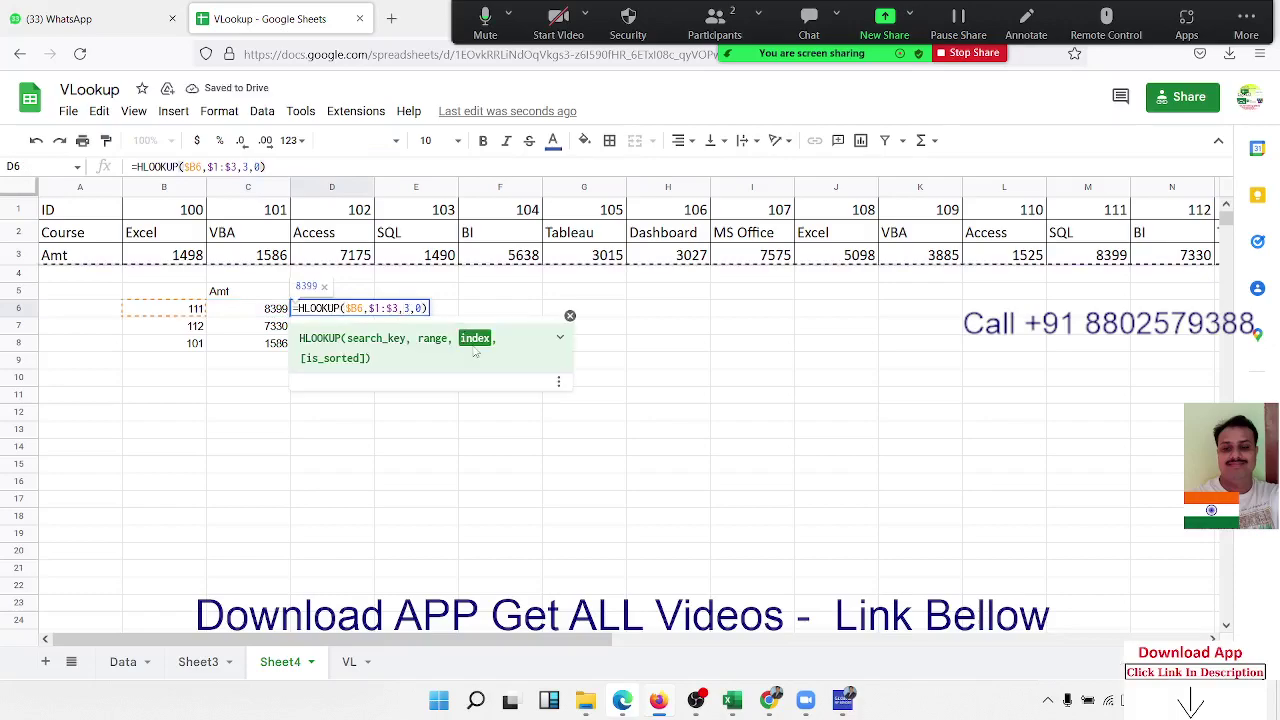
key("Delete")
type("2")
key("Return")
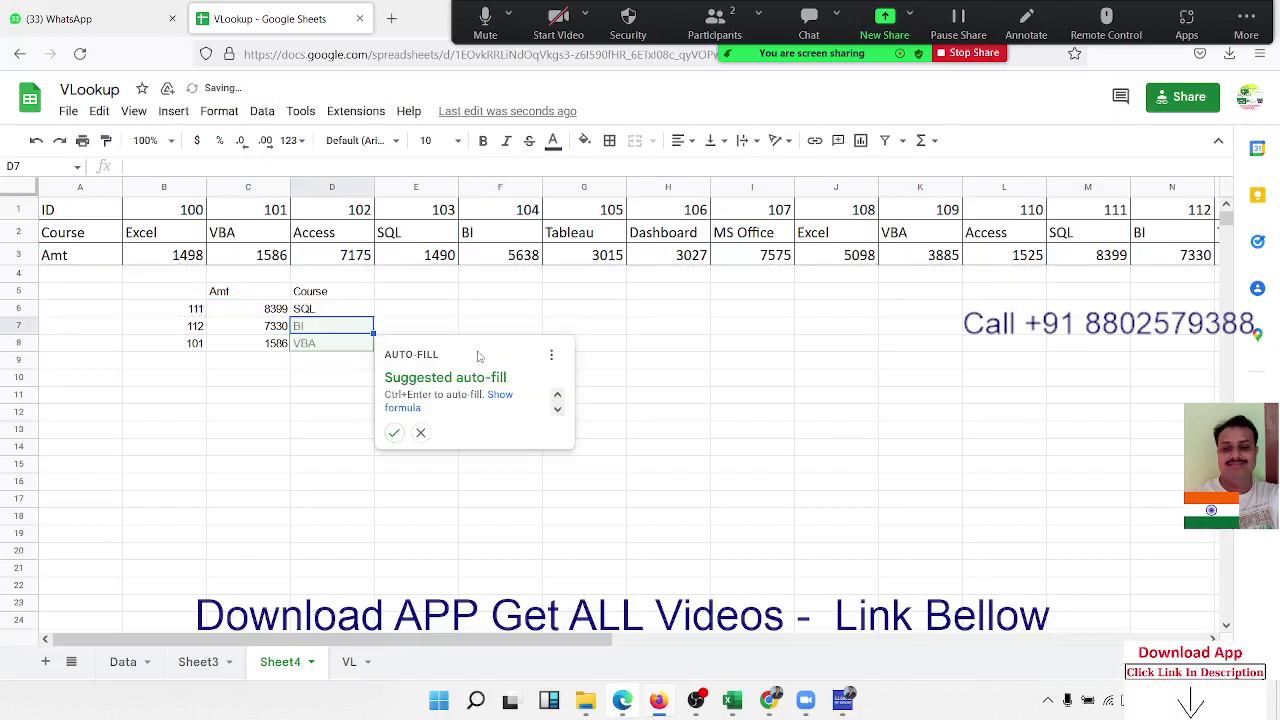
left_click(394, 432)
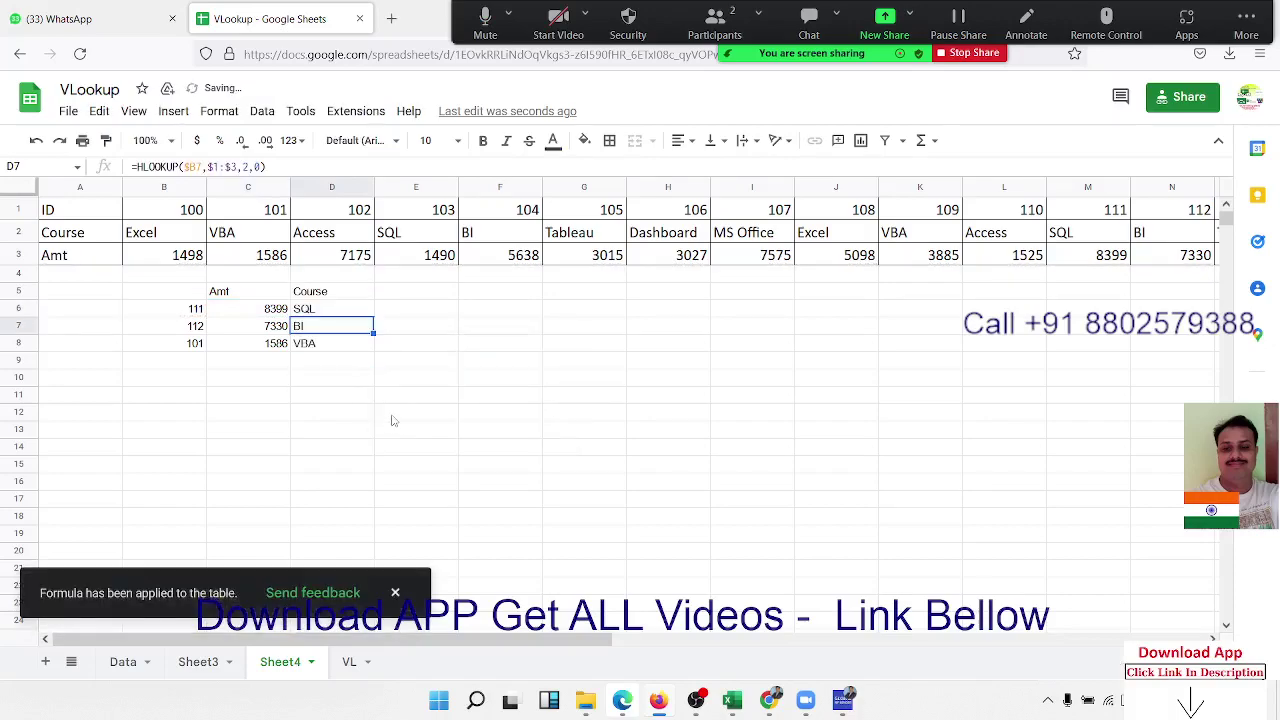
left_click(326, 310)
left_click(325, 326)
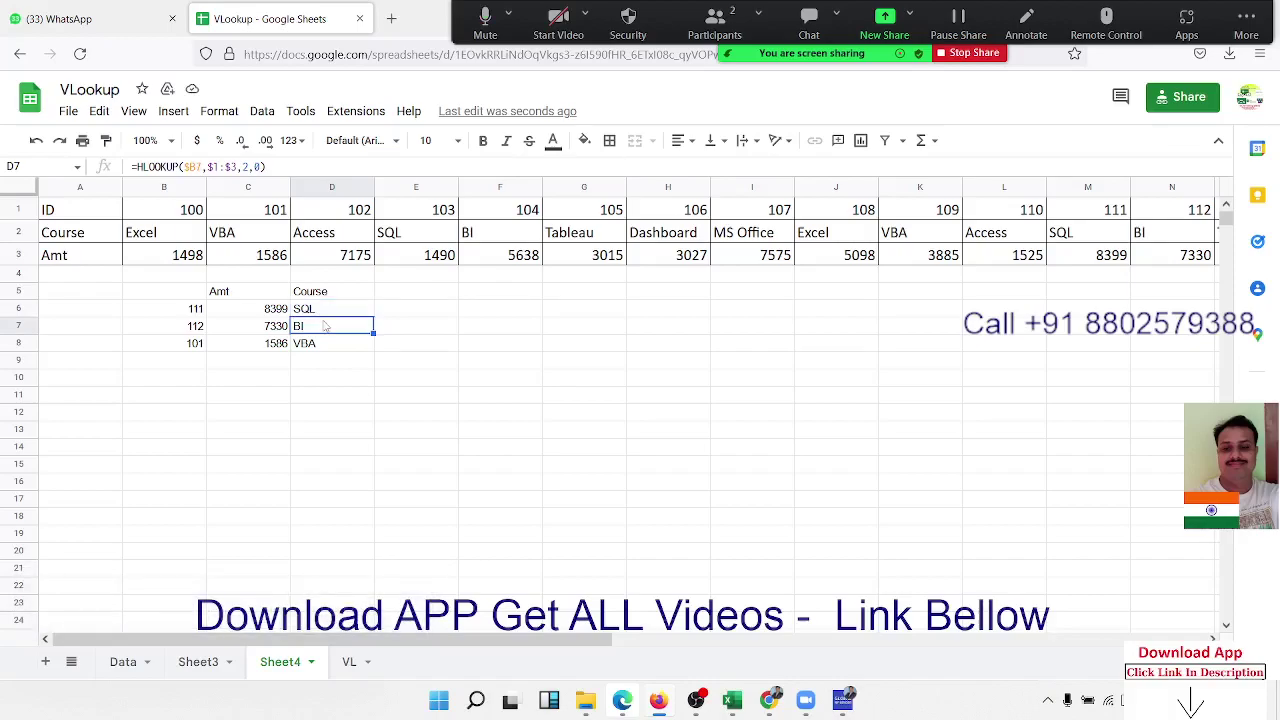
Review Sheet4's HLOOKUP results for IDs 111, 112 and 101 by selecting cells, rows and columns
left_click_drag(80, 274, 86, 346)
left_click_drag(389, 302, 593, 301)
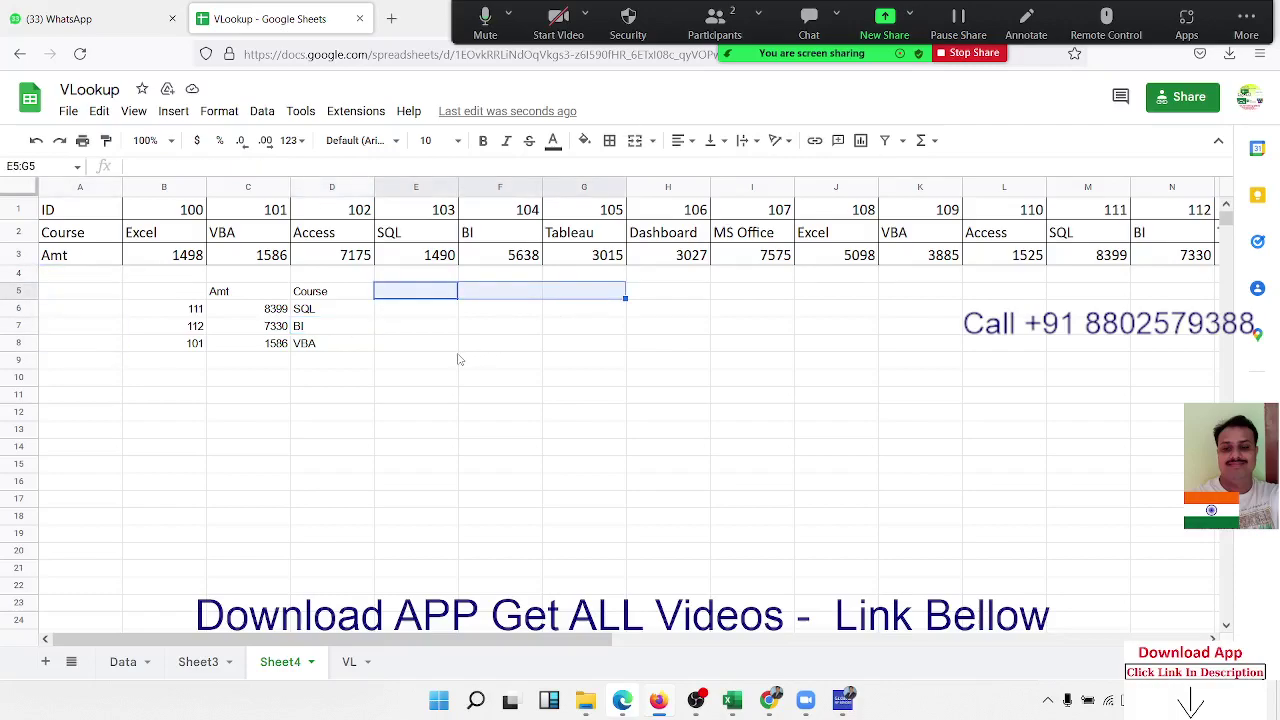
left_click(238, 314)
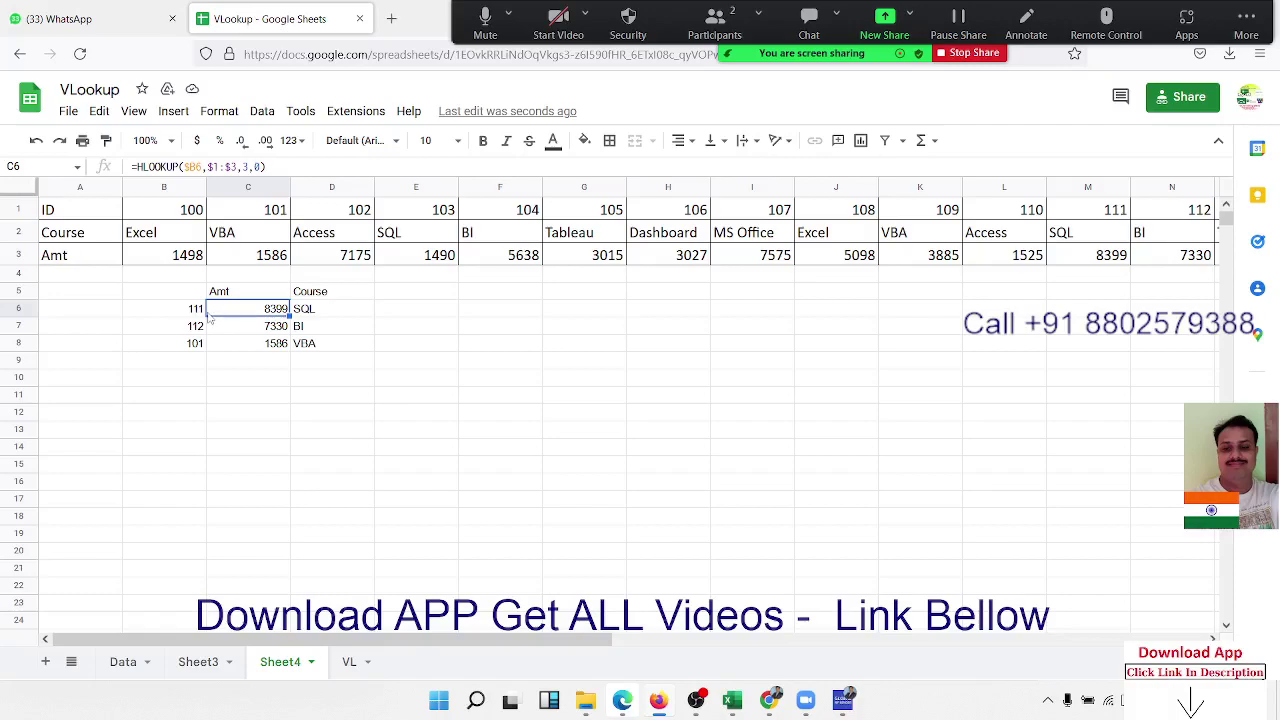
left_click(263, 352)
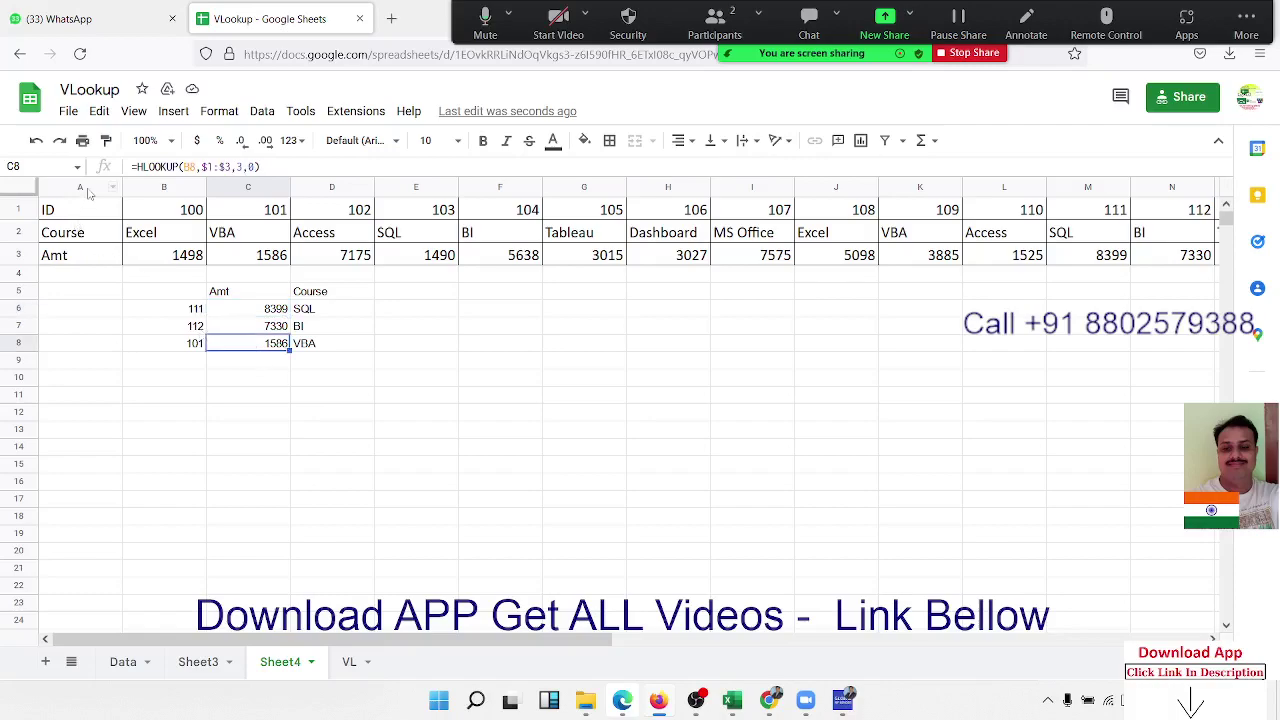
left_click_drag(85, 187, 690, 187)
left_click(517, 333)
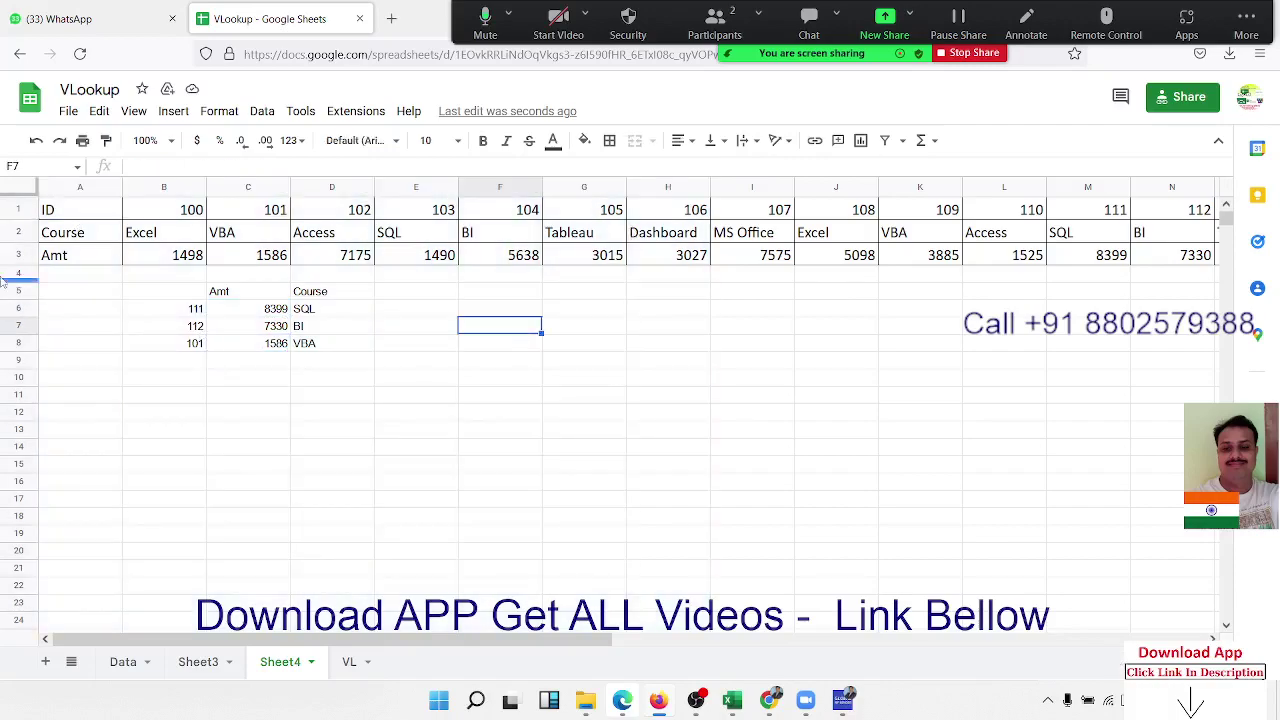
left_click(18, 209)
left_click(81, 309)
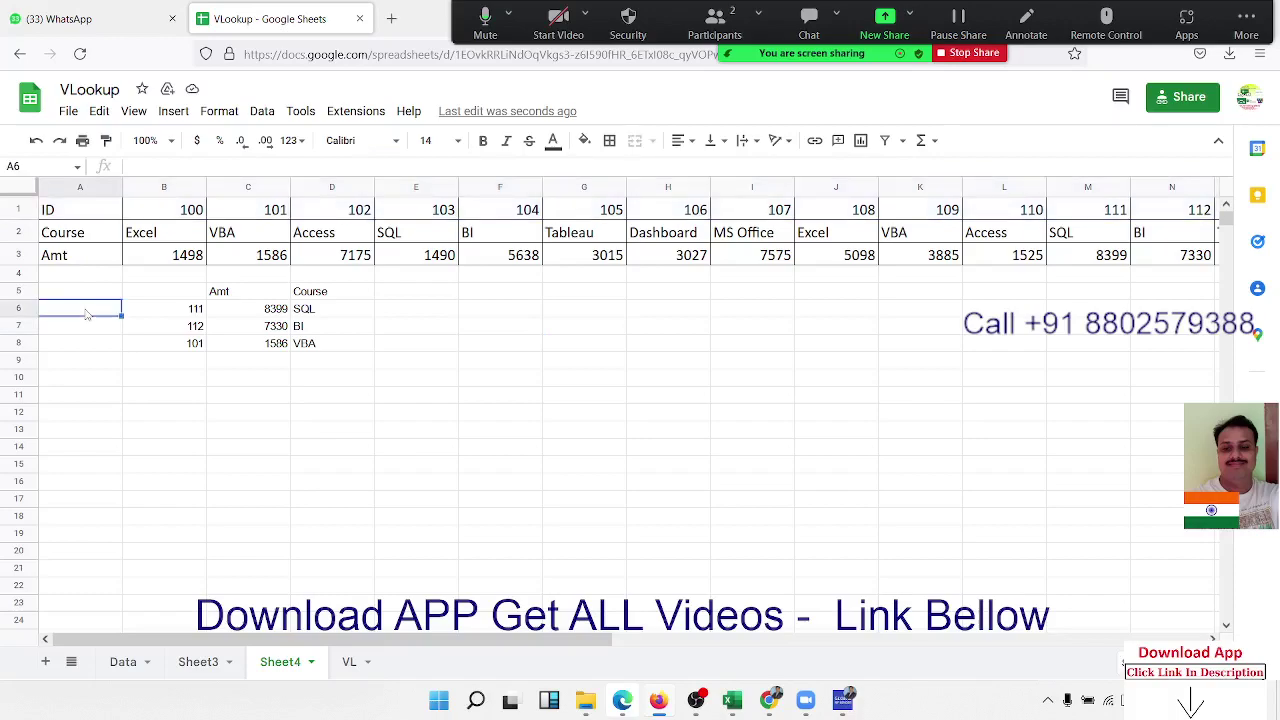
left_click(84, 187)
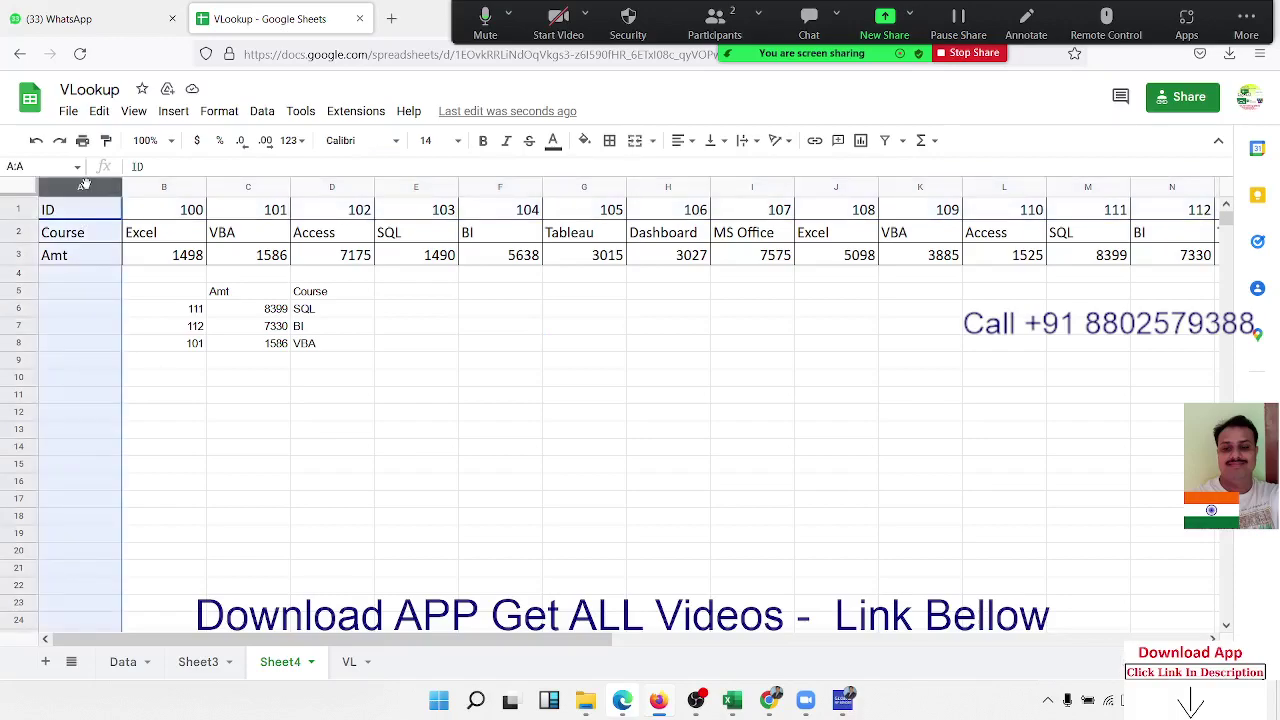
left_click(141, 292)
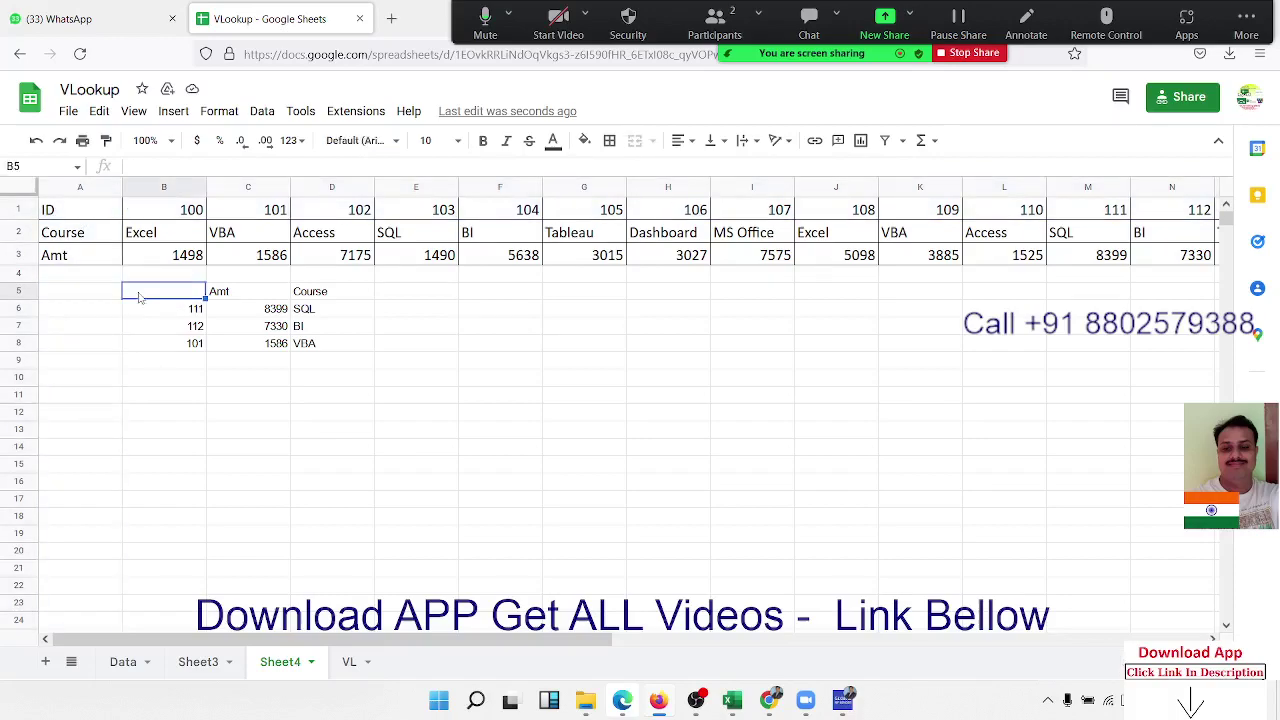
left_click(32, 255)
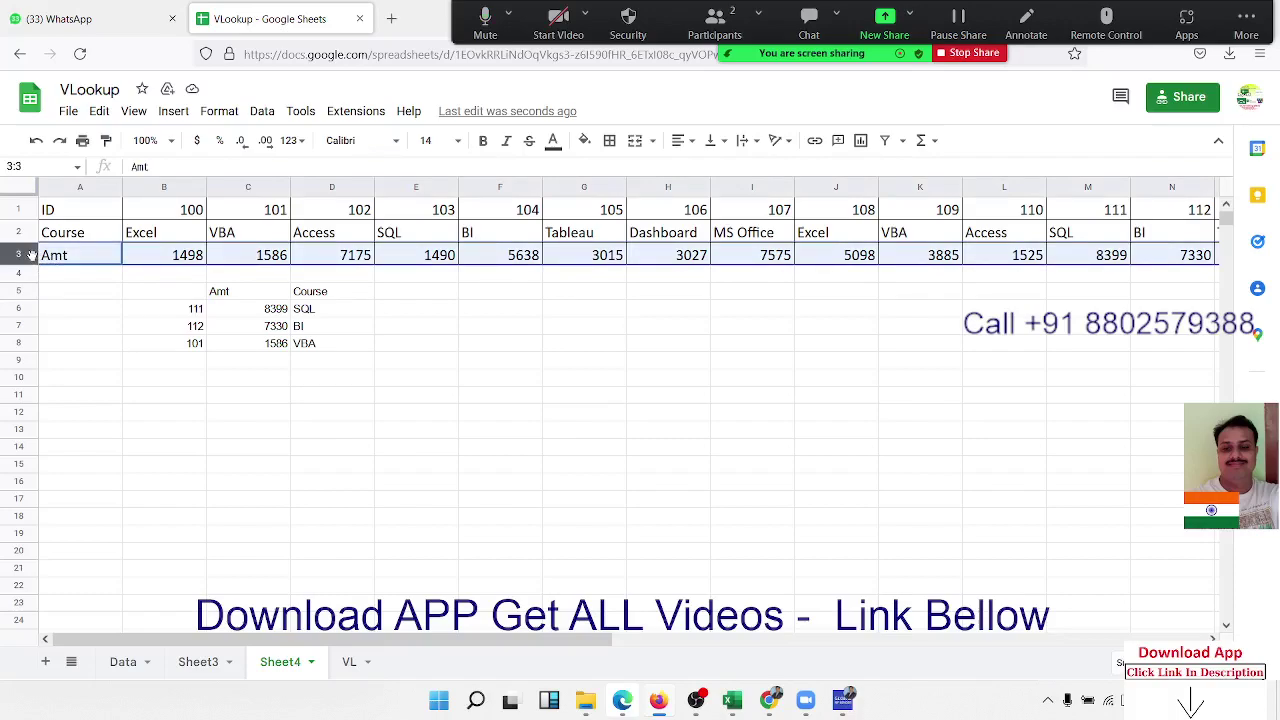
left_click(400, 466)
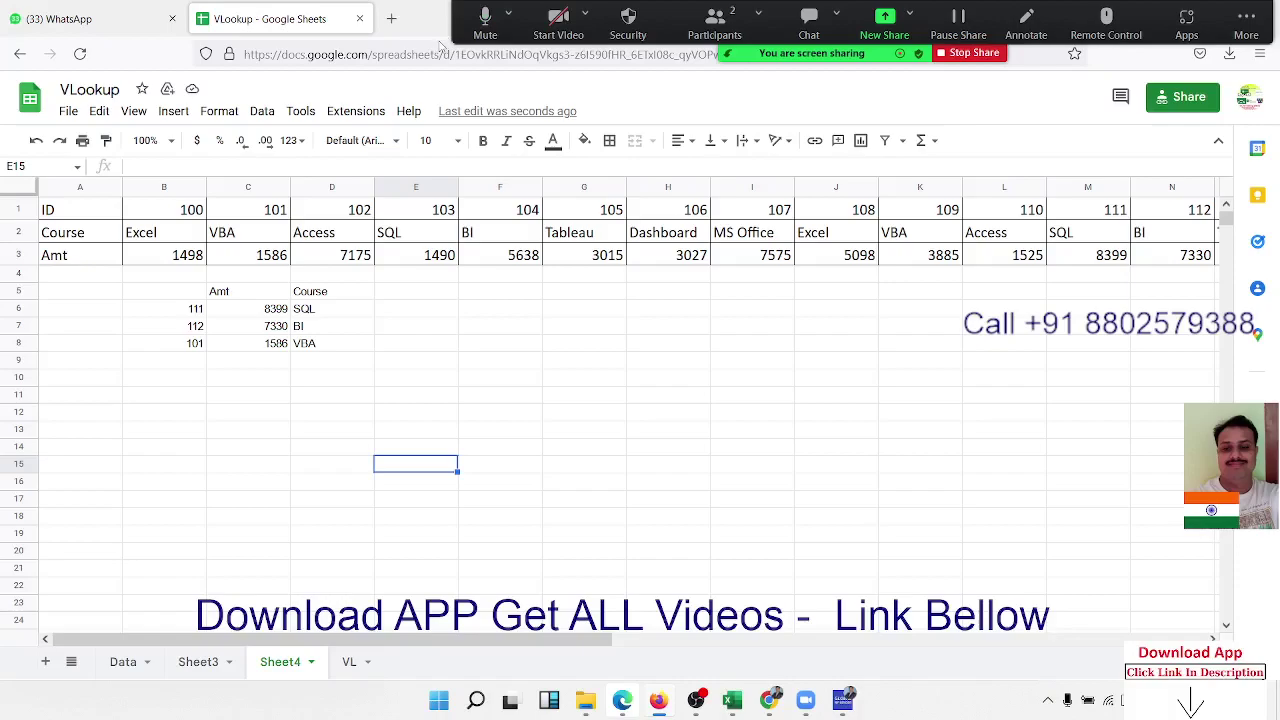
With the Data sheet showing, bring up Zoom's end-meeting confirmation from the More menu
left_click(172, 668)
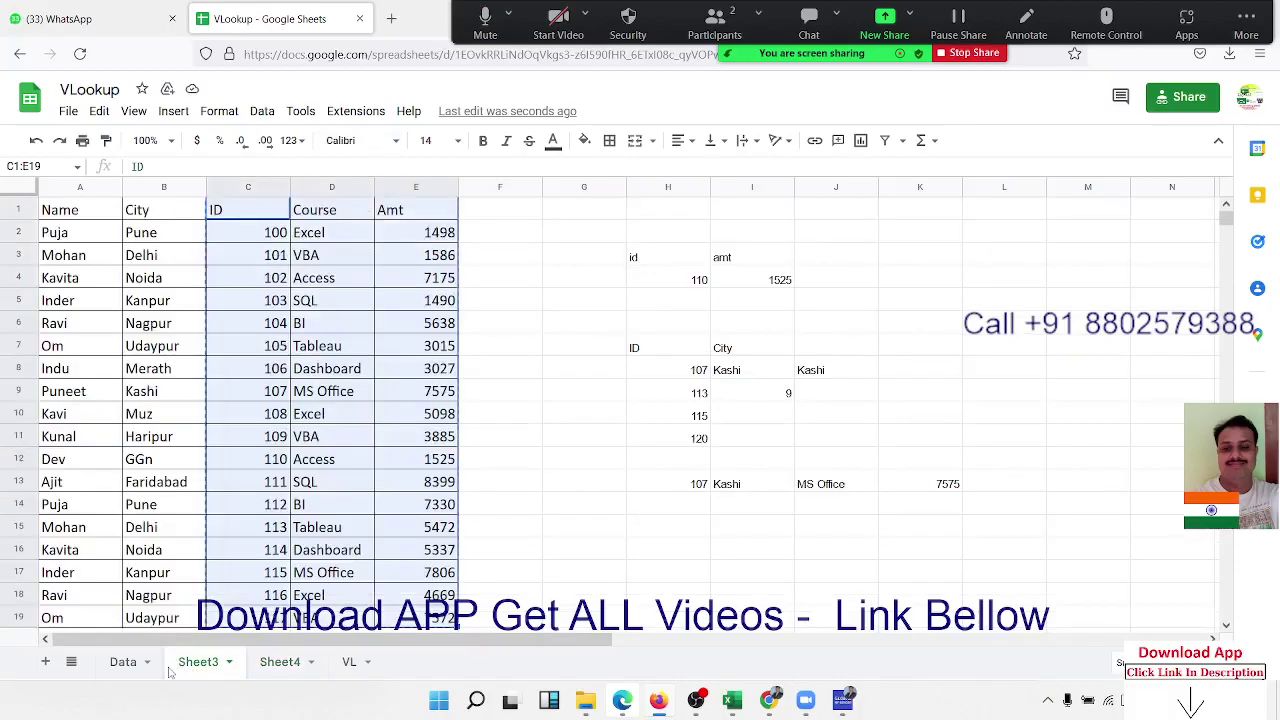
left_click(122, 661)
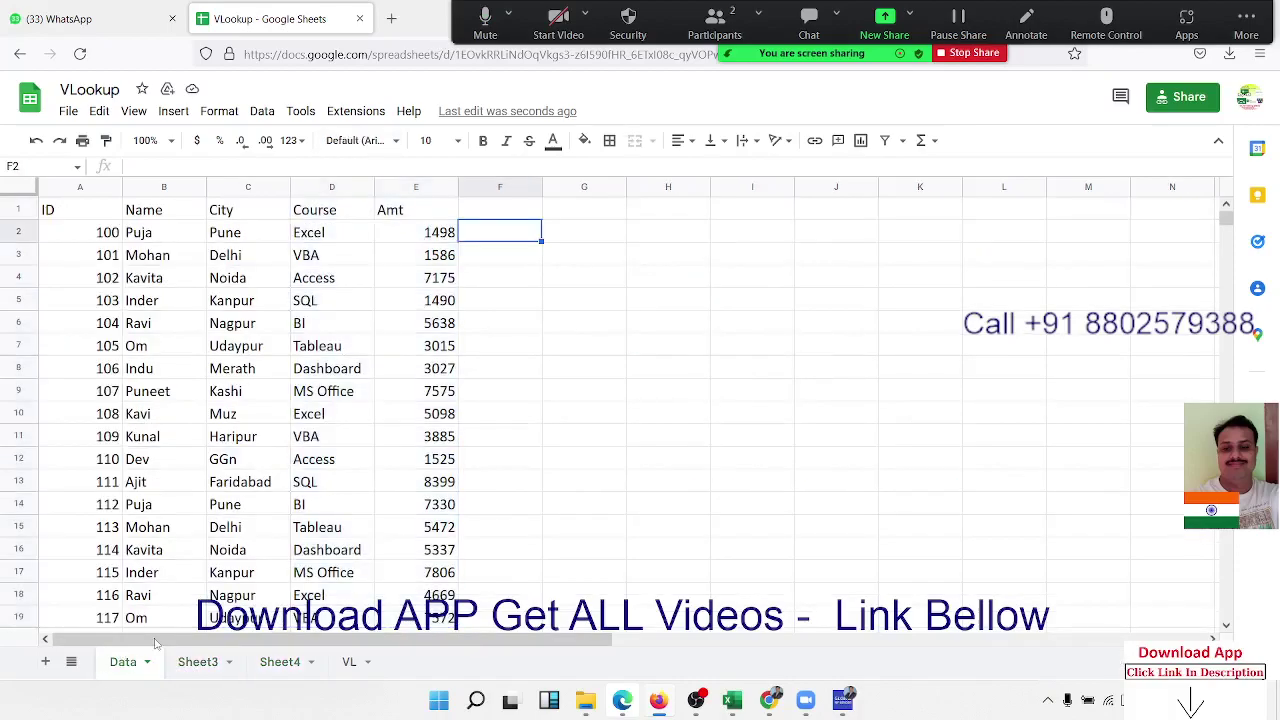
left_click(1240, 37)
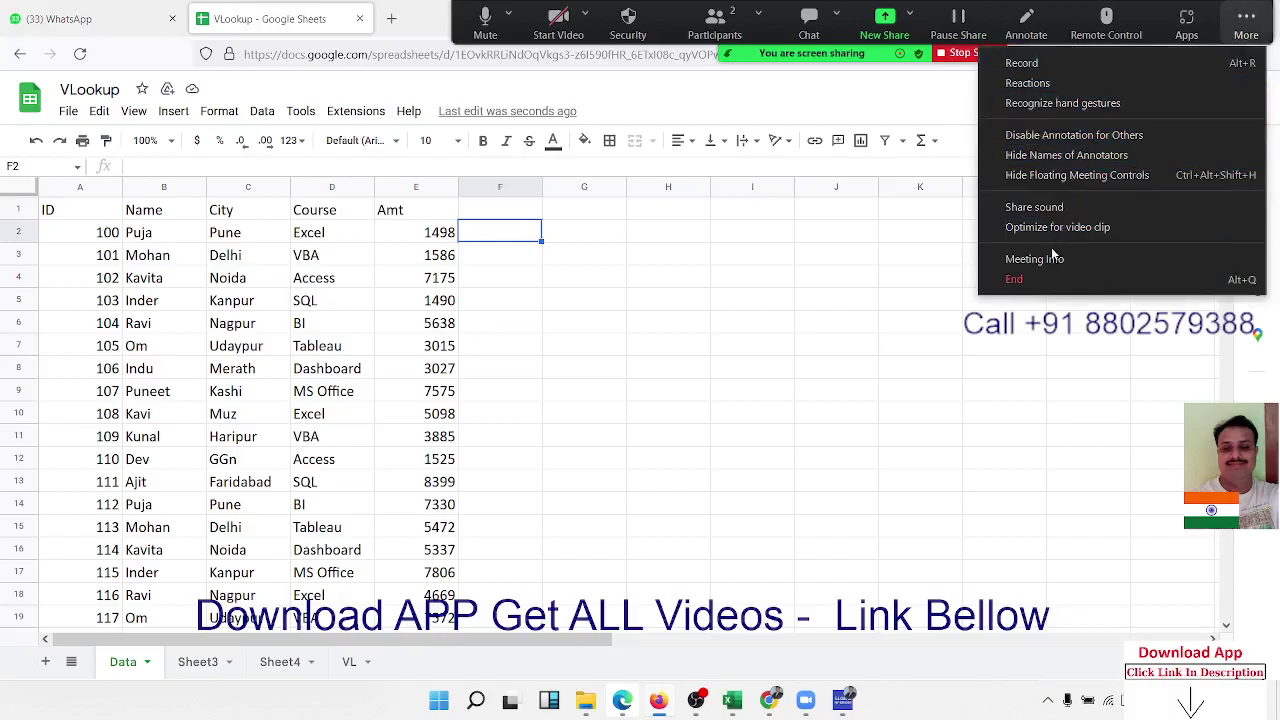
left_click(1040, 279)
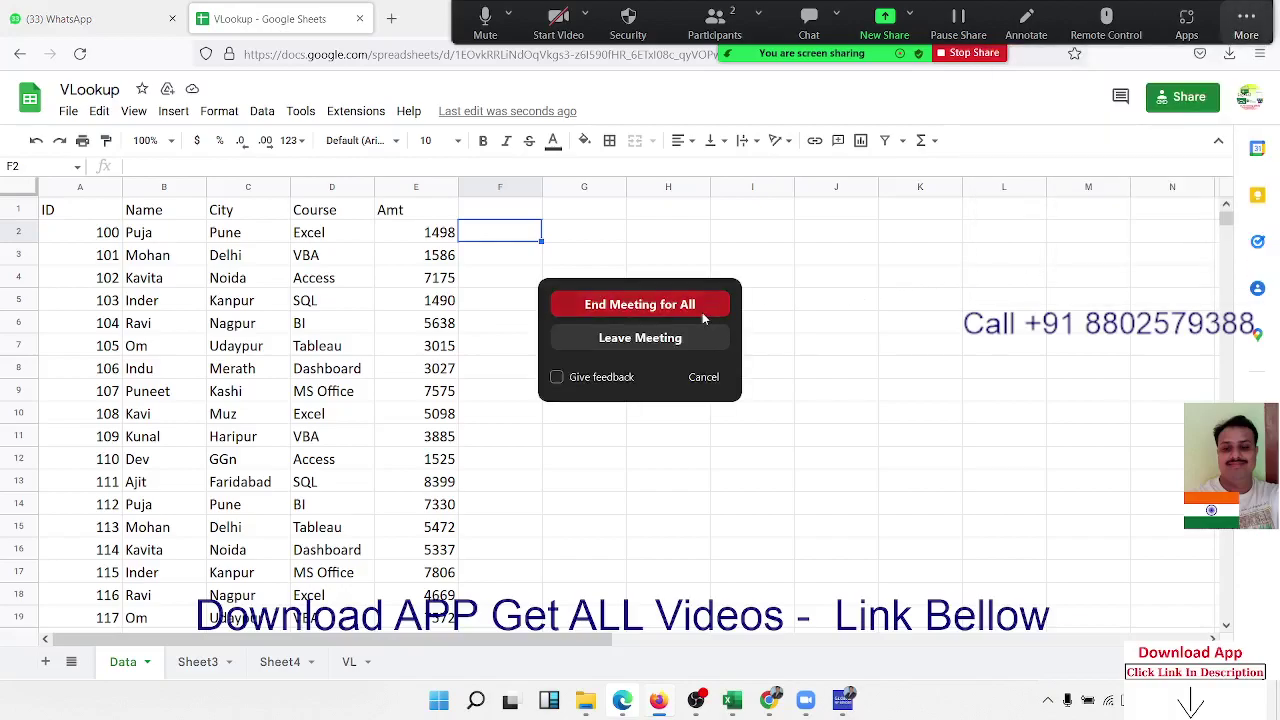